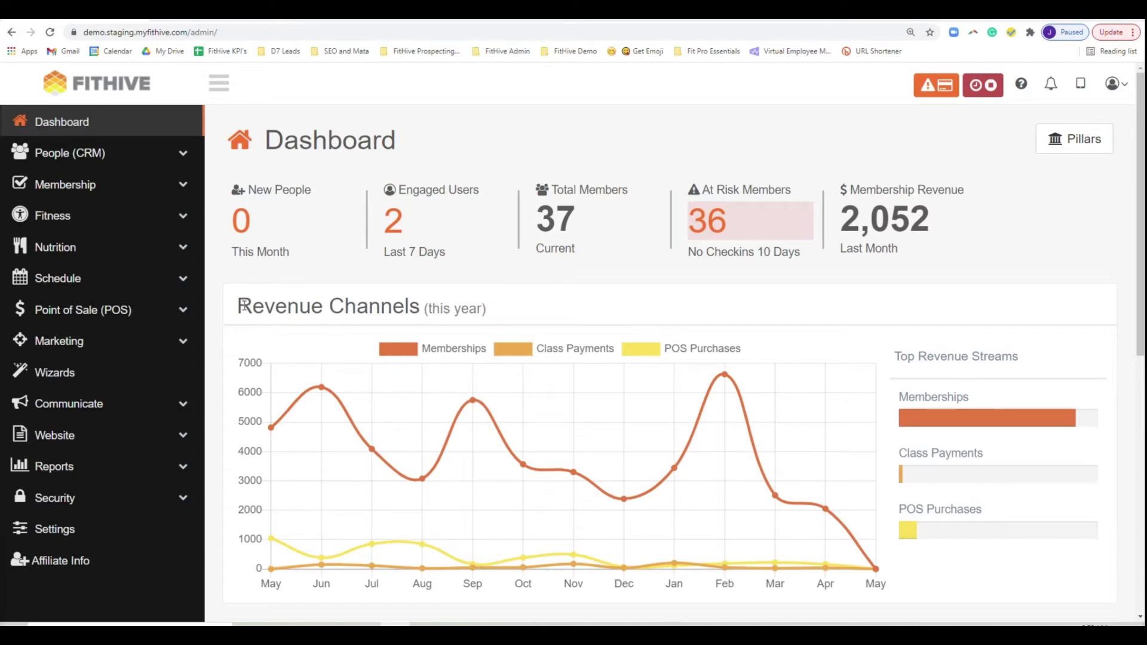
- Review the Class Types list under Settings and open the Events class type
{"action": "left_click", "coordinate": [59, 529]}
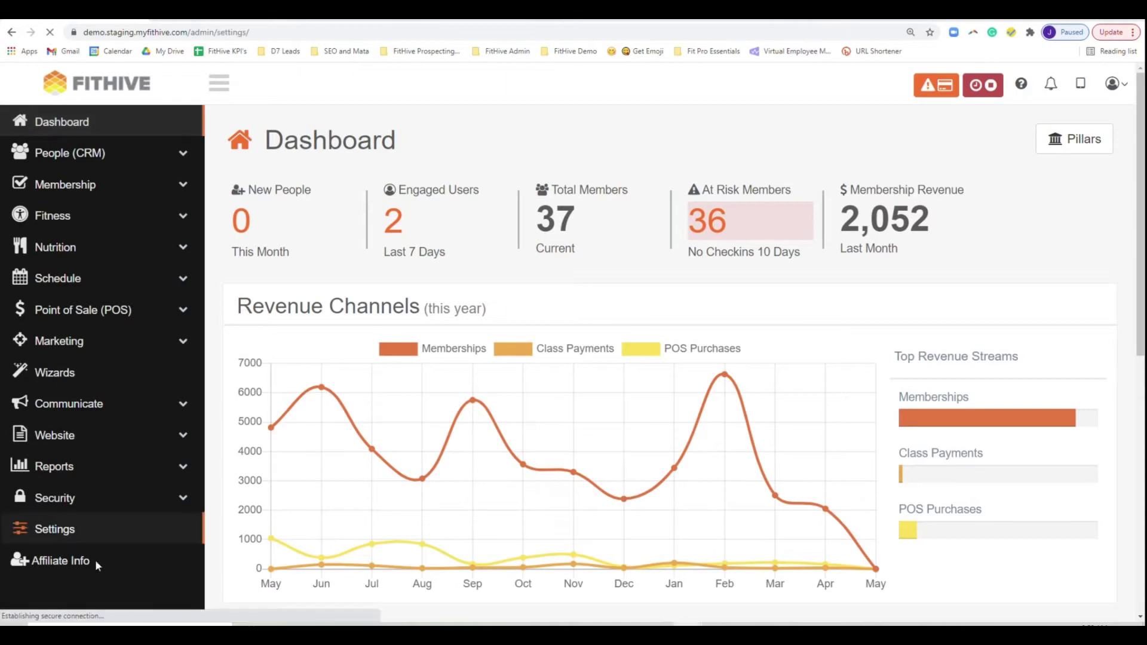
{"action": "scroll", "coordinate": [382, 459], "scroll_direction": "down", "scroll_amount": 10}
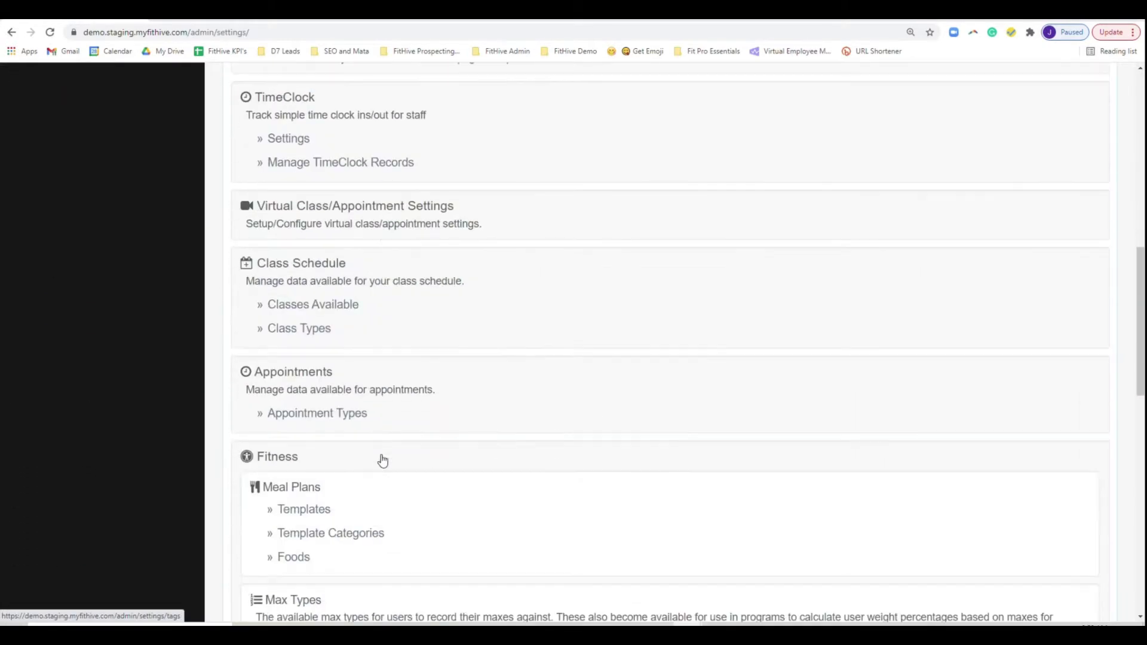
{"action": "left_click", "coordinate": [311, 330]}
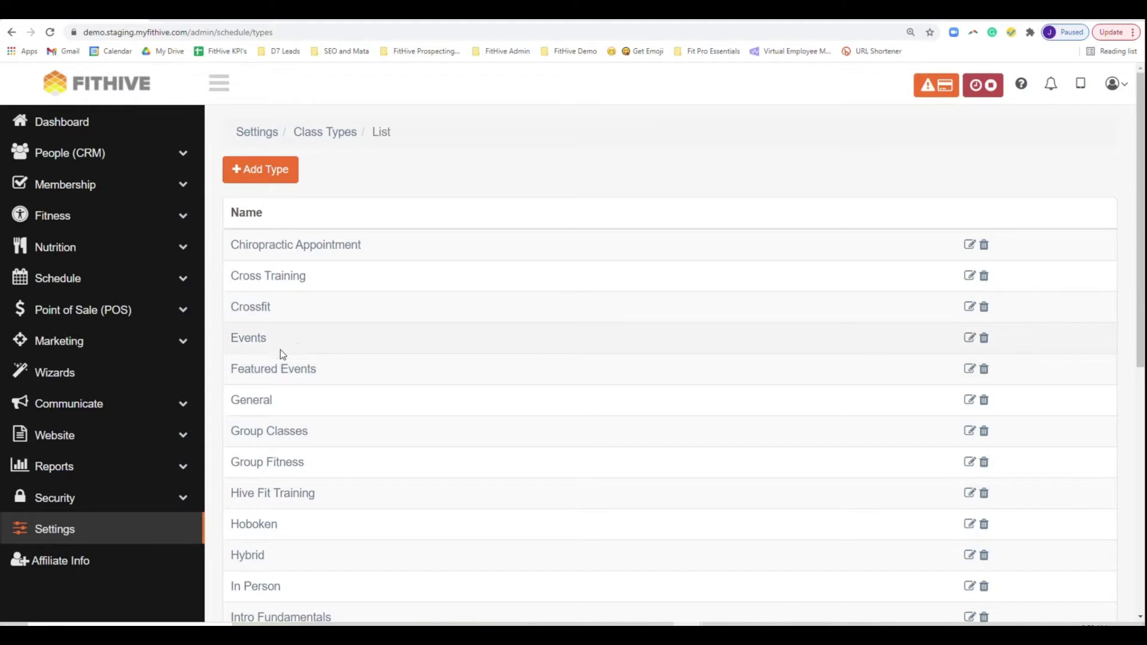
{"action": "left_click", "coordinate": [70, 531]}
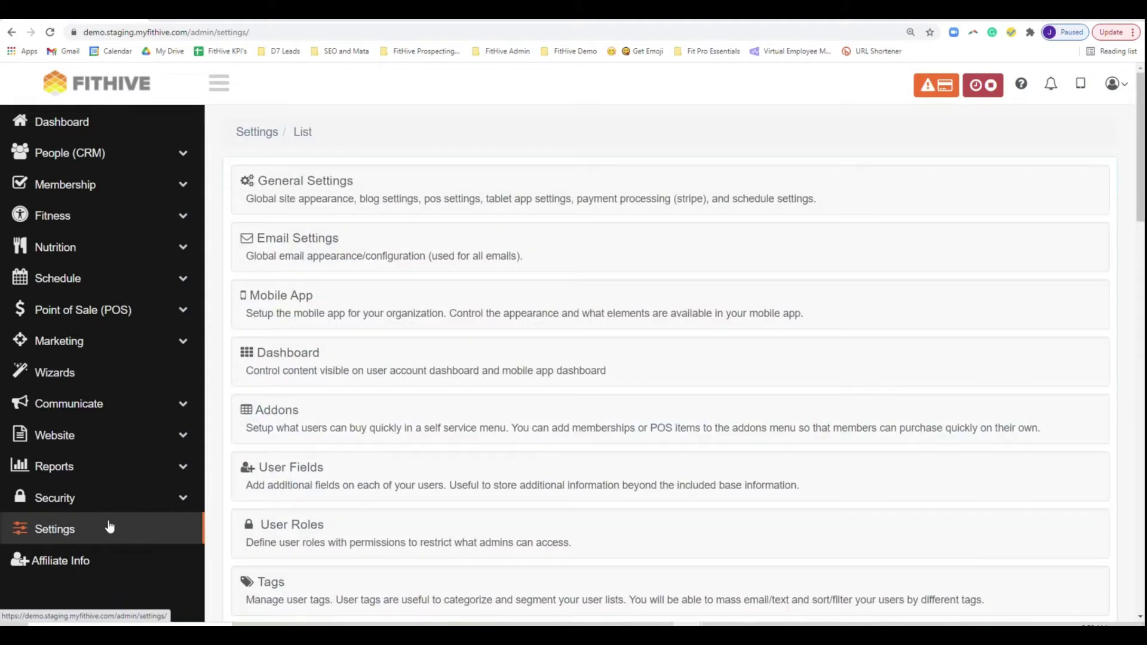
{"action": "scroll", "coordinate": [474, 484], "scroll_direction": "down", "scroll_amount": 8}
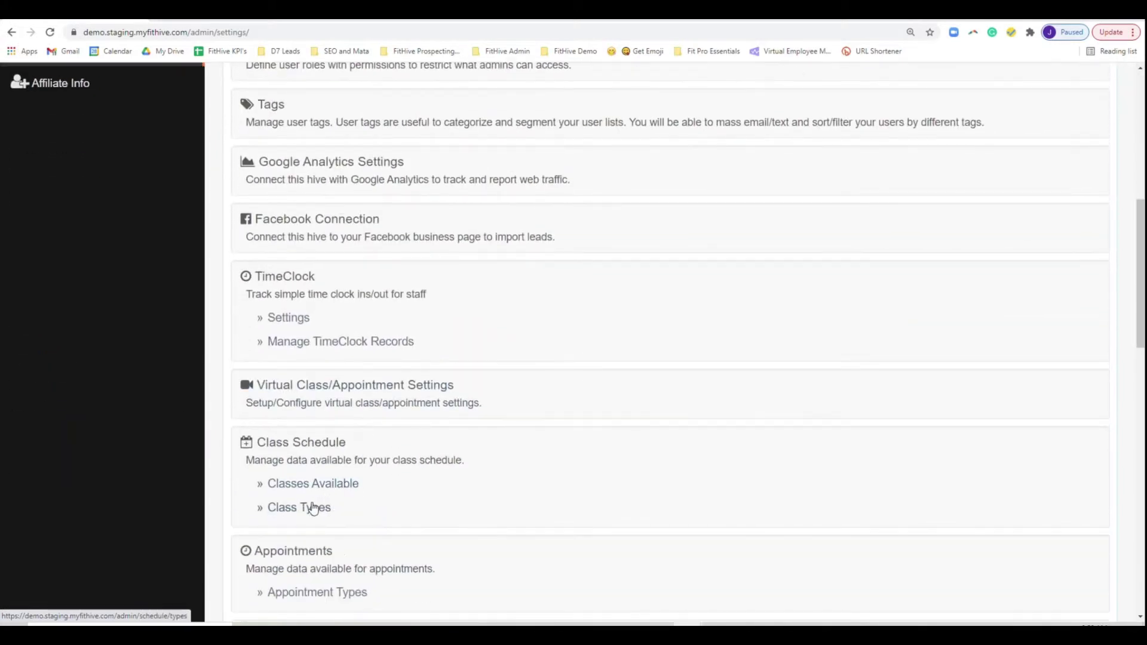
{"action": "left_click", "coordinate": [307, 508]}
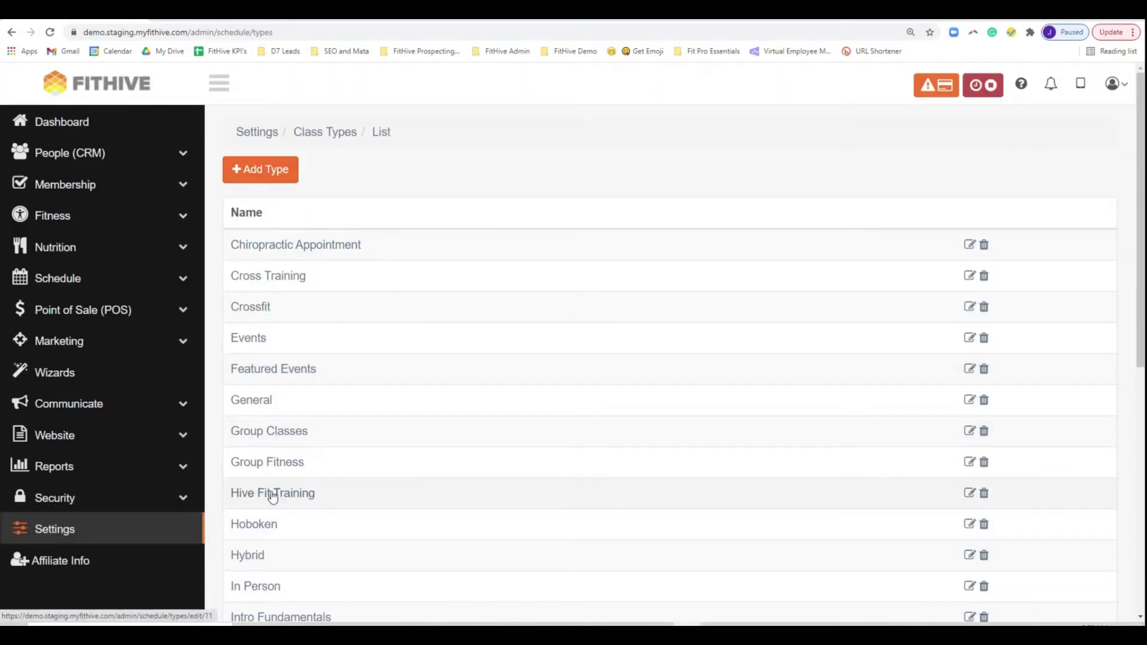
{"action": "left_click", "coordinate": [255, 340]}
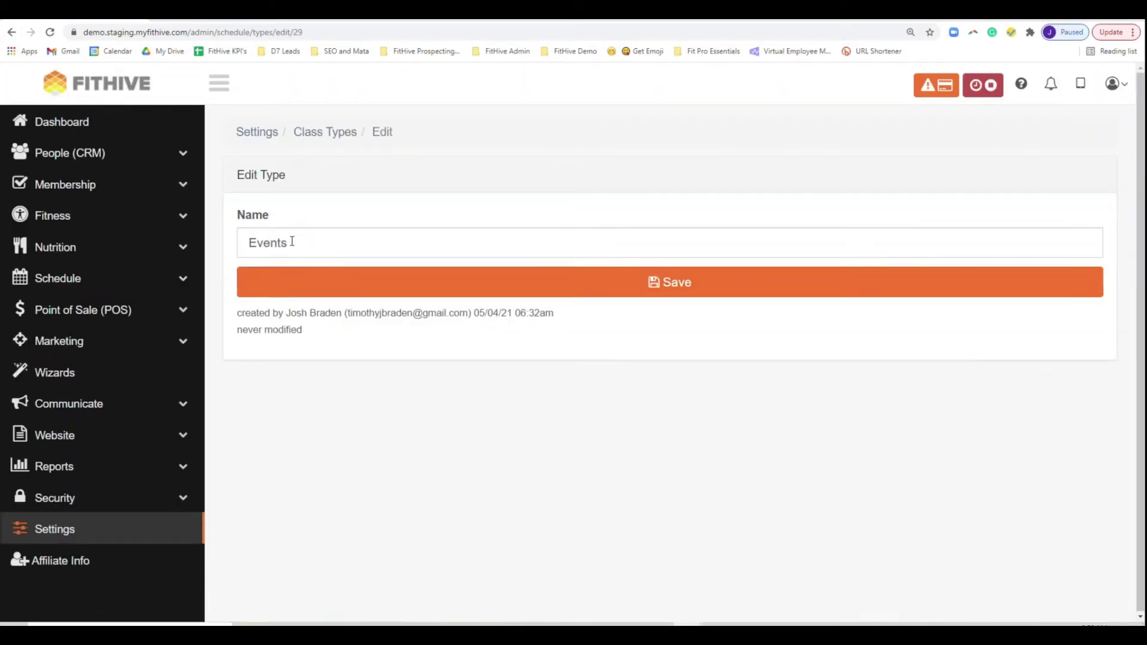
- Open Classes Available from Settings and scroll to the Nutrition Clinic class priced at 250
{"action": "left_click", "coordinate": [54, 530]}
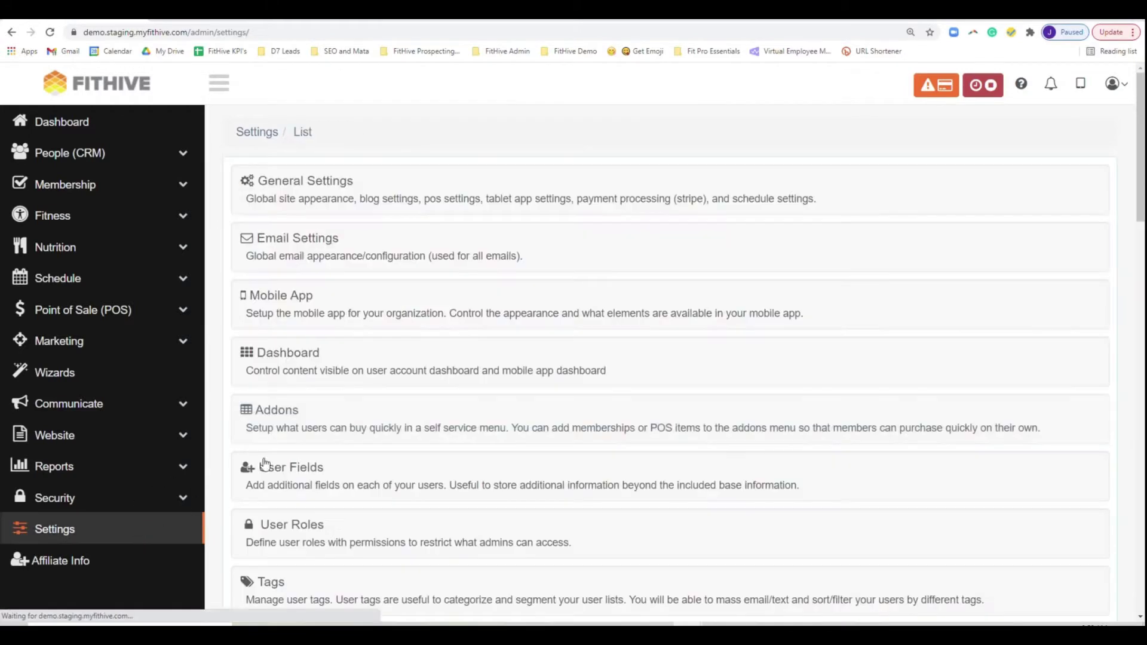
{"action": "scroll", "coordinate": [361, 418], "scroll_direction": "down", "scroll_amount": 9}
{"action": "scroll", "coordinate": [371, 414], "scroll_direction": "down", "scroll_amount": 6}
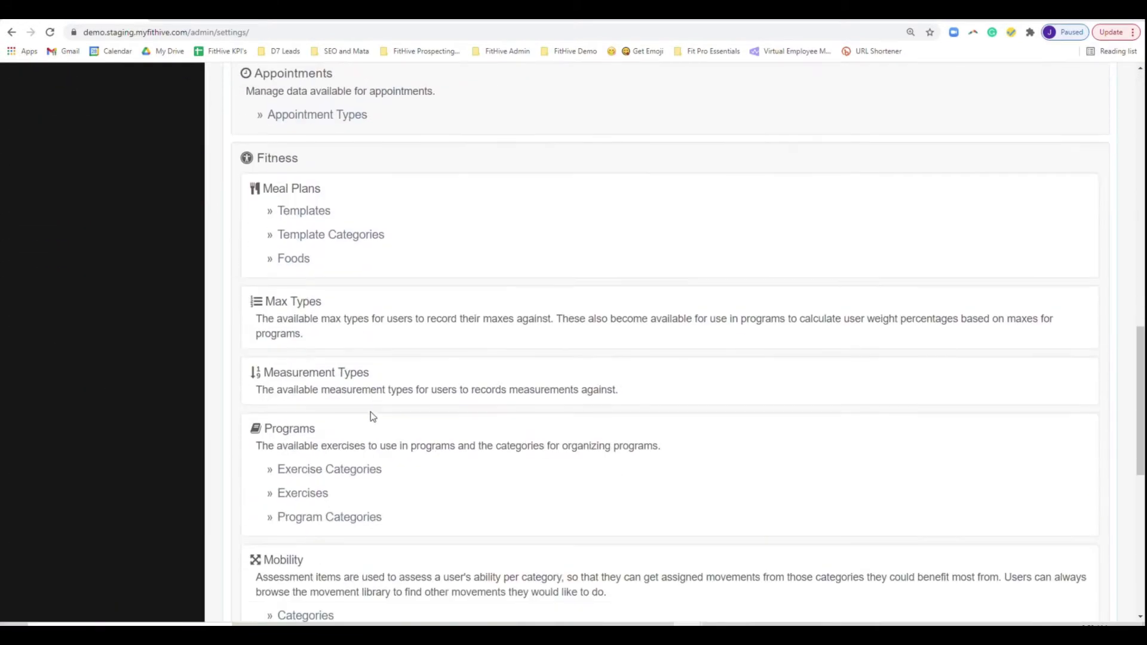
{"action": "scroll", "coordinate": [371, 412], "scroll_direction": "up", "scroll_amount": 6}
{"action": "left_click", "coordinate": [298, 367]}
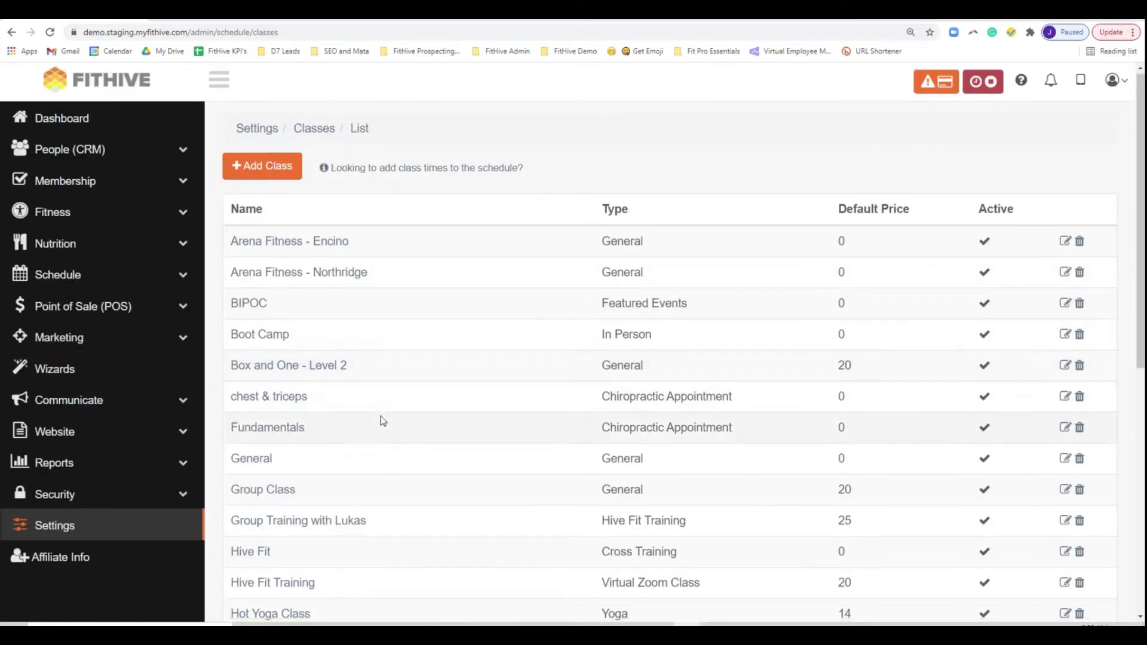
{"action": "scroll", "coordinate": [381, 416], "scroll_direction": "down", "scroll_amount": 7}
{"action": "scroll", "coordinate": [380, 418], "scroll_direction": "down", "scroll_amount": 1}
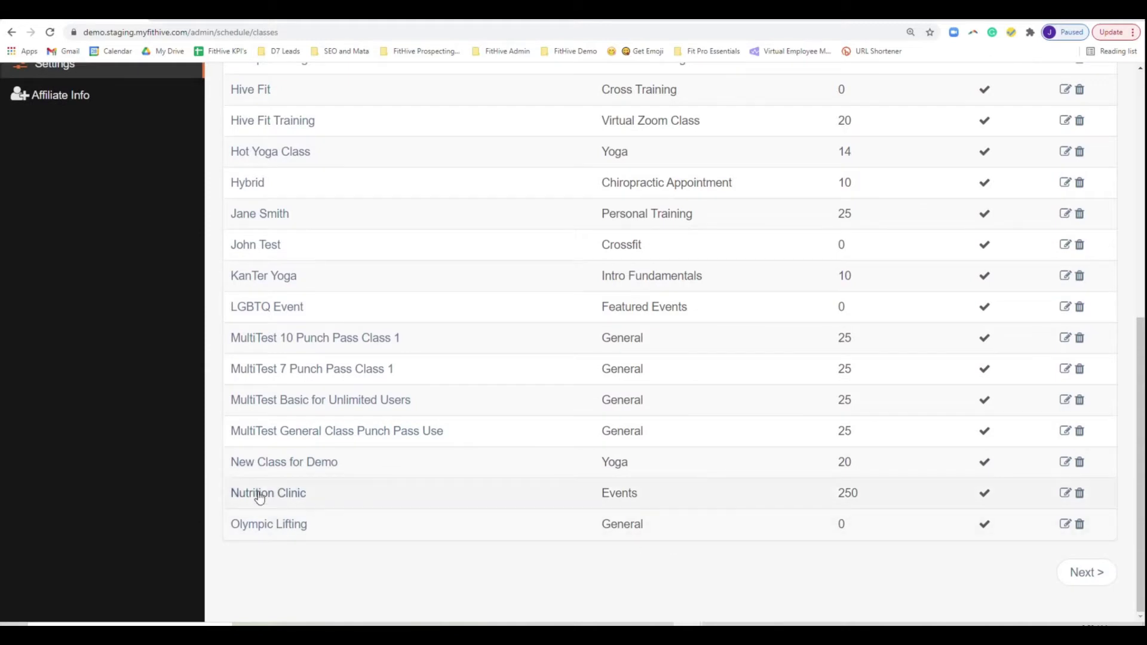
- Make the Nutrition Clinic class free for Nutrition Clinic membership holders and save it
{"action": "left_click", "coordinate": [292, 498]}
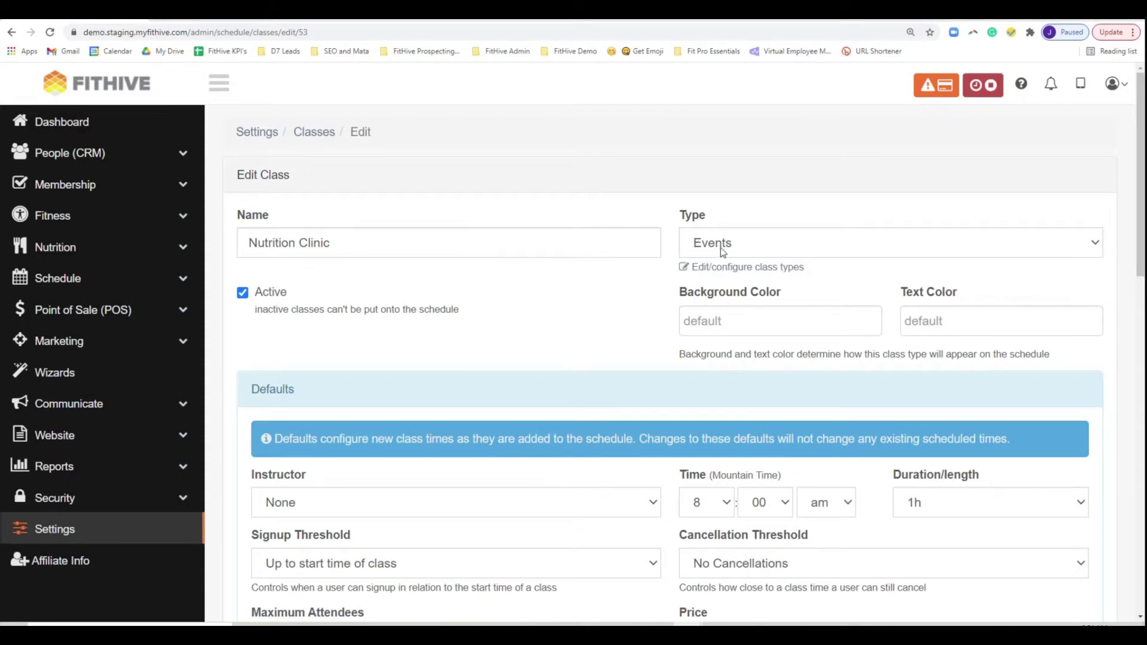
{"action": "scroll", "coordinate": [657, 354], "scroll_direction": "down", "scroll_amount": 2}
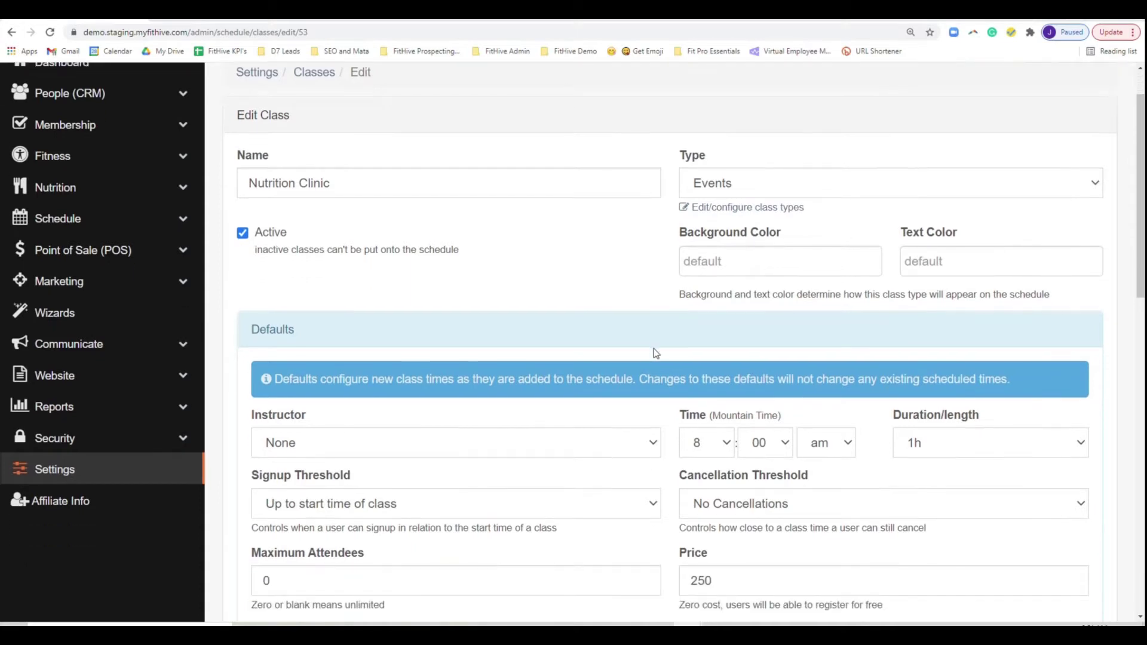
{"action": "scroll", "coordinate": [646, 340], "scroll_direction": "down", "scroll_amount": 1}
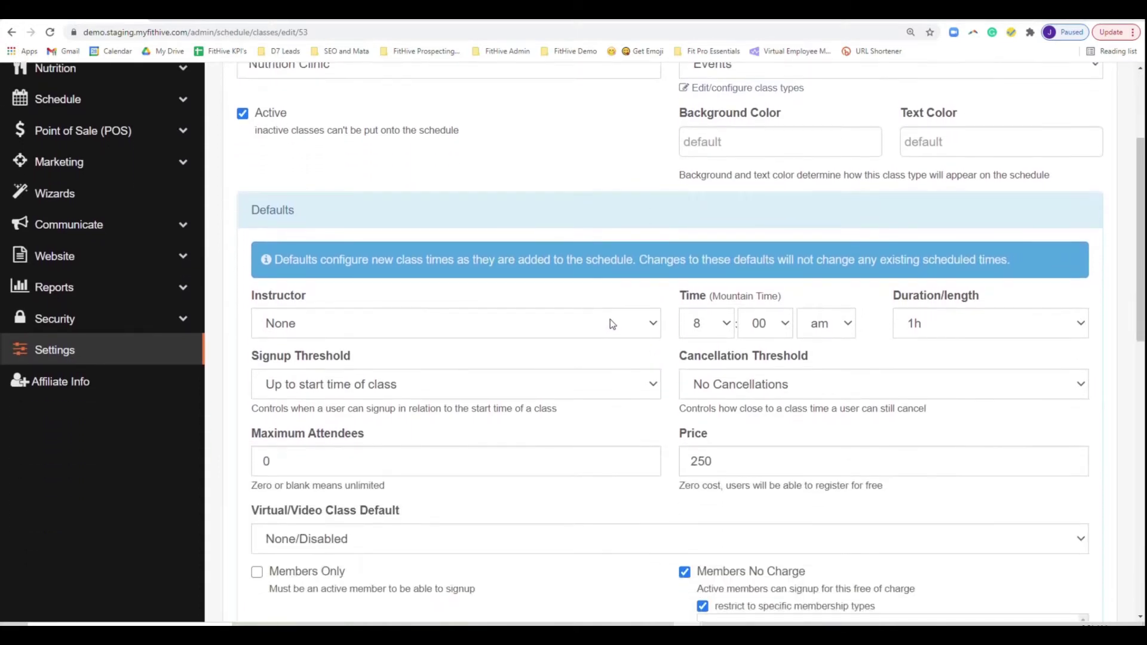
{"action": "scroll", "coordinate": [657, 352], "scroll_direction": "down", "scroll_amount": 2}
{"action": "scroll", "coordinate": [681, 370], "scroll_direction": "down", "scroll_amount": 1}
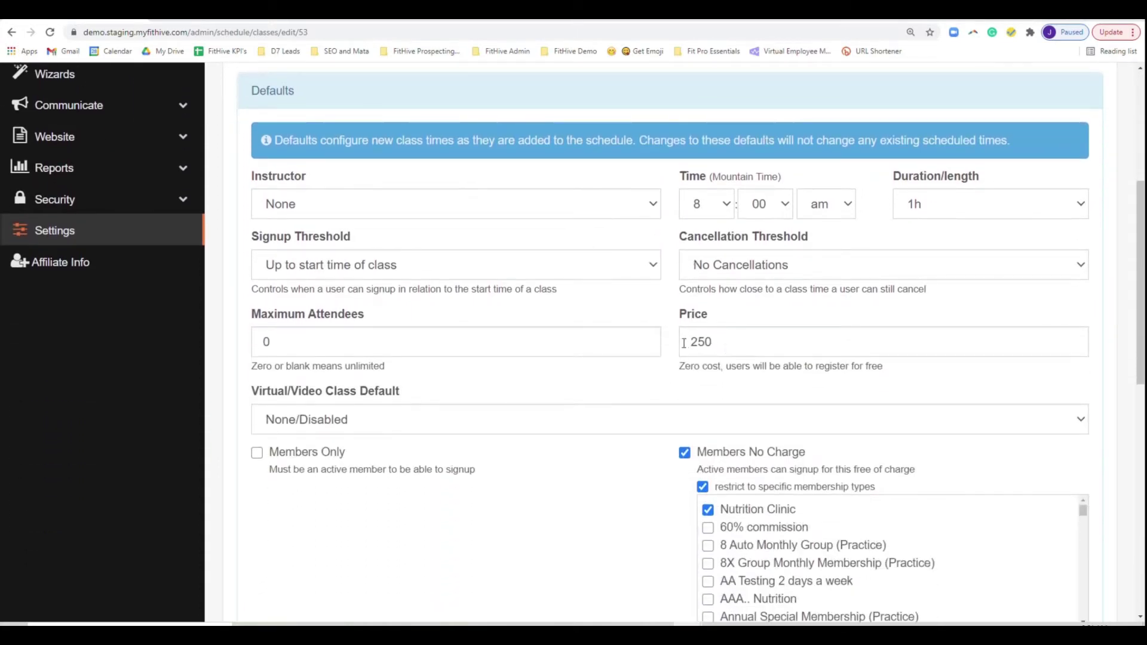
{"action": "scroll", "coordinate": [701, 345], "scroll_direction": "down", "scroll_amount": 1}
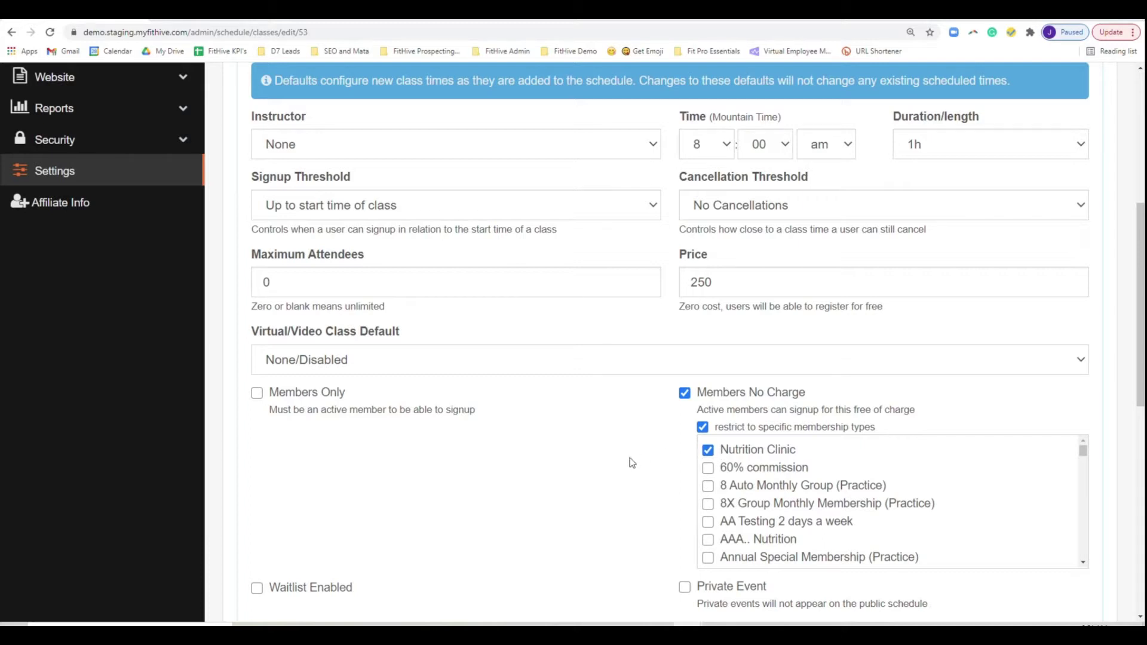
{"action": "scroll", "coordinate": [604, 494], "scroll_direction": "down", "scroll_amount": 2}
{"action": "scroll", "coordinate": [777, 446], "scroll_direction": "down", "scroll_amount": 5}
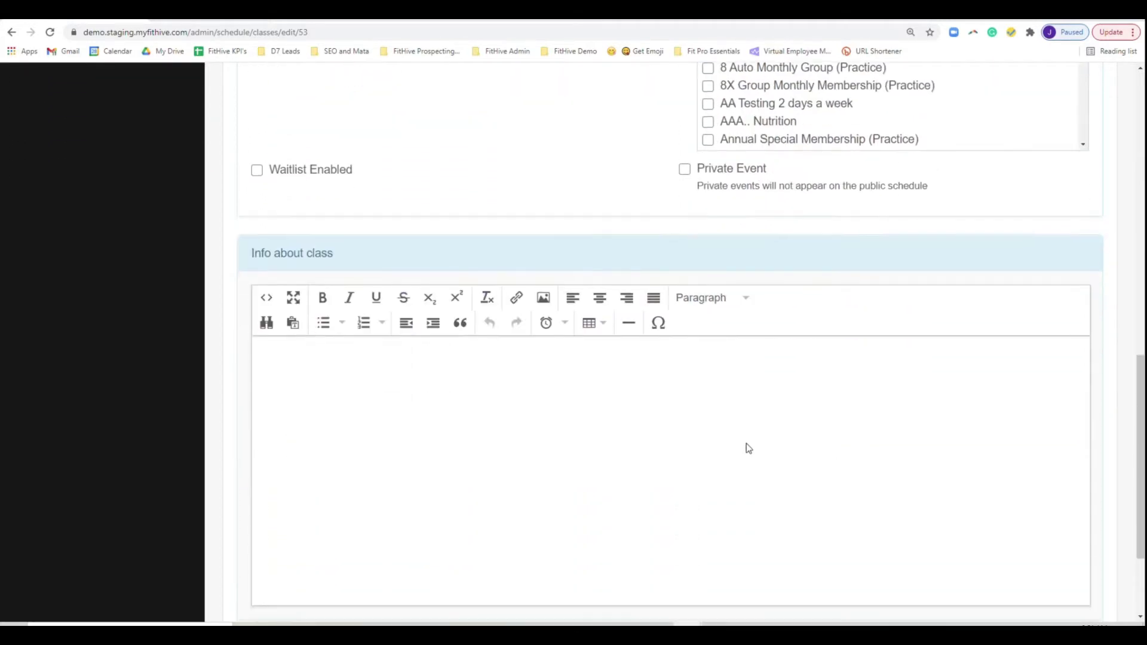
{"action": "scroll", "coordinate": [568, 370], "scroll_direction": "down", "scroll_amount": 1}
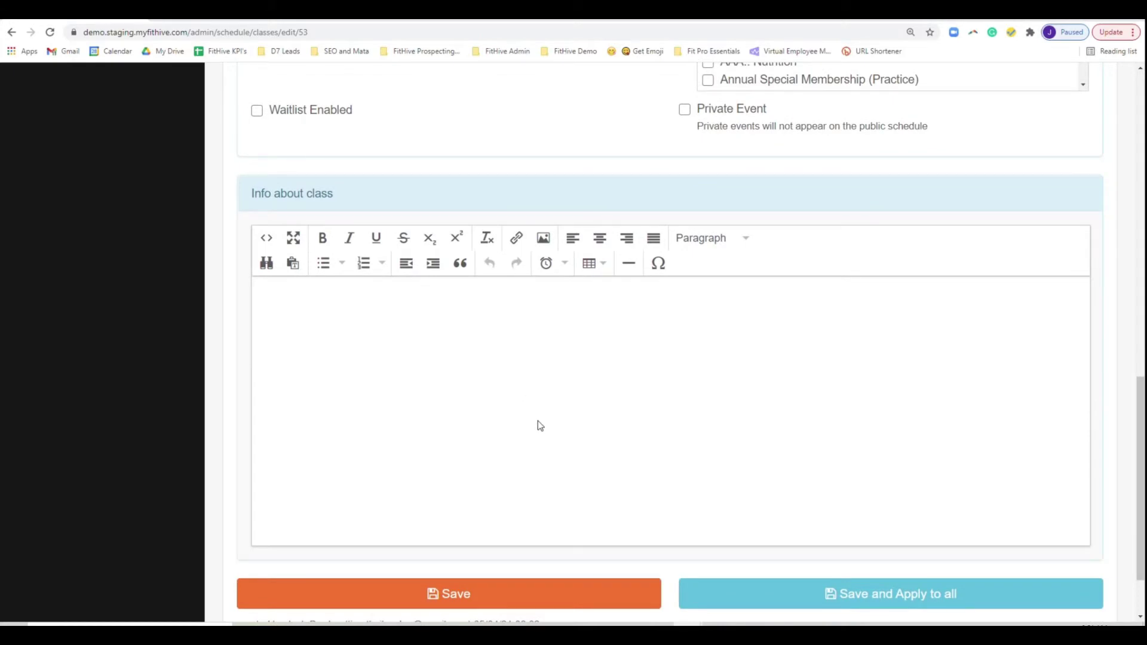
{"action": "right_click", "coordinate": [512, 596]}
{"action": "left_click", "coordinate": [377, 594]}
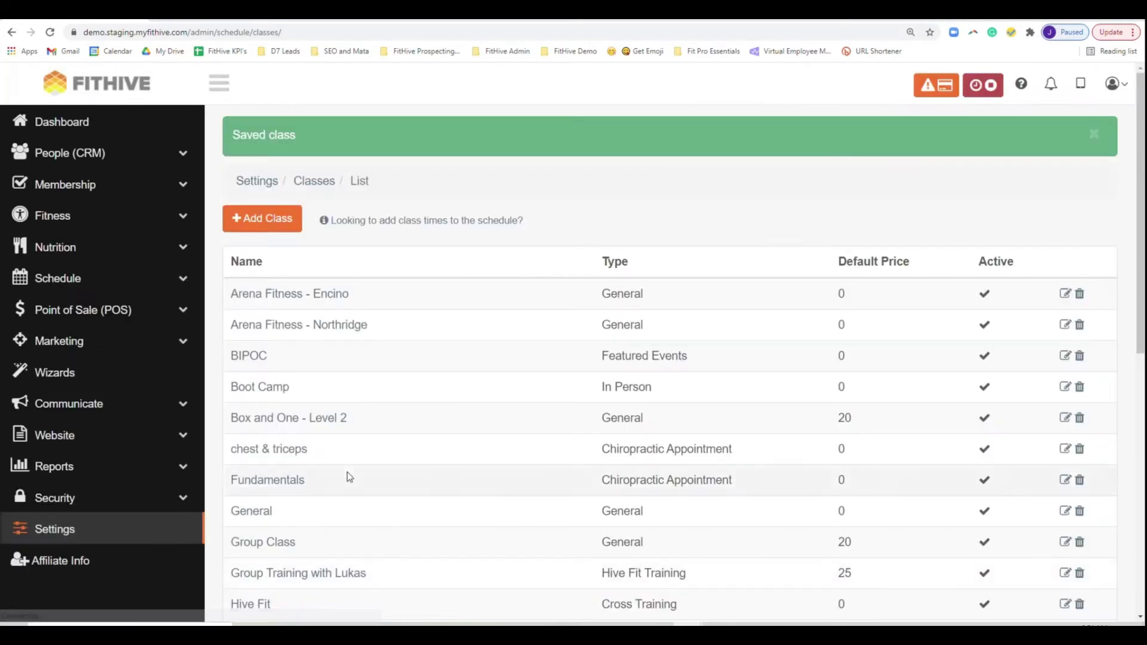
- Open Schedule Classes and advance to May 10–16 to see Nutrition Clinic on Saturday 5/15
{"action": "left_click", "coordinate": [55, 281]}
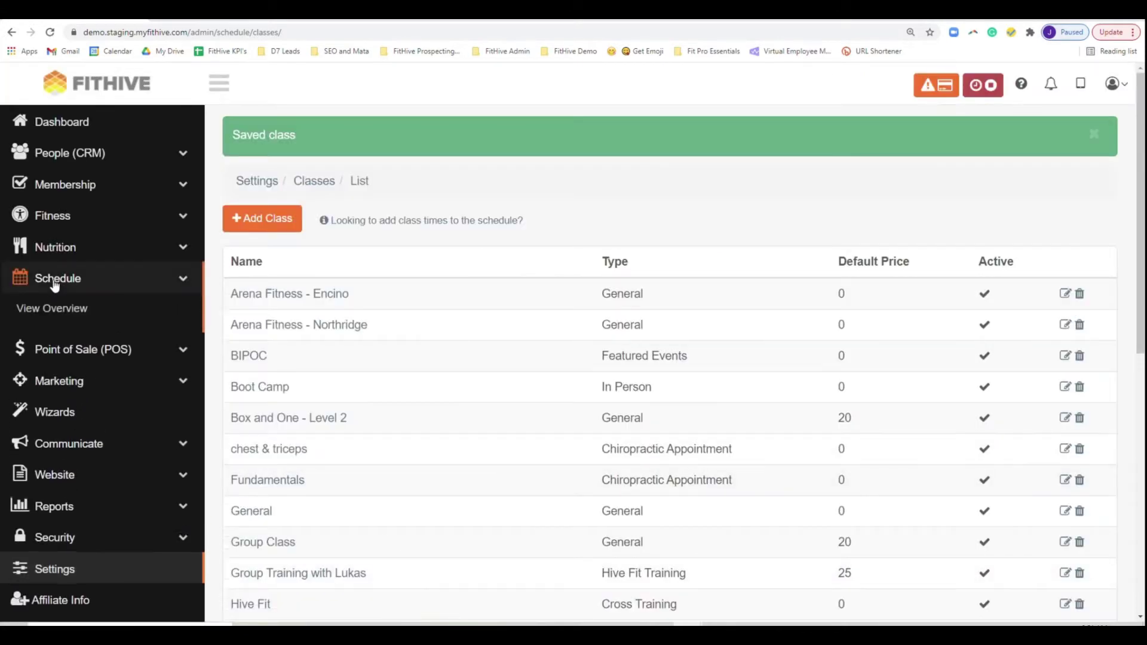
{"action": "left_click", "coordinate": [87, 341]}
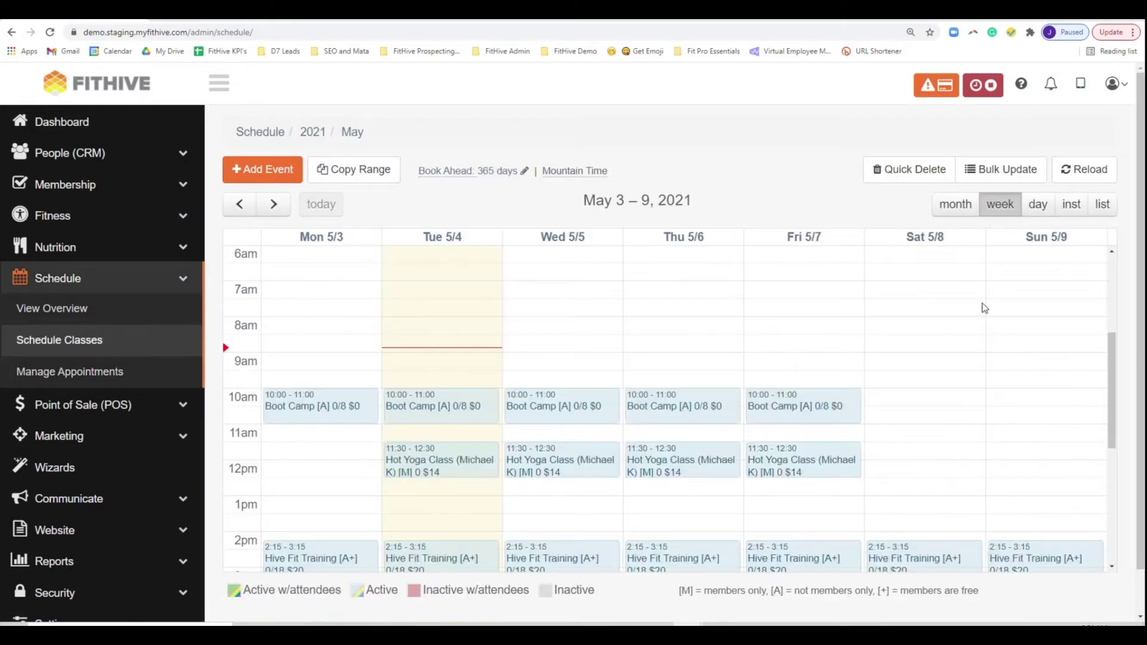
{"action": "left_click", "coordinate": [284, 208]}
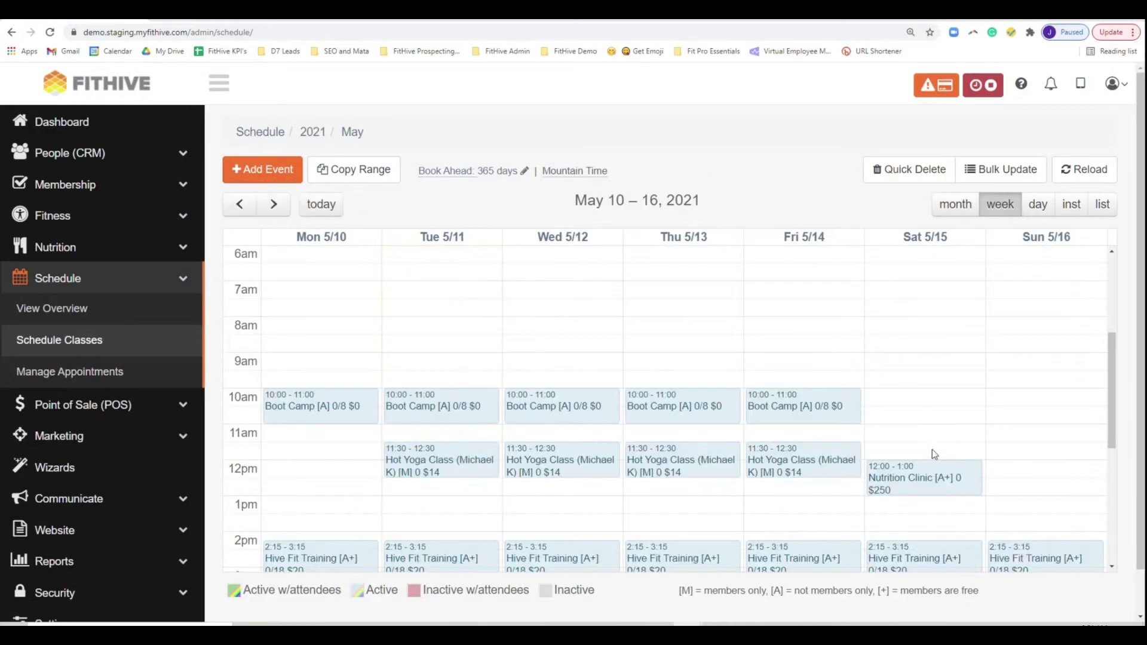
{"action": "scroll", "coordinate": [926, 457], "scroll_direction": "down", "scroll_amount": 2}
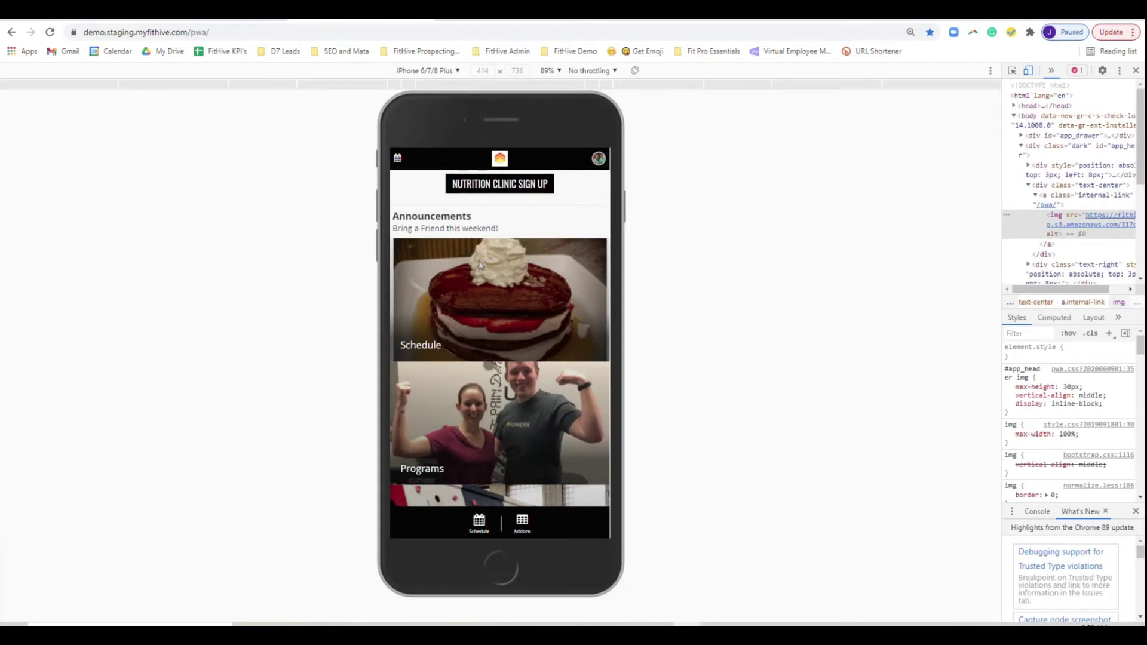
- Filter the member app schedule to 05/15/2021, open the Nutrition Clinic signup, and select its URL
{"action": "left_click", "coordinate": [526, 362]}
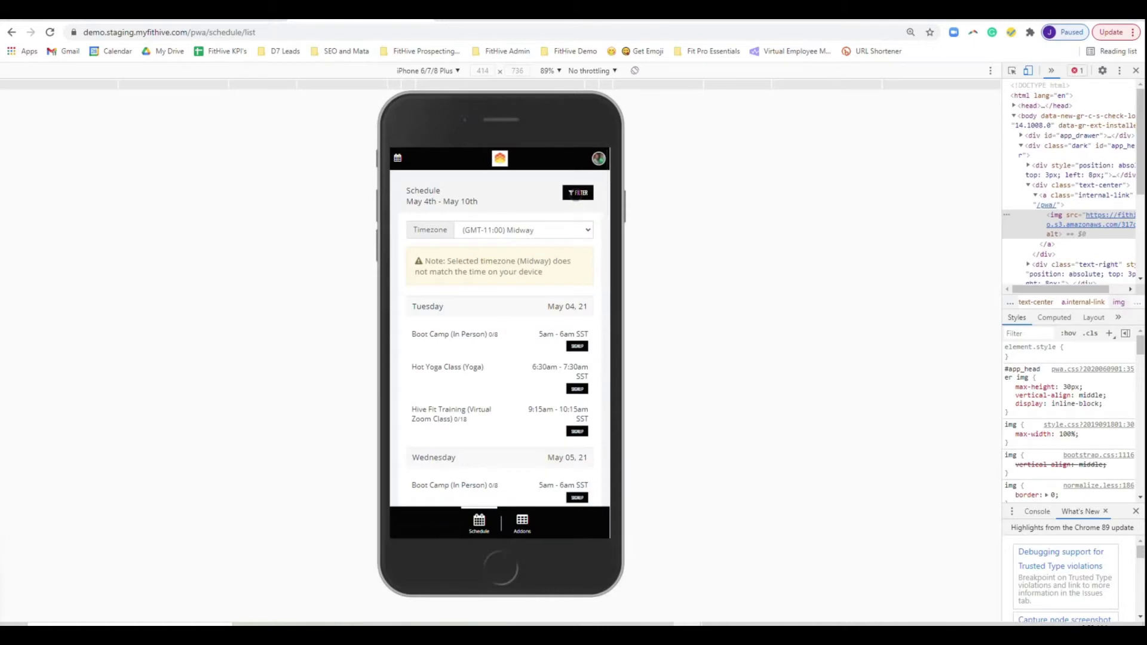
{"action": "left_click", "coordinate": [578, 193]}
{"action": "left_click", "coordinate": [470, 323]}
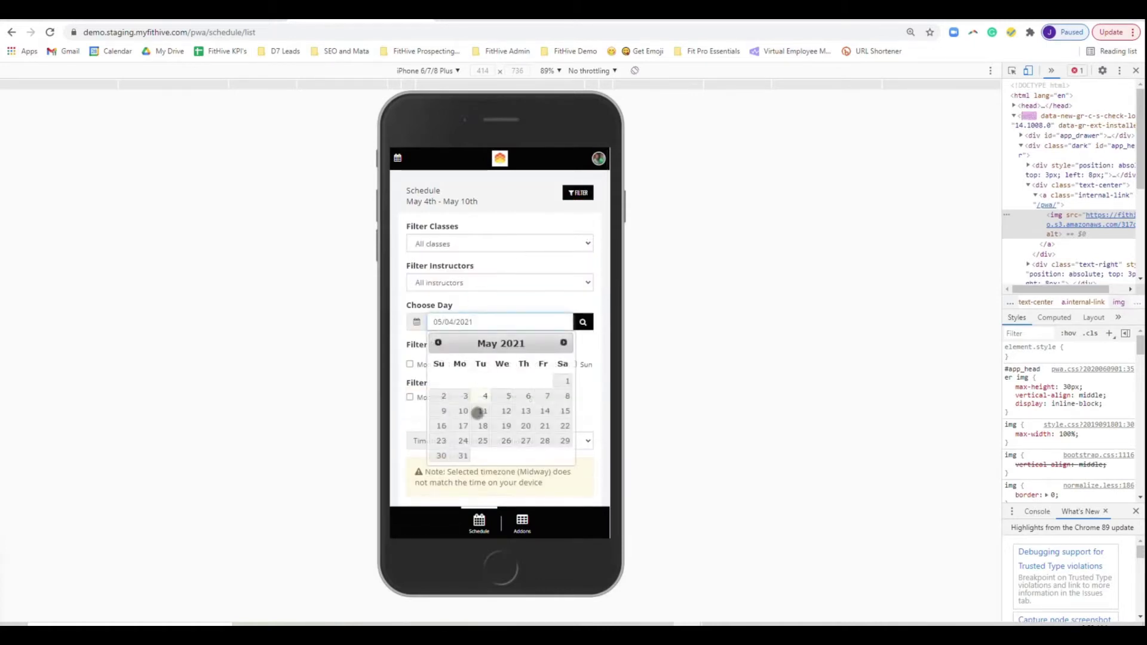
{"action": "left_click", "coordinate": [564, 411]}
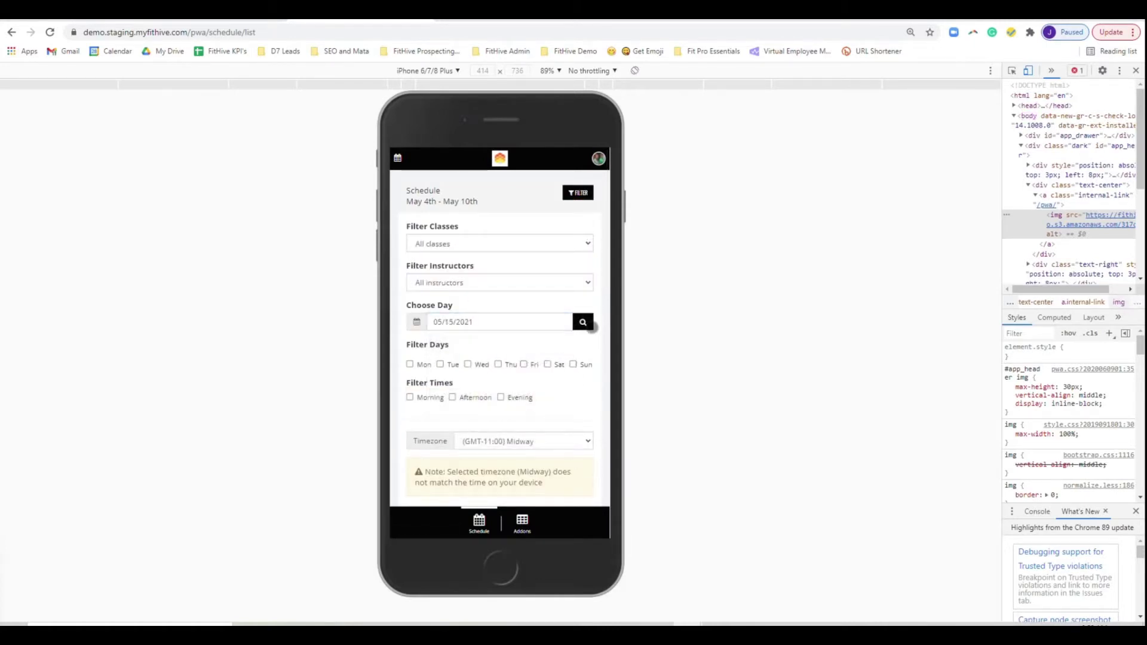
{"action": "left_click", "coordinate": [590, 326]}
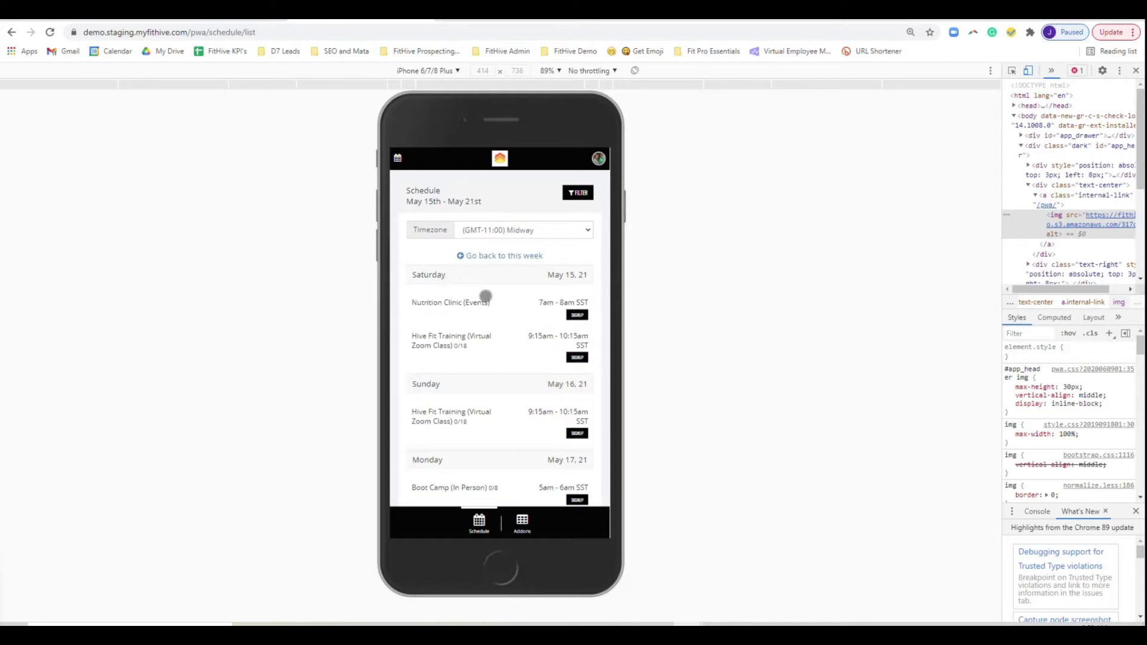
{"action": "left_click", "coordinate": [577, 314]}
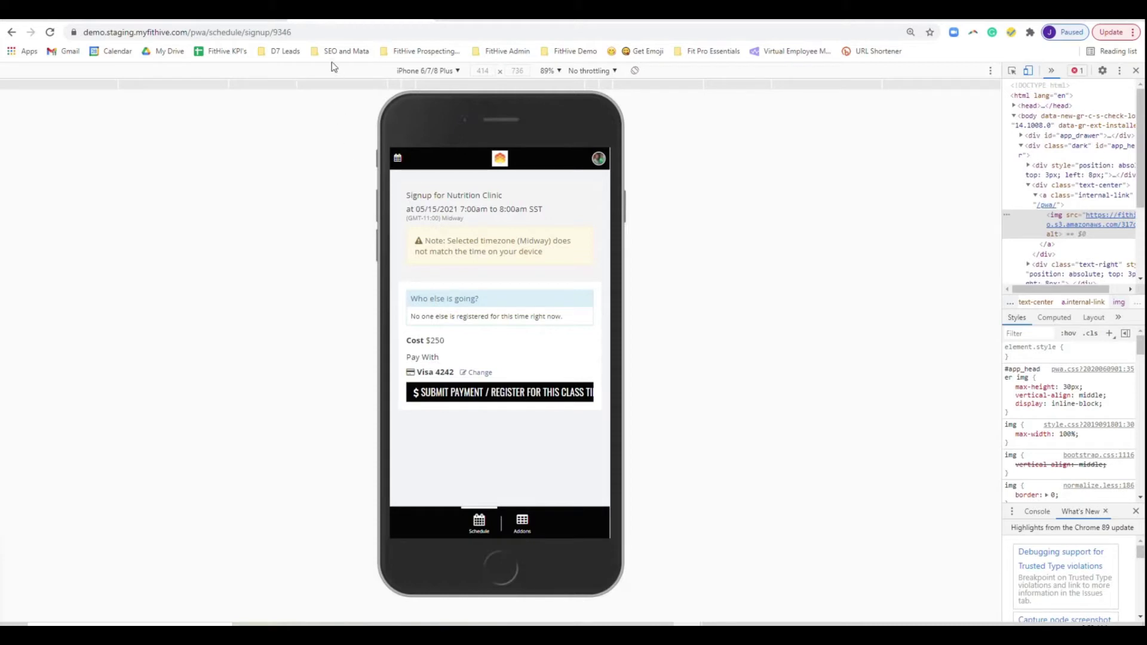
{"action": "left_click", "coordinate": [295, 32]}
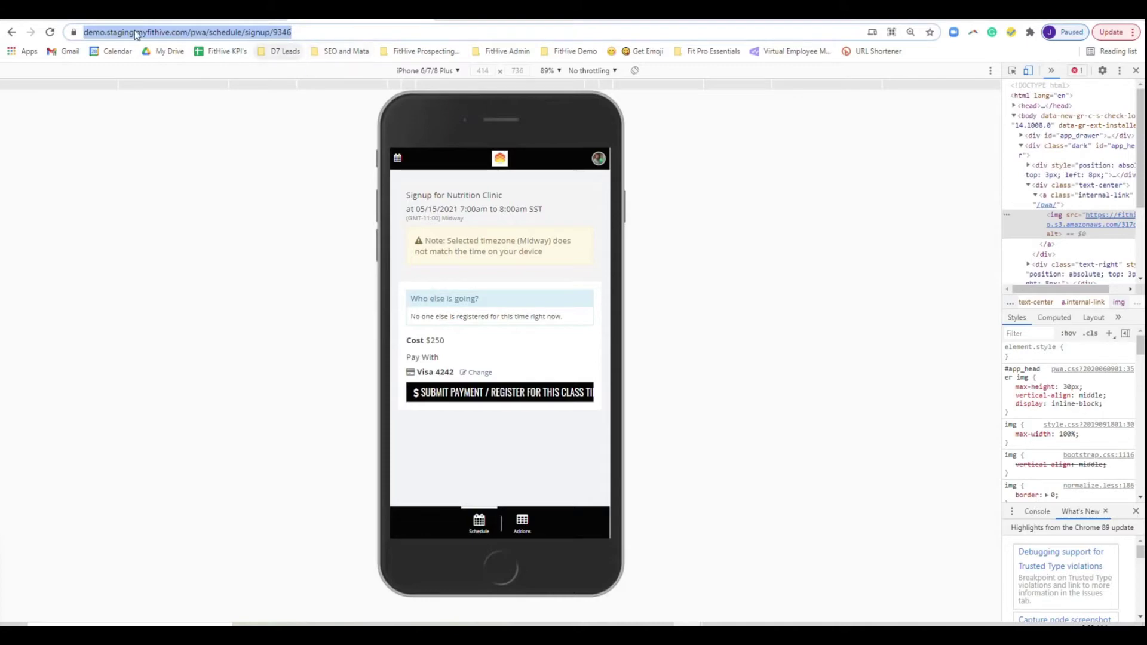
{"action": "left_click", "coordinate": [86, 20]}
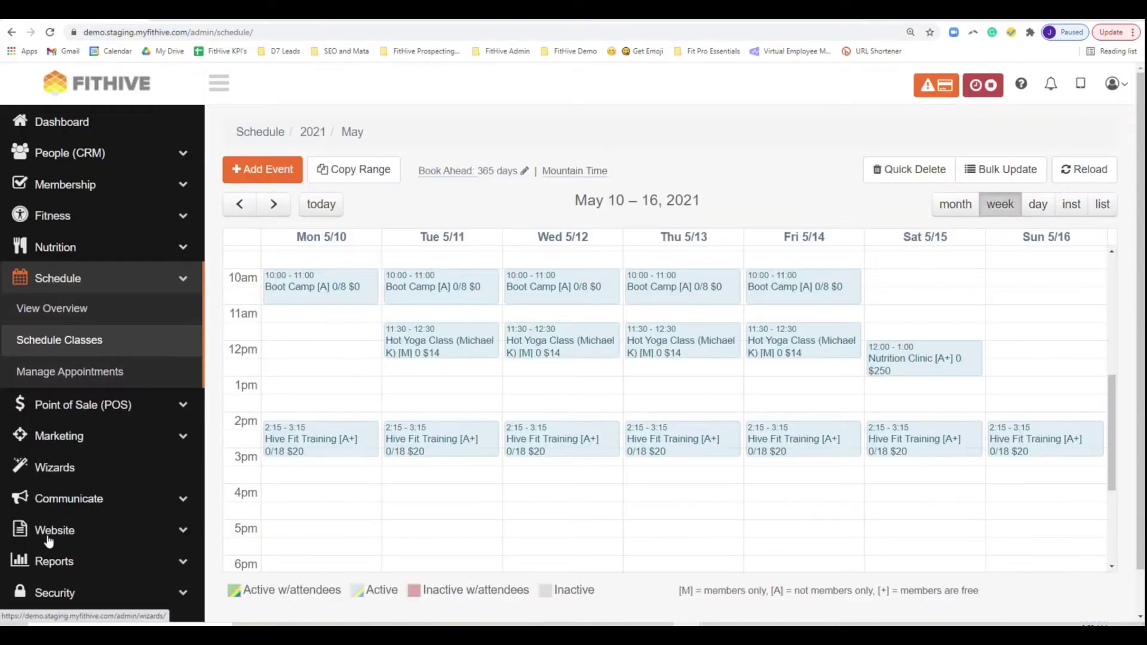
{"action": "scroll", "coordinate": [54, 583], "scroll_direction": "down", "scroll_amount": 1}
{"action": "left_click", "coordinate": [54, 575]}
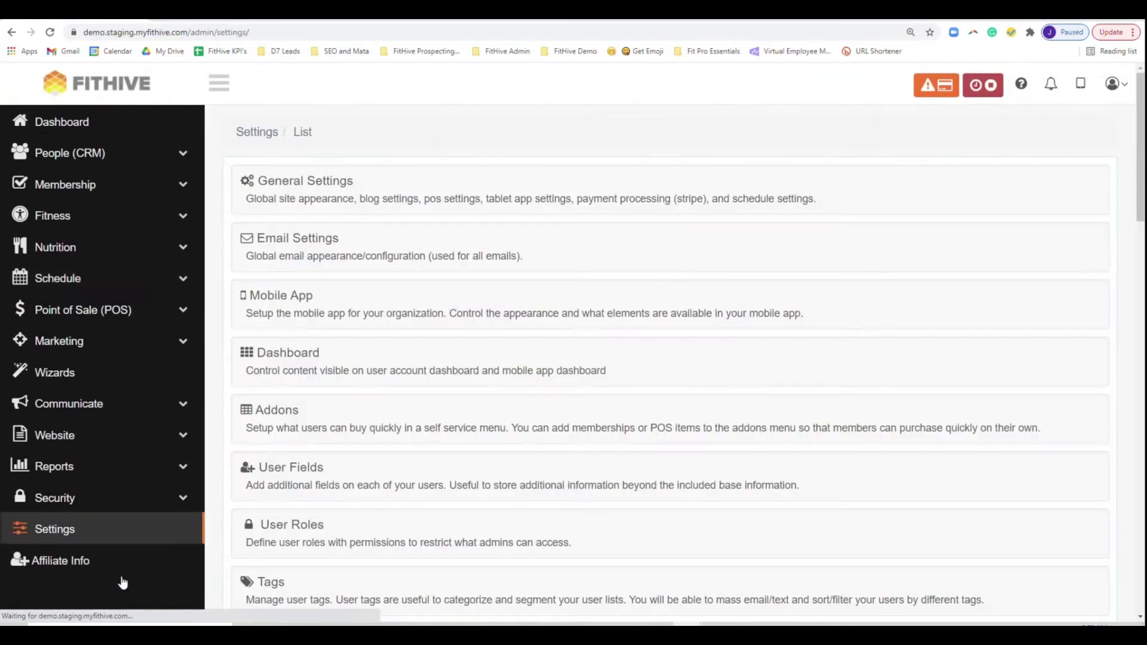
{"action": "left_click", "coordinate": [311, 355]}
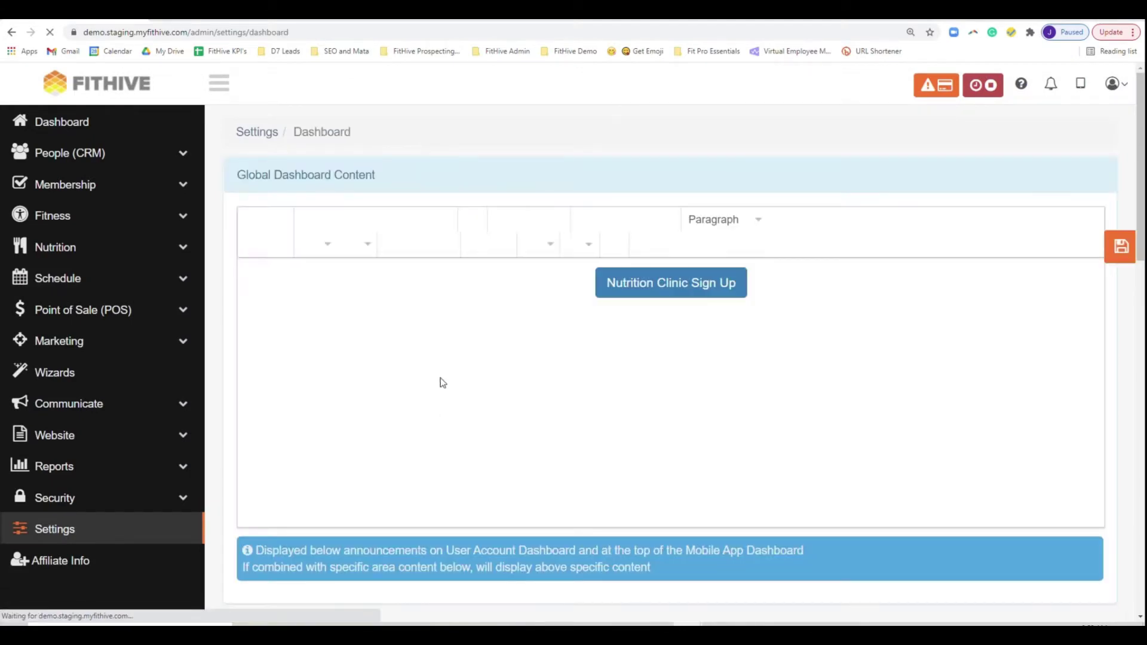
{"action": "left_click", "coordinate": [656, 303]}
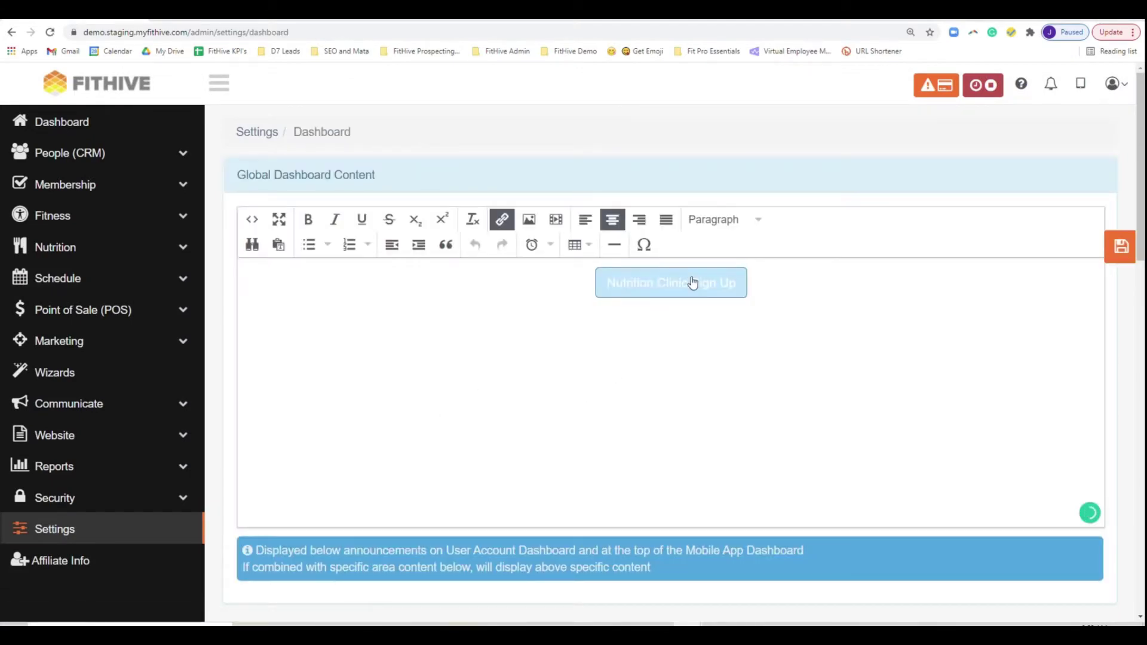
{"action": "left_click", "coordinate": [502, 219]}
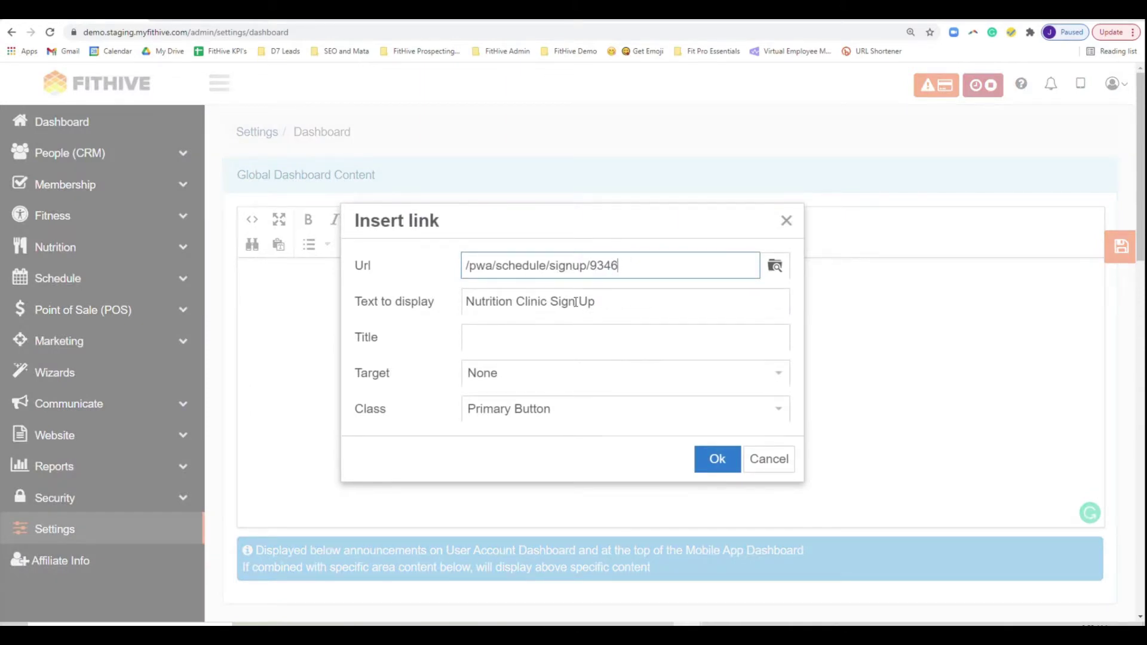
{"action": "left_click", "coordinate": [573, 413]}
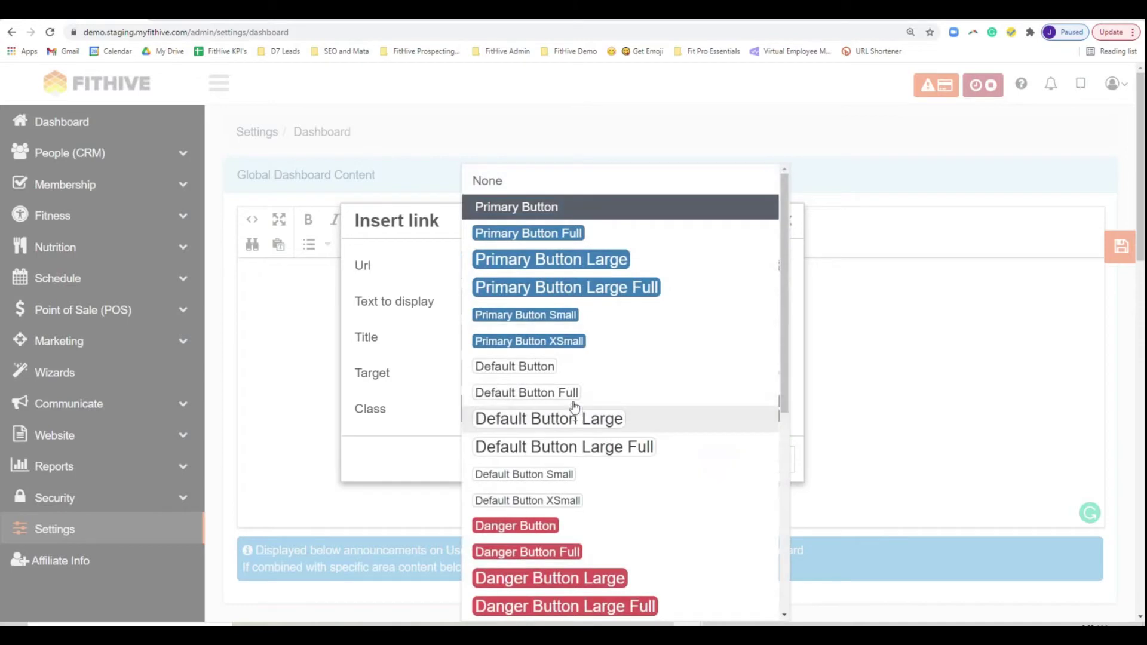
{"action": "left_click", "coordinate": [547, 207]}
{"action": "left_click", "coordinate": [717, 459]}
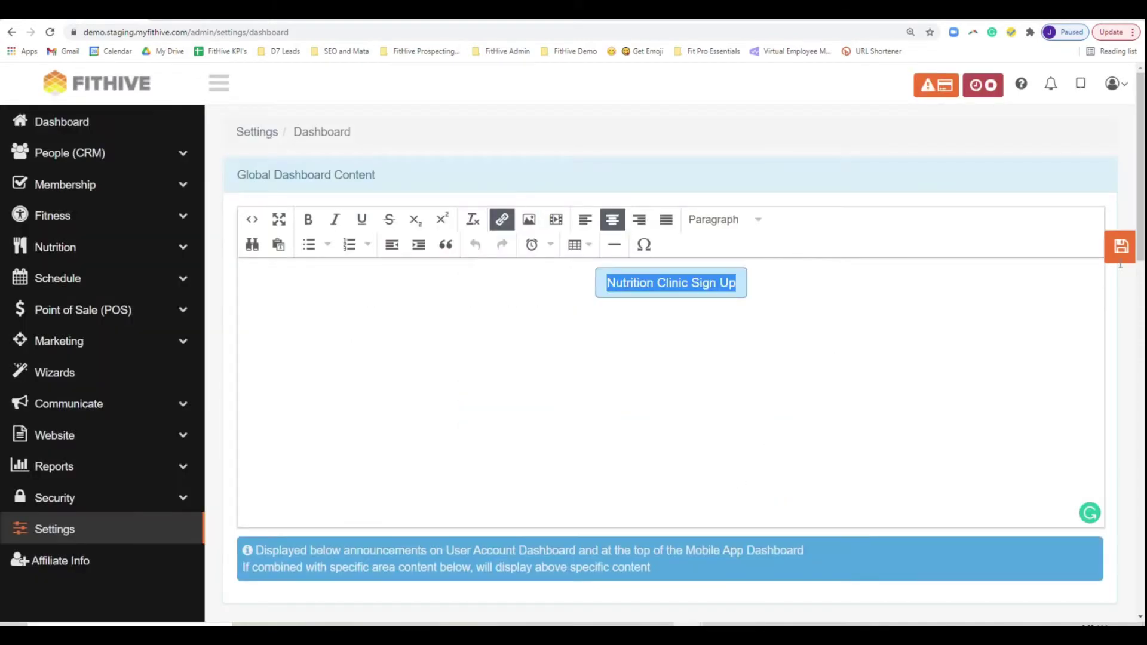
{"action": "key", "text": "ctrl+Tab"}
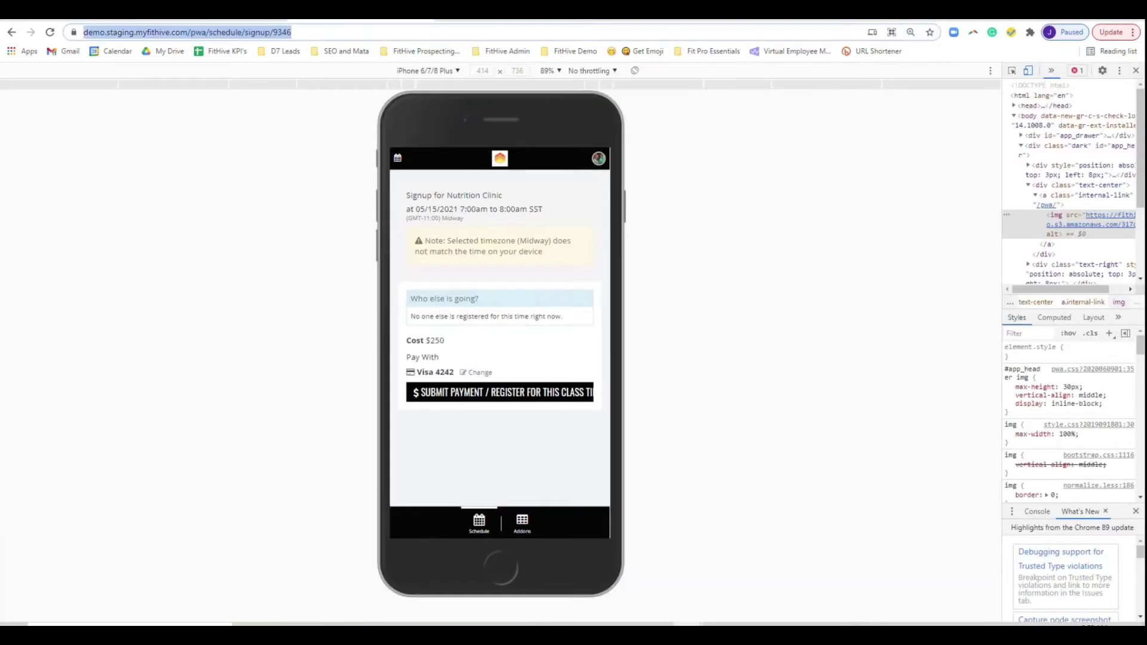
- Return to the member app home, then load youtube.com in a new tab
{"action": "left_click", "coordinate": [502, 160]}
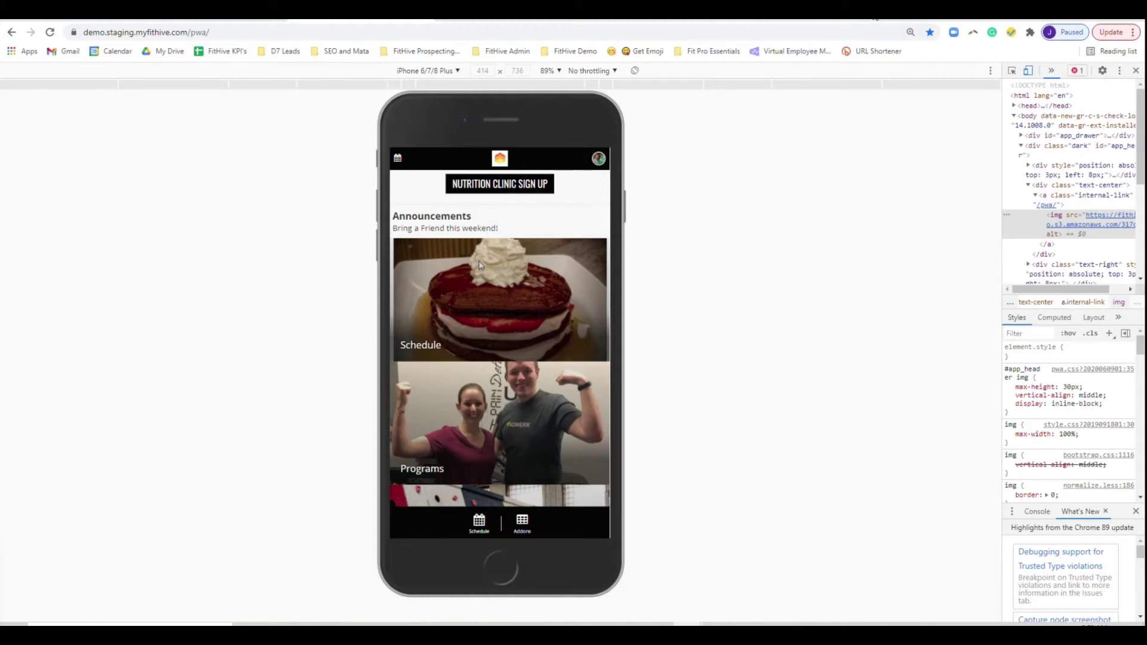
{"action": "key", "text": "ctrl+t"}
{"action": "type", "text": "youtube.com"}
{"action": "key", "text": "Return"}
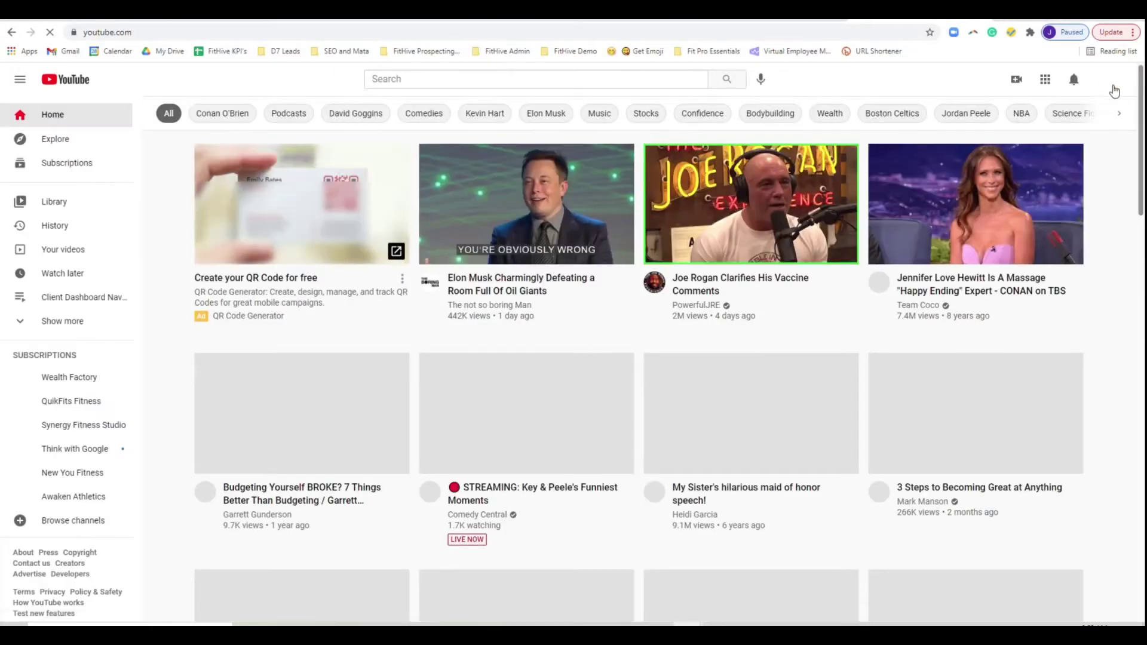
- Open the Nutrition Review video from your YouTube channel and select its embed code
{"action": "left_click", "coordinate": [1108, 79]}
{"action": "left_click", "coordinate": [1027, 157]}
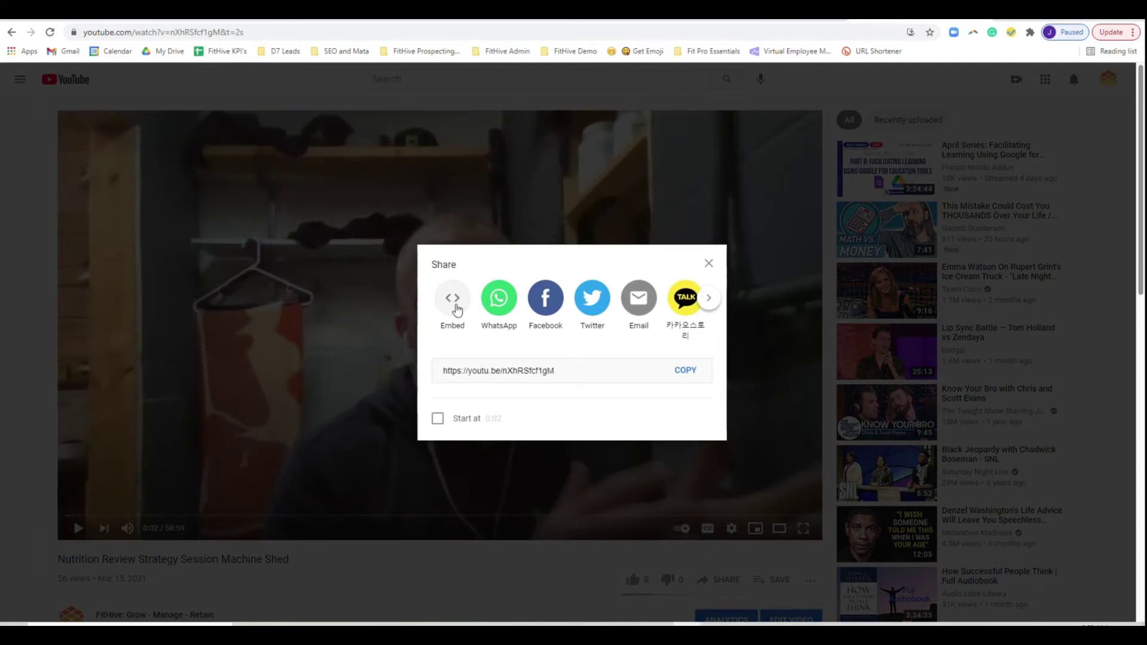
{"action": "left_click", "coordinate": [453, 299]}
{"action": "left_click", "coordinate": [777, 295]}
{"action": "key", "text": "ctrl+c"}
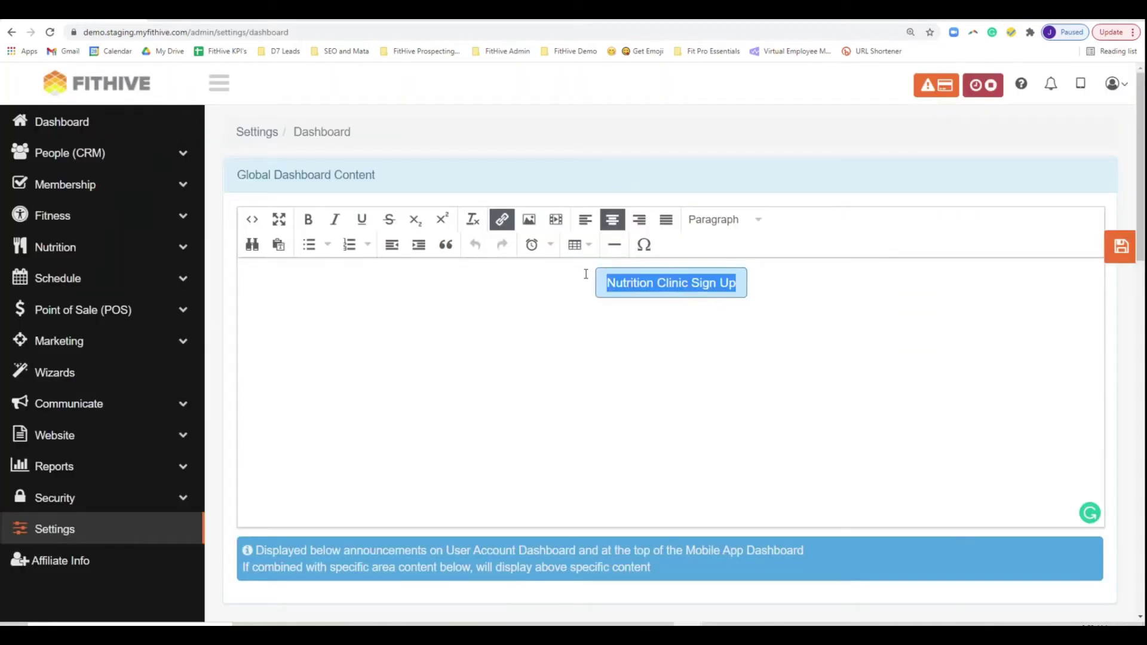
- Add an empty line above the Nutrition Clinic Sign Up button in the dashboard content
{"action": "left_click", "coordinate": [760, 276]}
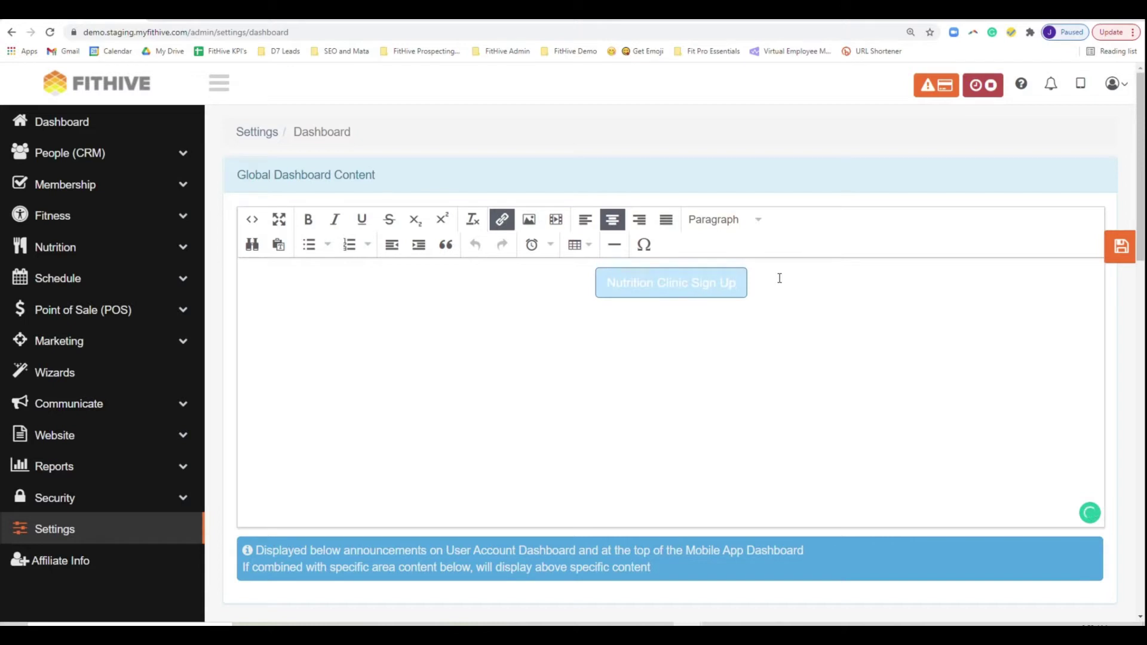
{"action": "left_click", "coordinate": [780, 278]}
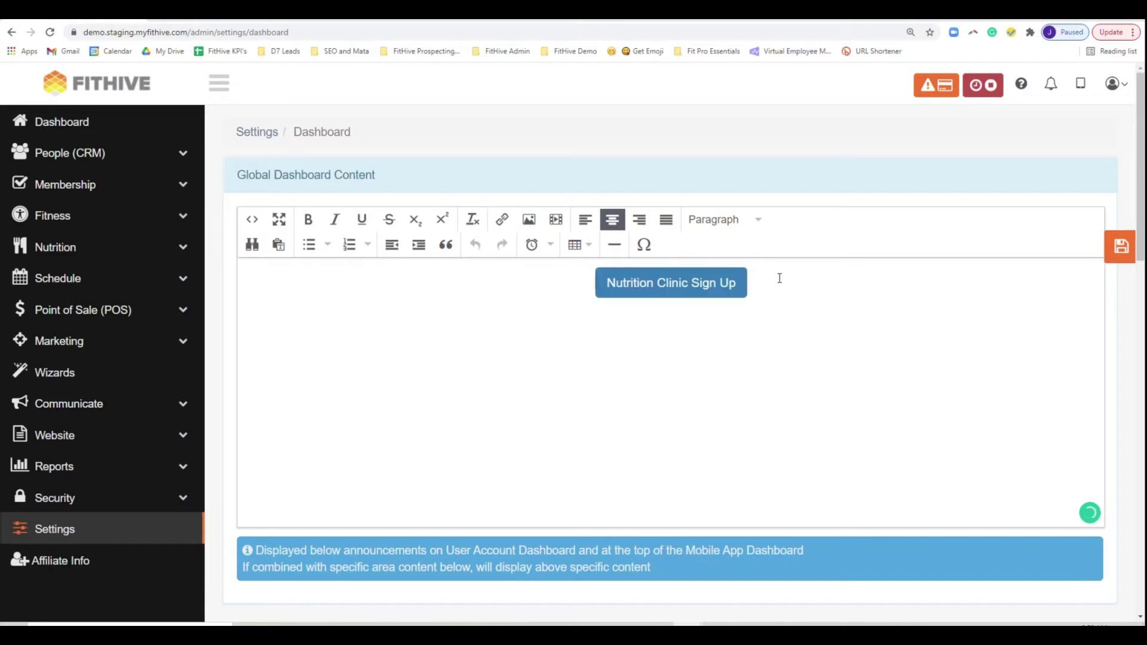
{"action": "key", "text": "Return"}
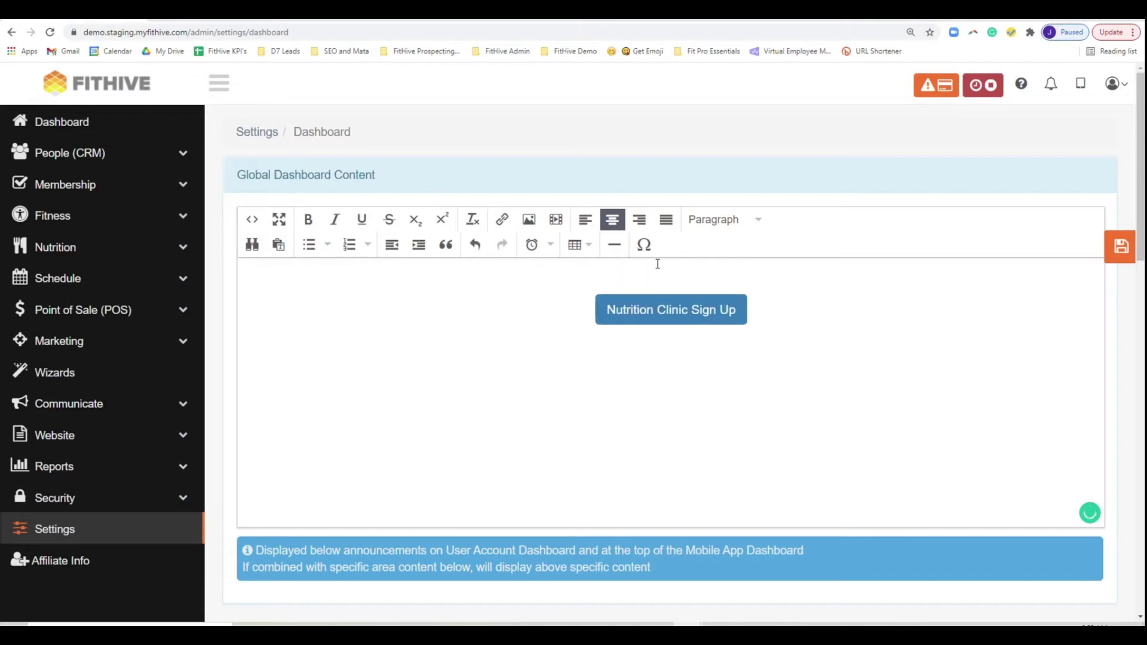
- Embed the Nutrition Review YouTube video from the pasted code and save the dashboard content
{"action": "left_click", "coordinate": [556, 222]}
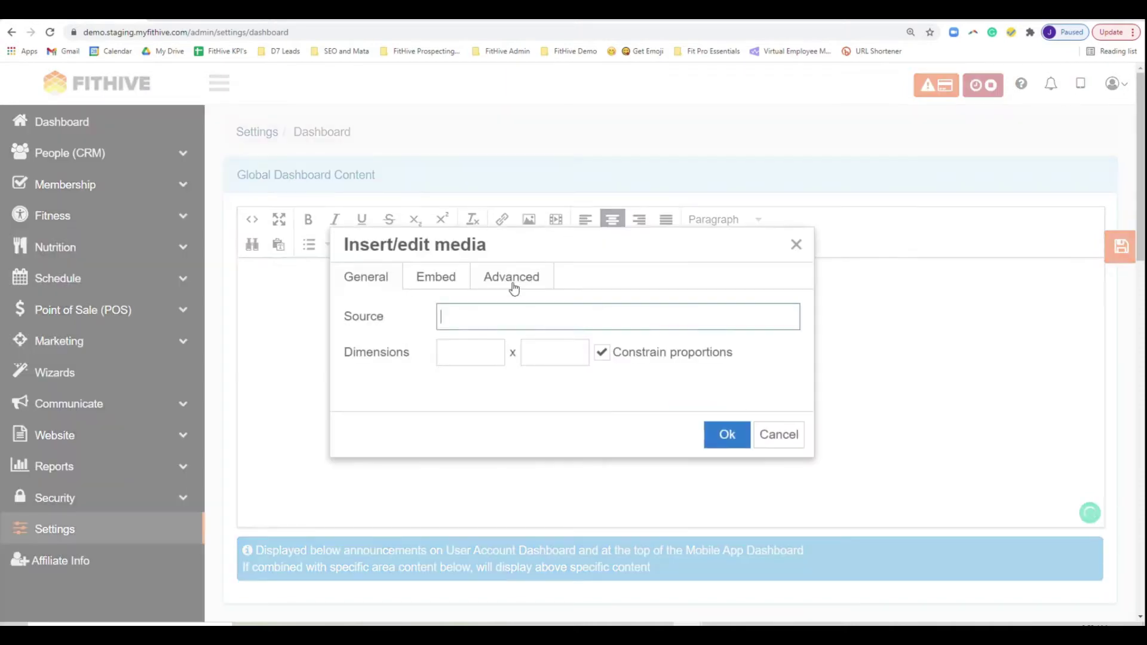
{"action": "left_click", "coordinate": [442, 279]}
{"action": "left_click", "coordinate": [448, 336]}
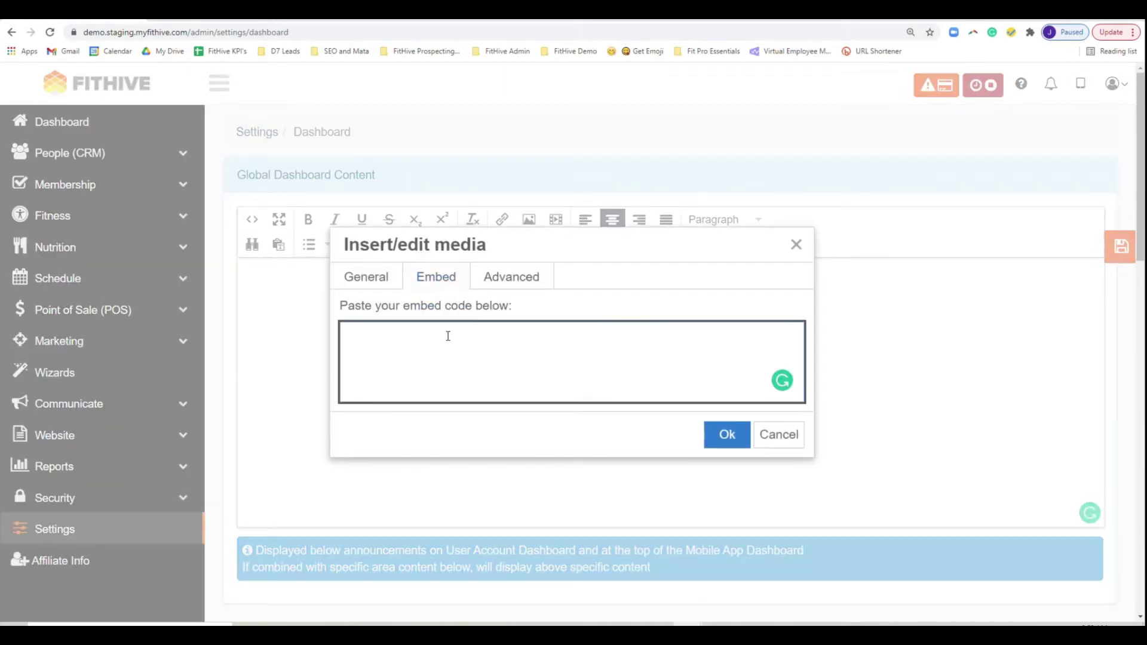
{"action": "key", "text": "ctrl+v"}
{"action": "left_click", "coordinate": [727, 437]}
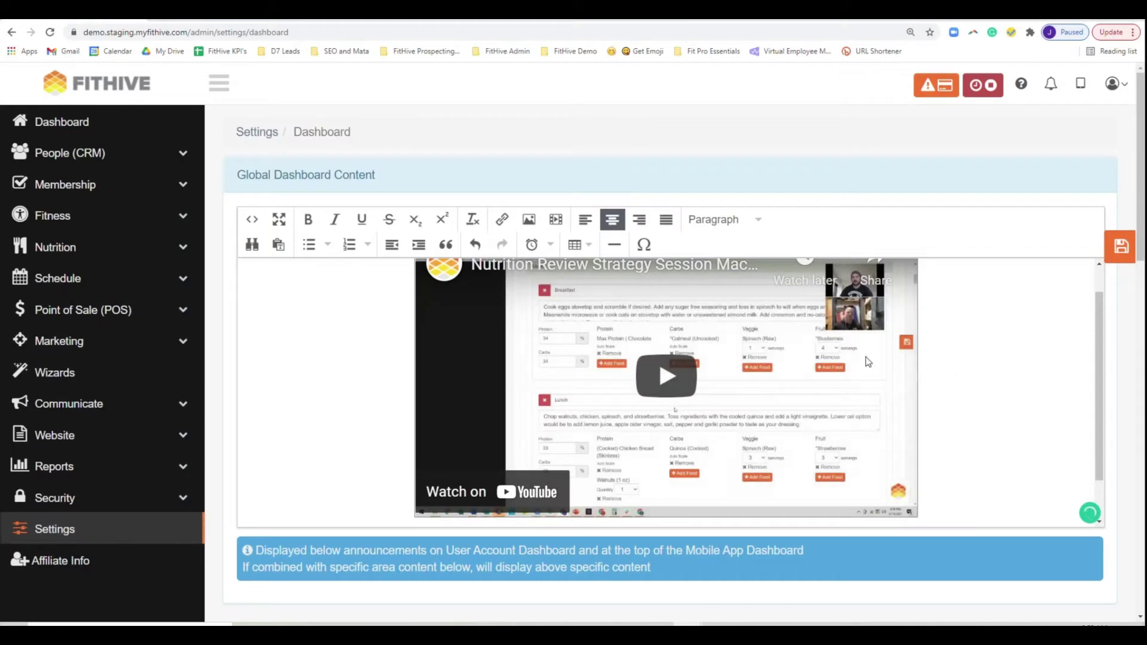
{"action": "left_click", "coordinate": [1117, 246]}
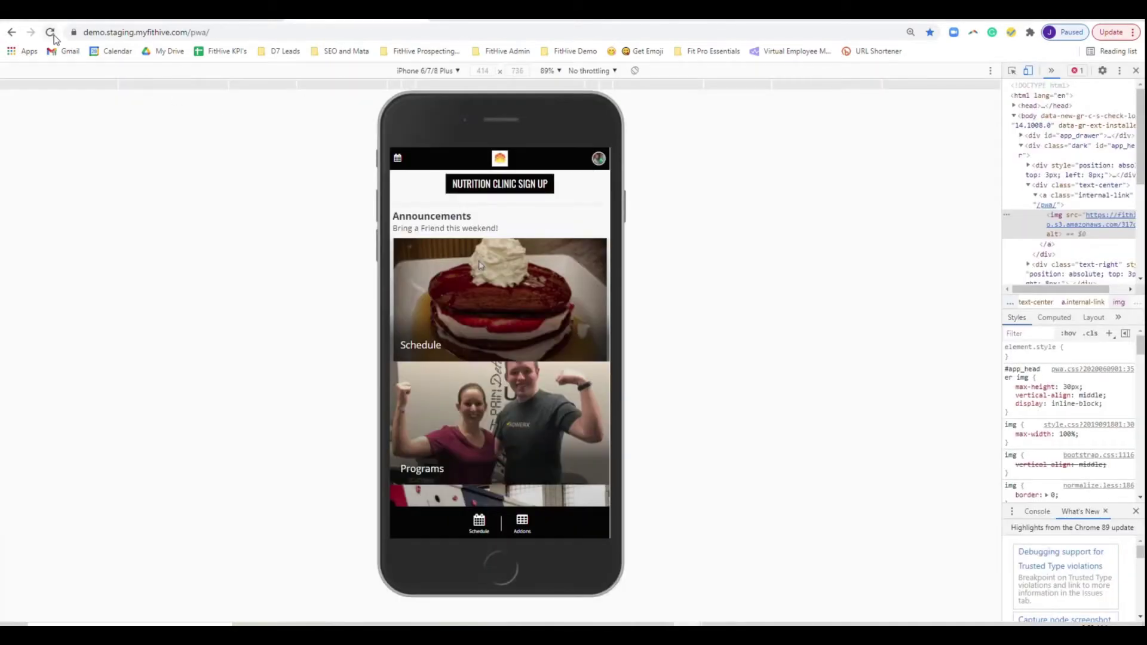
- Reload the app home to see the embedded video, check the Nutrition Clinic signup, then view the landing page
{"action": "left_click", "coordinate": [50, 33]}
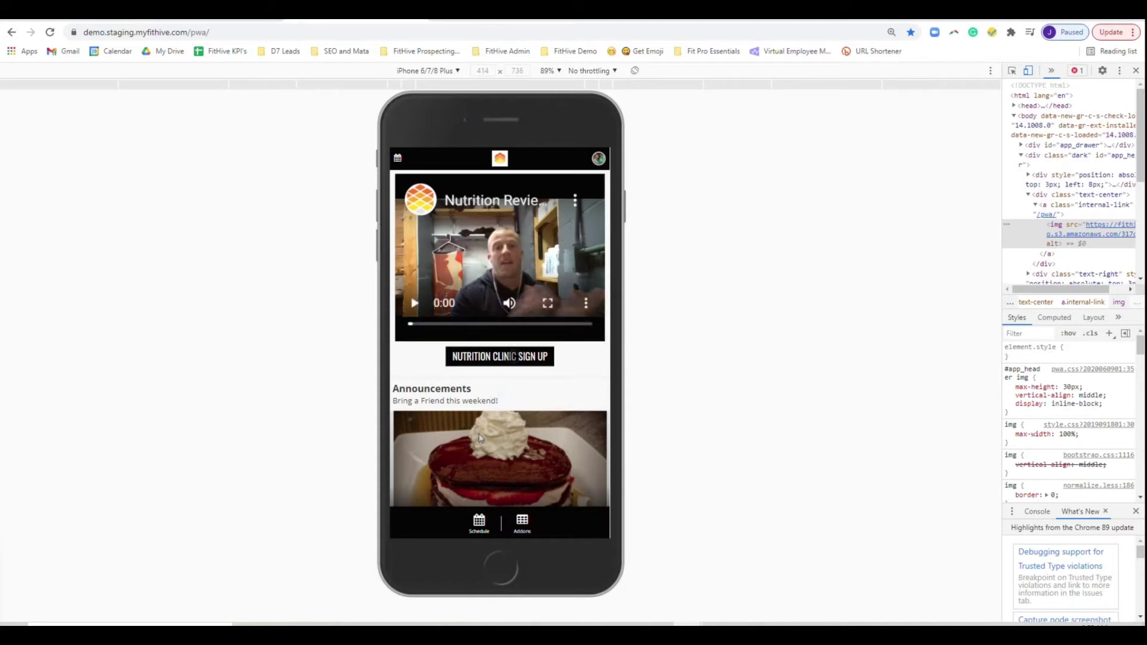
{"action": "left_click", "coordinate": [500, 356]}
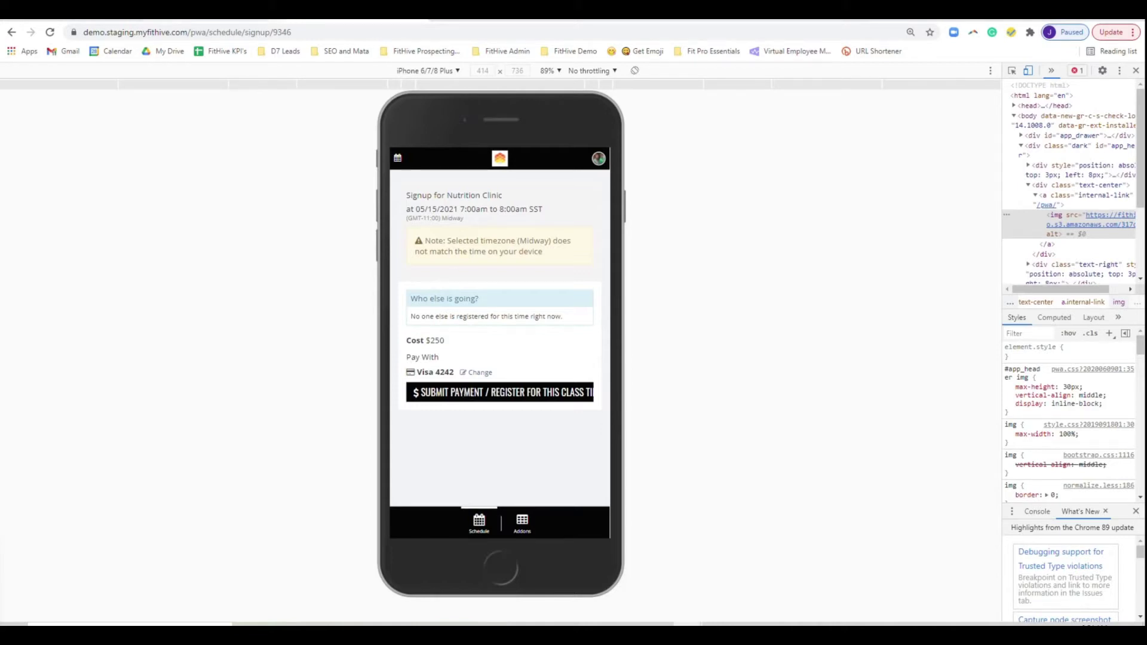
{"action": "left_click", "coordinate": [219, 11]}
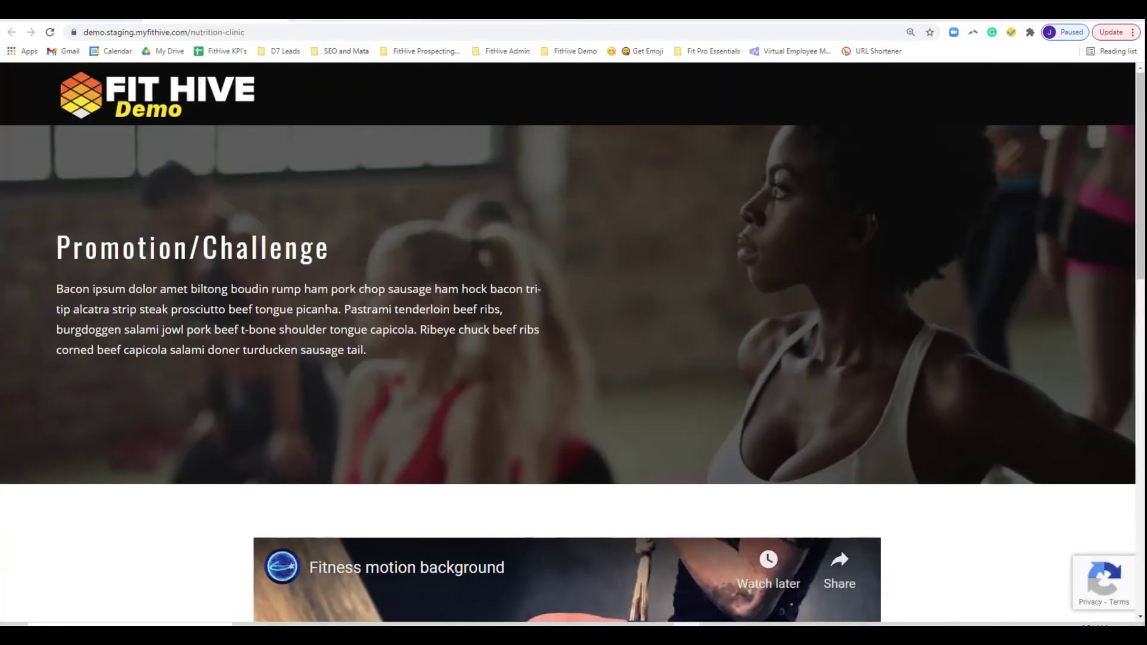
- Go to the public site home page and open its class schedule
{"action": "key", "text": "ctrl+Tab"}
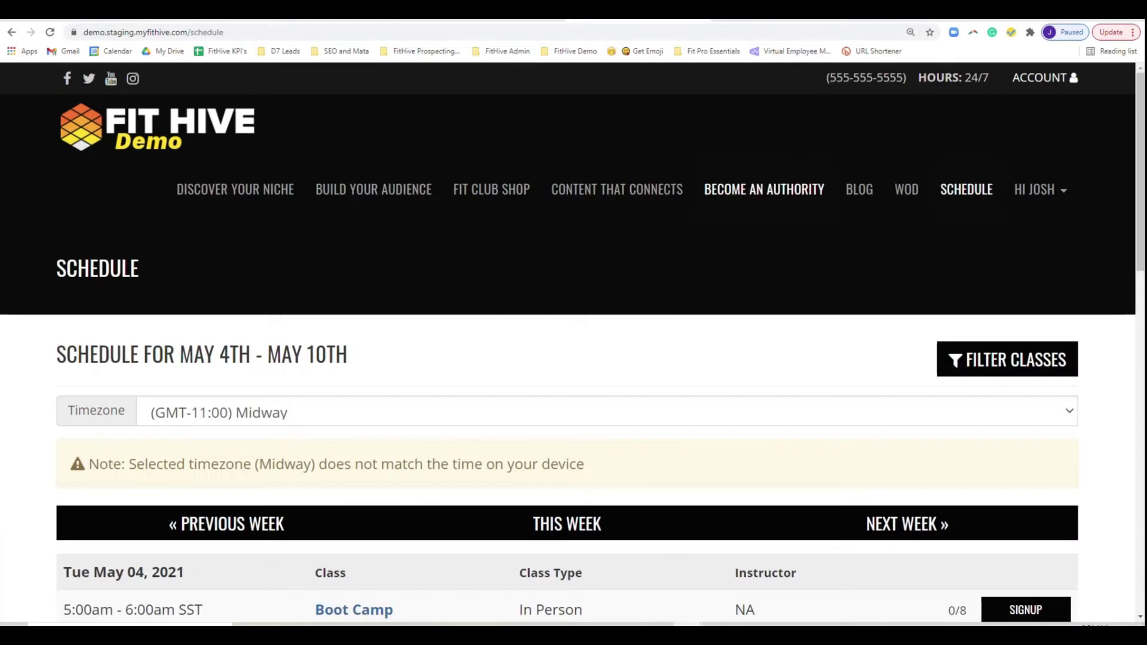
{"action": "left_click", "coordinate": [158, 123]}
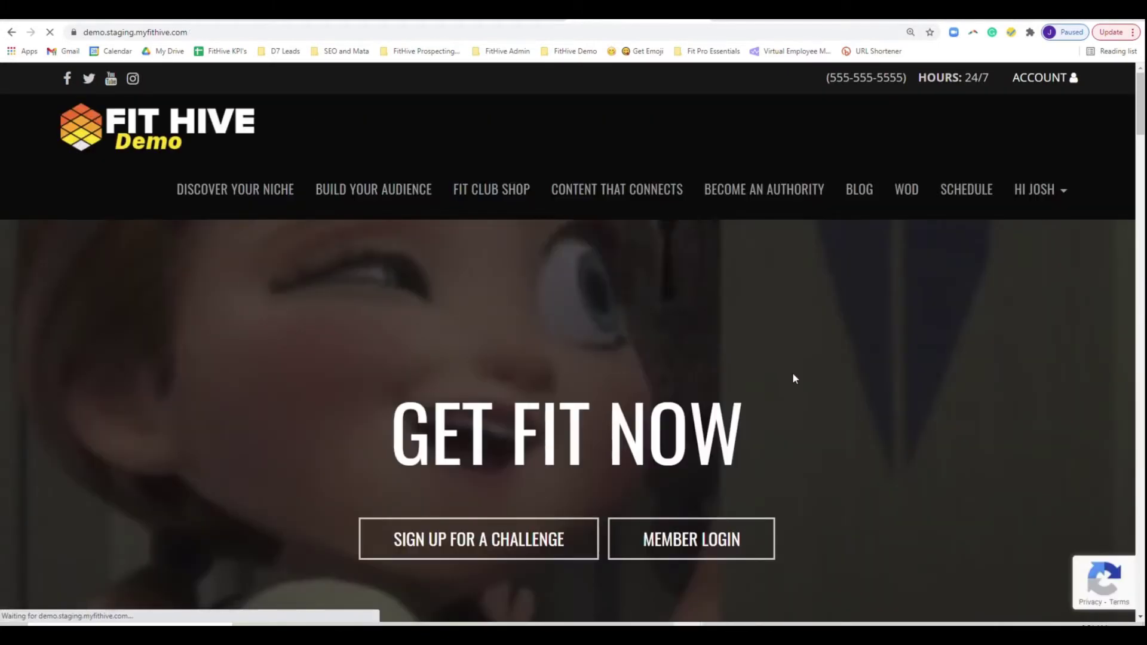
{"action": "left_click", "coordinate": [963, 199]}
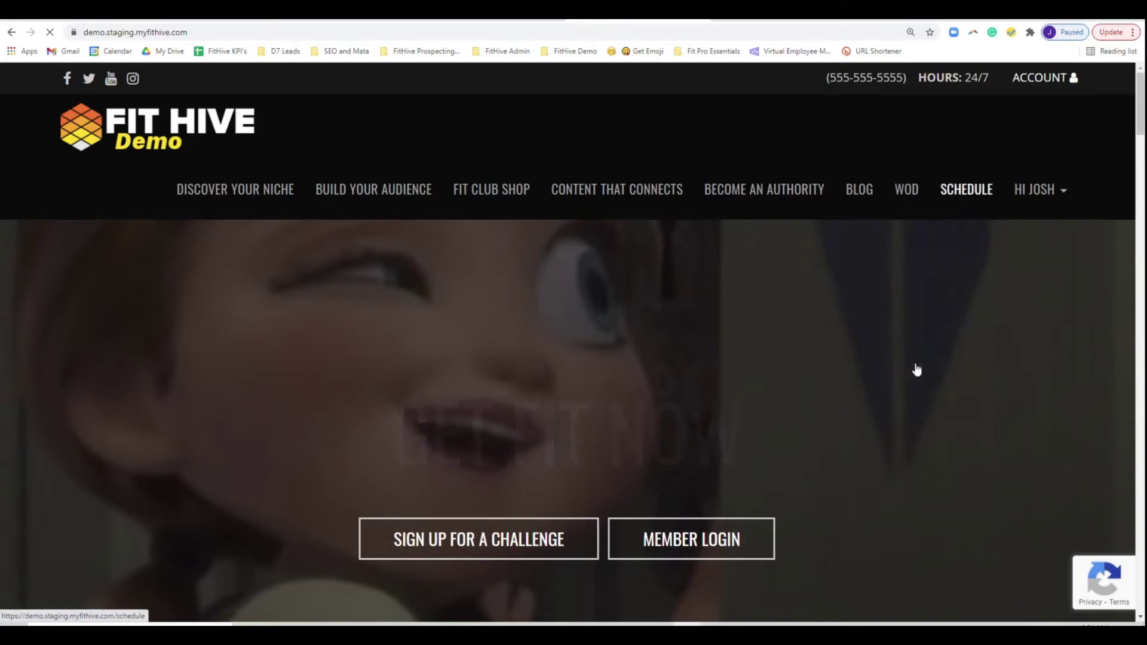
{"action": "scroll", "coordinate": [928, 356], "scroll_direction": "down", "scroll_amount": 9}
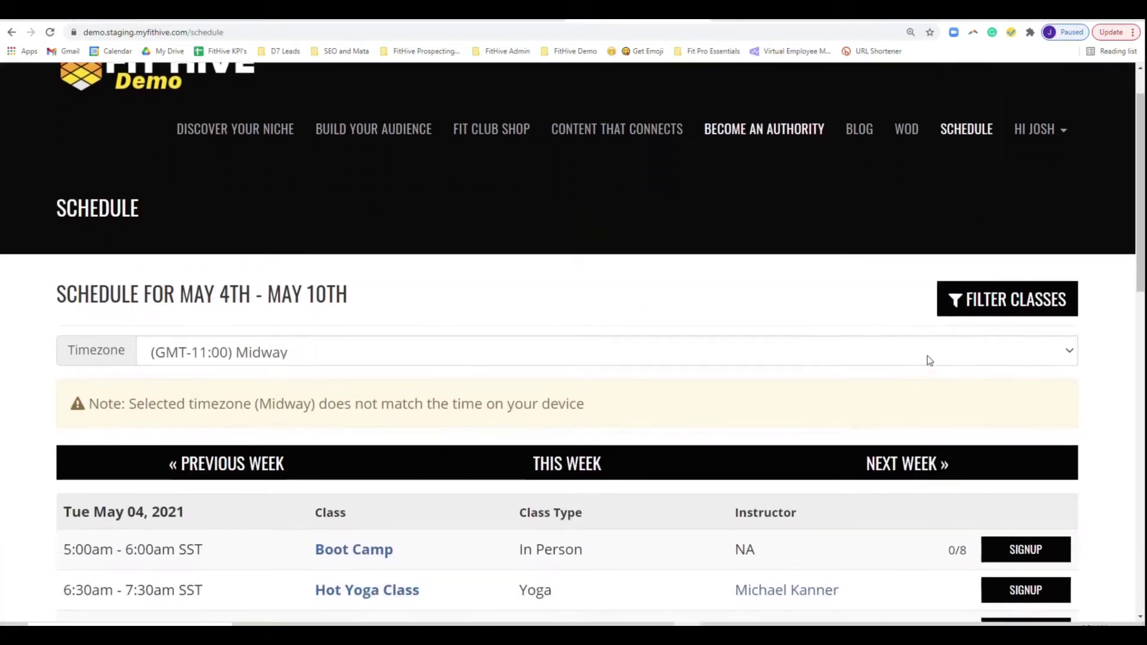
{"action": "scroll", "coordinate": [913, 361], "scroll_direction": "down", "scroll_amount": 7}
{"action": "scroll", "coordinate": [913, 361], "scroll_direction": "up", "scroll_amount": 14}
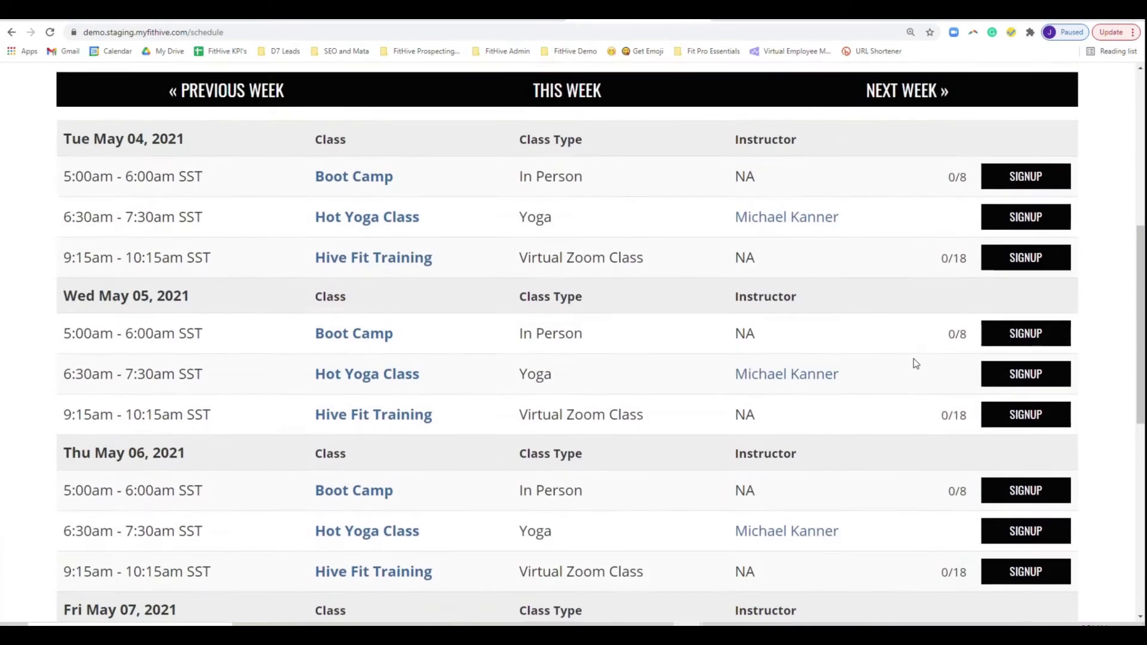
- Filter the public schedule to May 15 and find the Nutrition Clinic event on Saturday
{"action": "left_click", "coordinate": [1012, 237]}
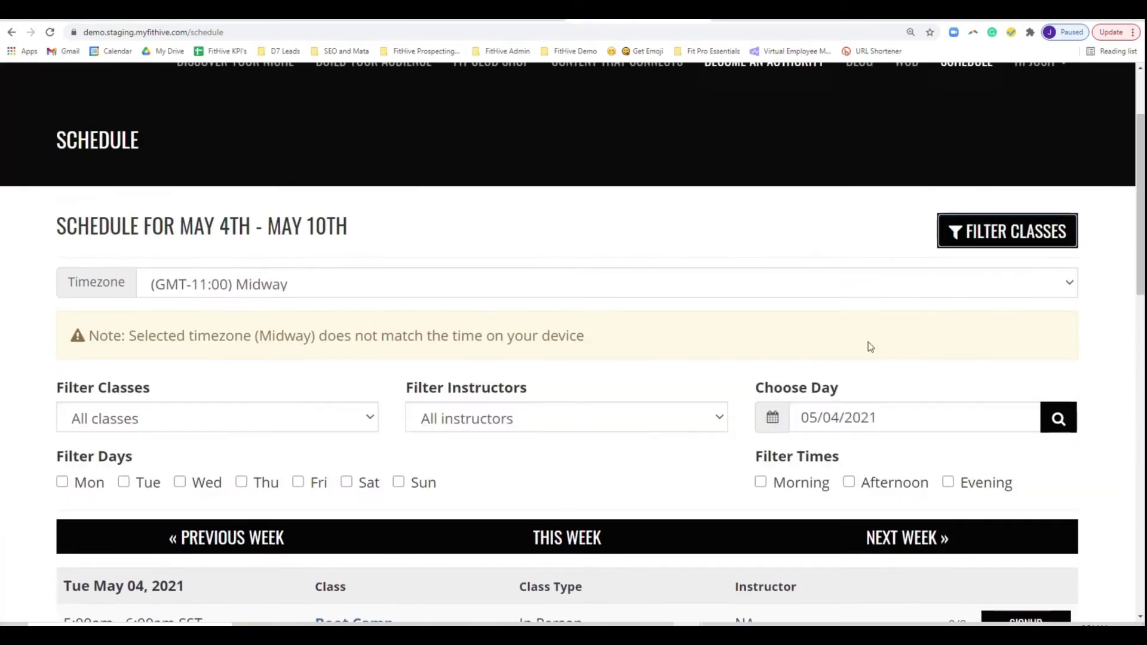
{"action": "left_click", "coordinate": [844, 417]}
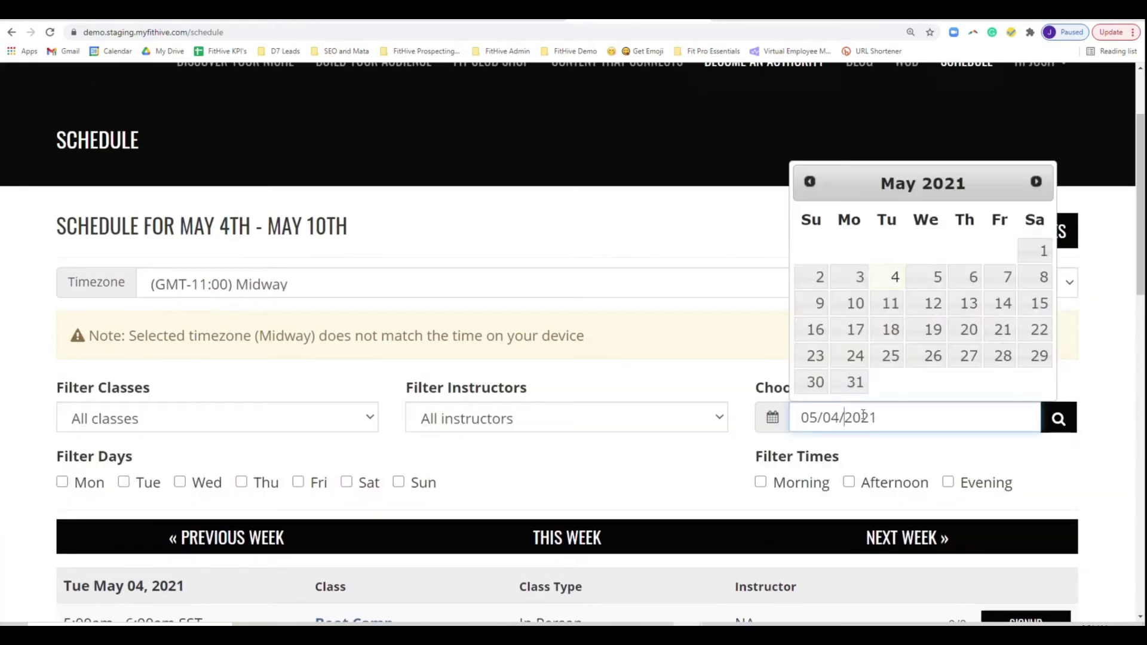
{"action": "left_click", "coordinate": [1040, 303]}
{"action": "left_click", "coordinate": [1058, 421]}
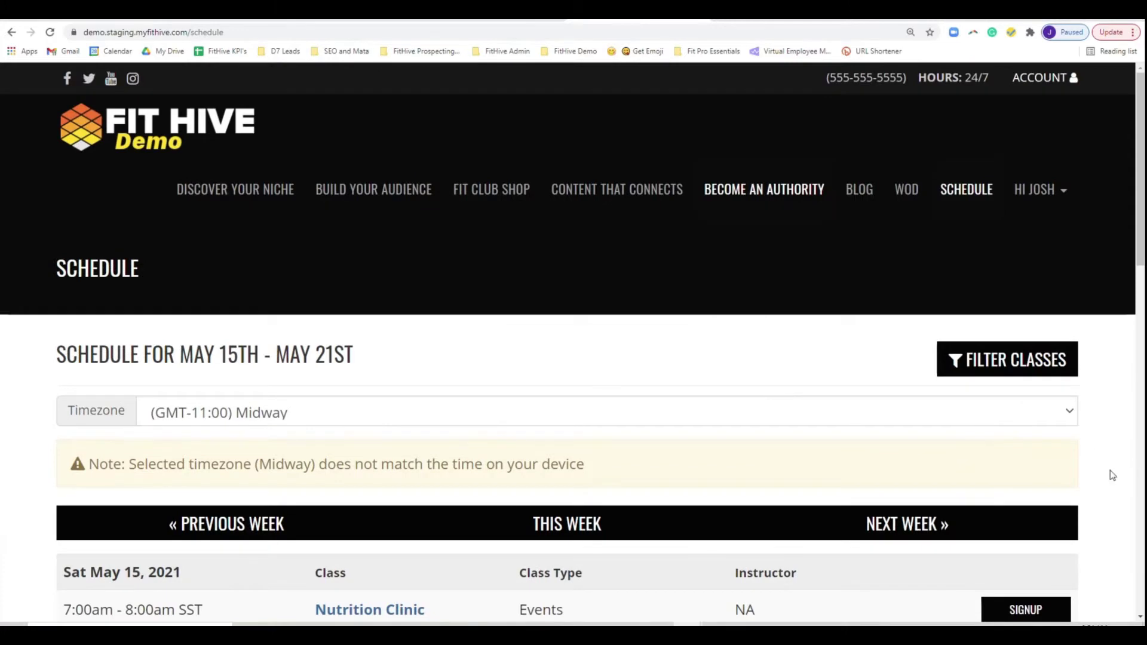
{"action": "scroll", "coordinate": [1110, 471], "scroll_direction": "down", "scroll_amount": 6}
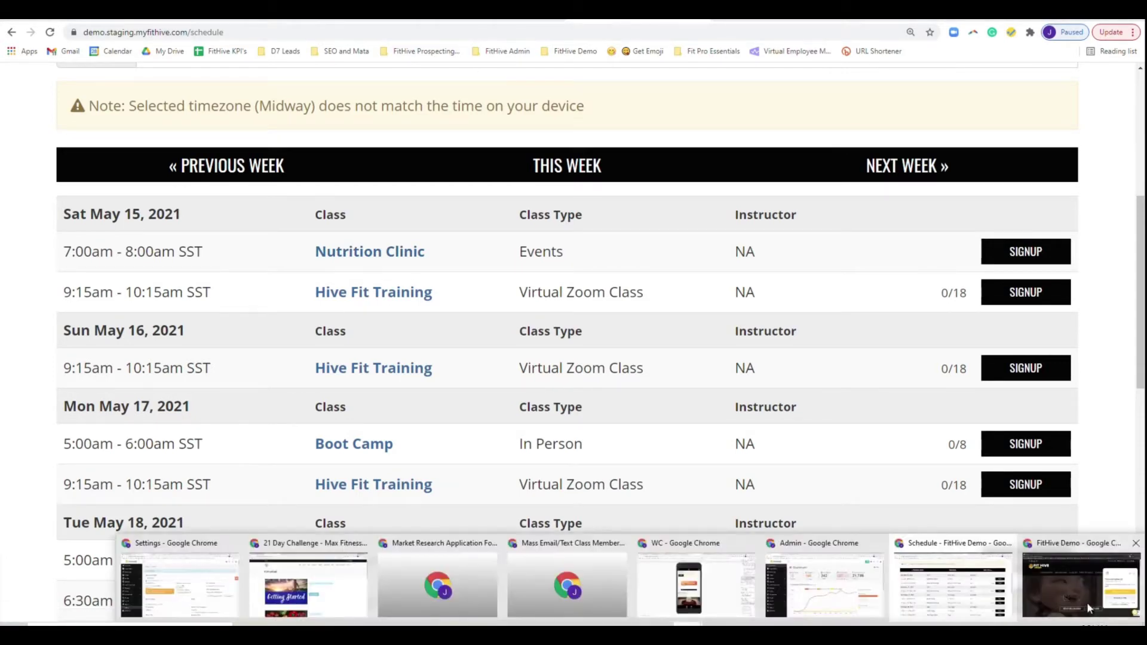
{"action": "left_click", "coordinate": [1088, 602]}
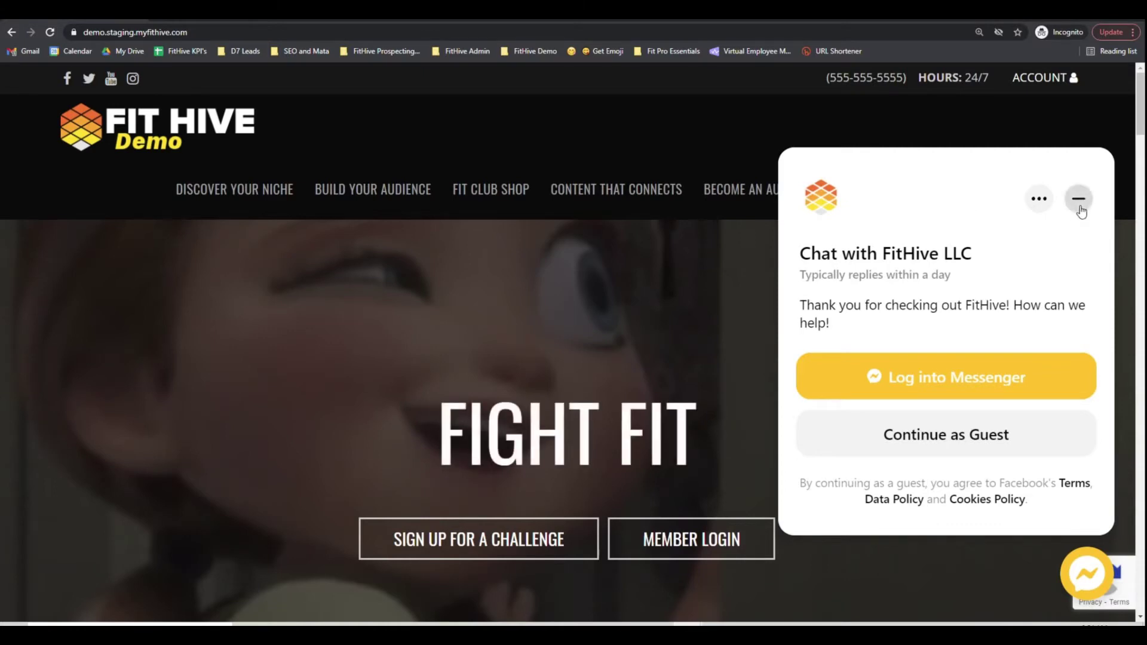
- Dismiss the chat popup and filter the public class schedule to May 15, 2021
{"action": "left_click", "coordinate": [1089, 575]}
{"action": "left_click", "coordinate": [1087, 572]}
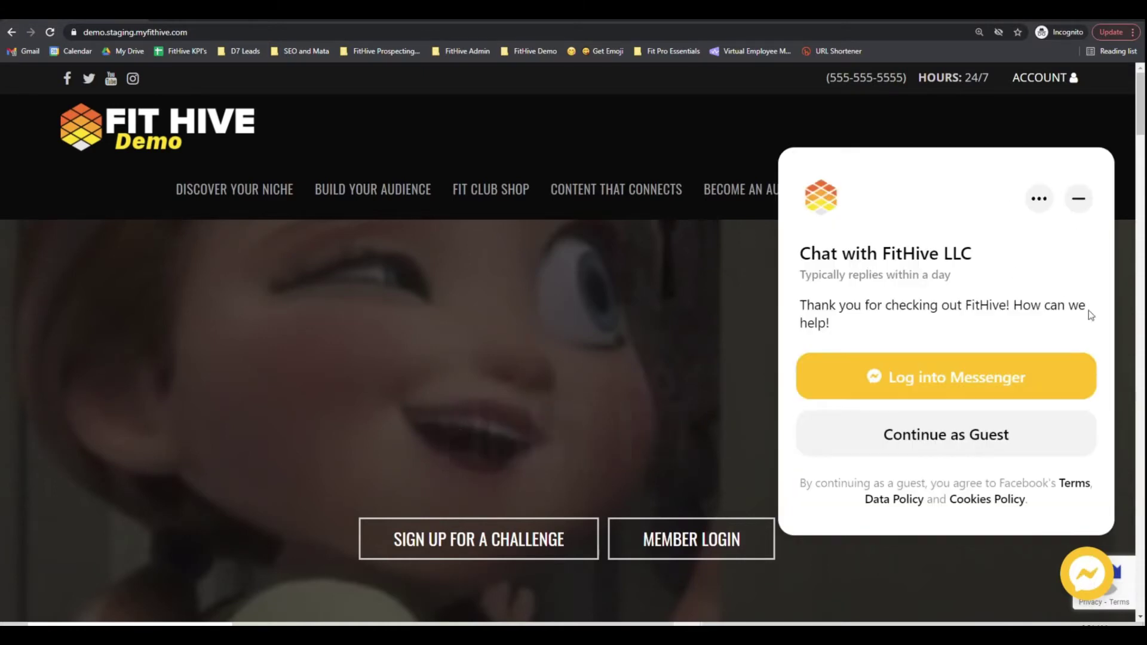
{"action": "left_click", "coordinate": [1079, 562]}
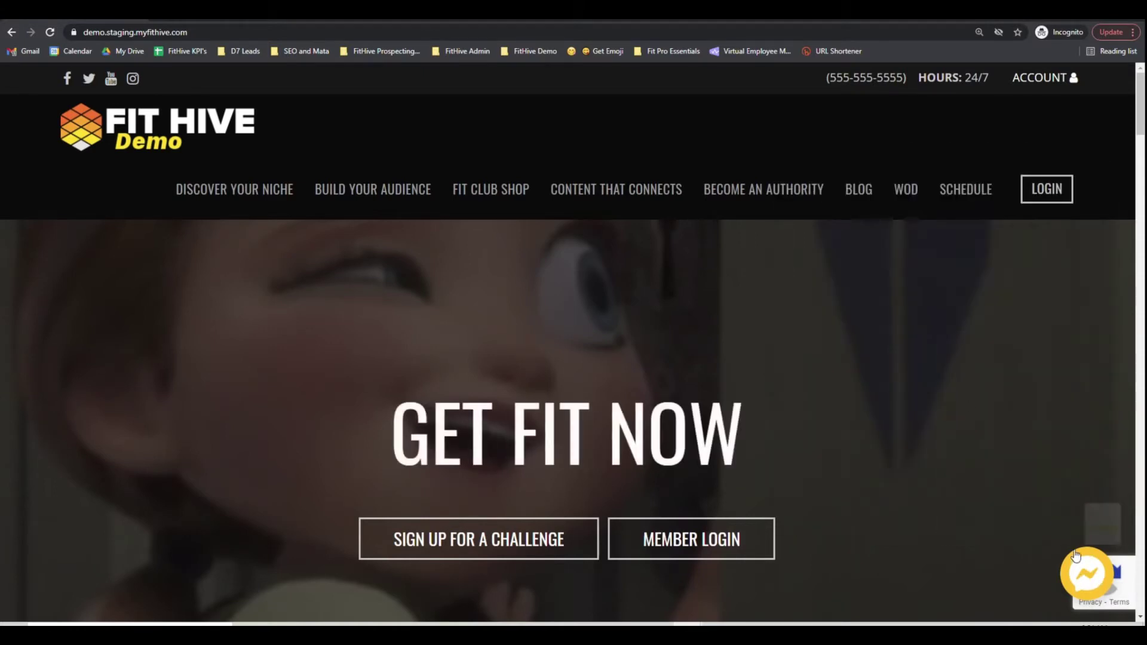
{"action": "left_click", "coordinate": [992, 195]}
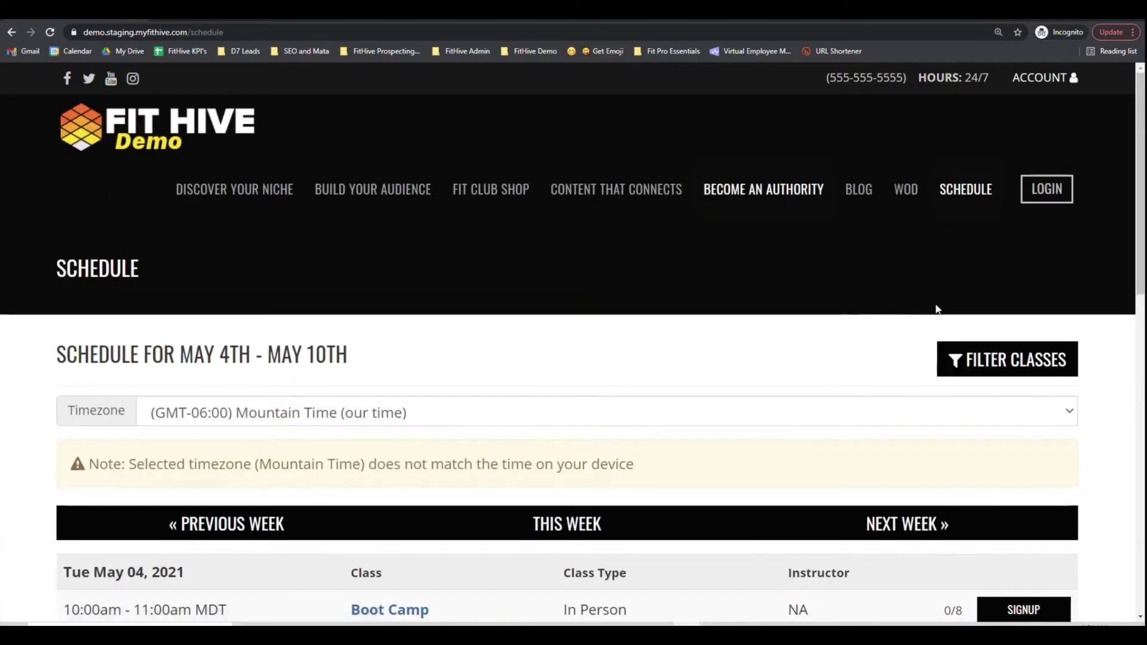
{"action": "left_click", "coordinate": [959, 364]}
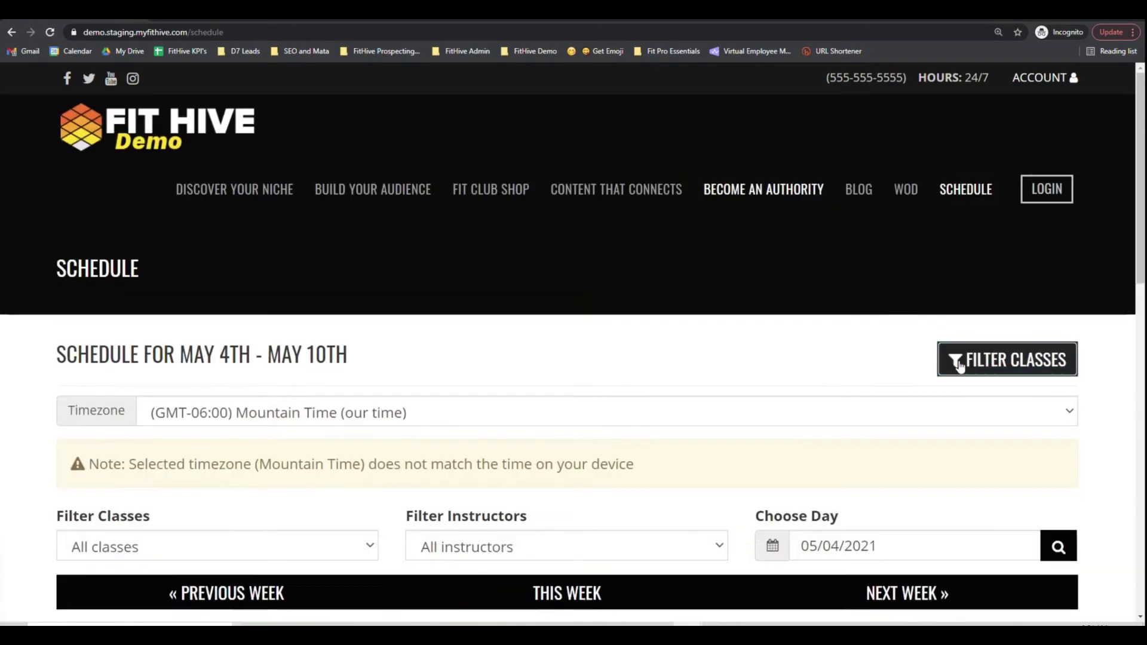
{"action": "scroll", "coordinate": [679, 402], "scroll_direction": "down", "scroll_amount": 4}
{"action": "left_click", "coordinate": [927, 307]}
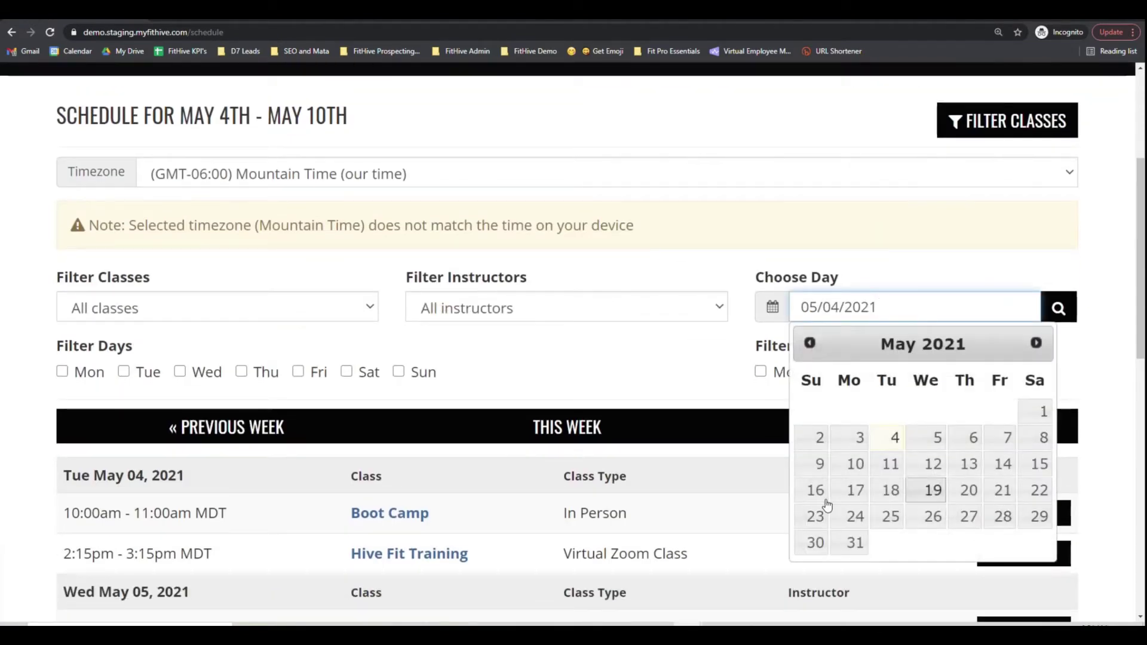
{"action": "left_click", "coordinate": [1040, 464]}
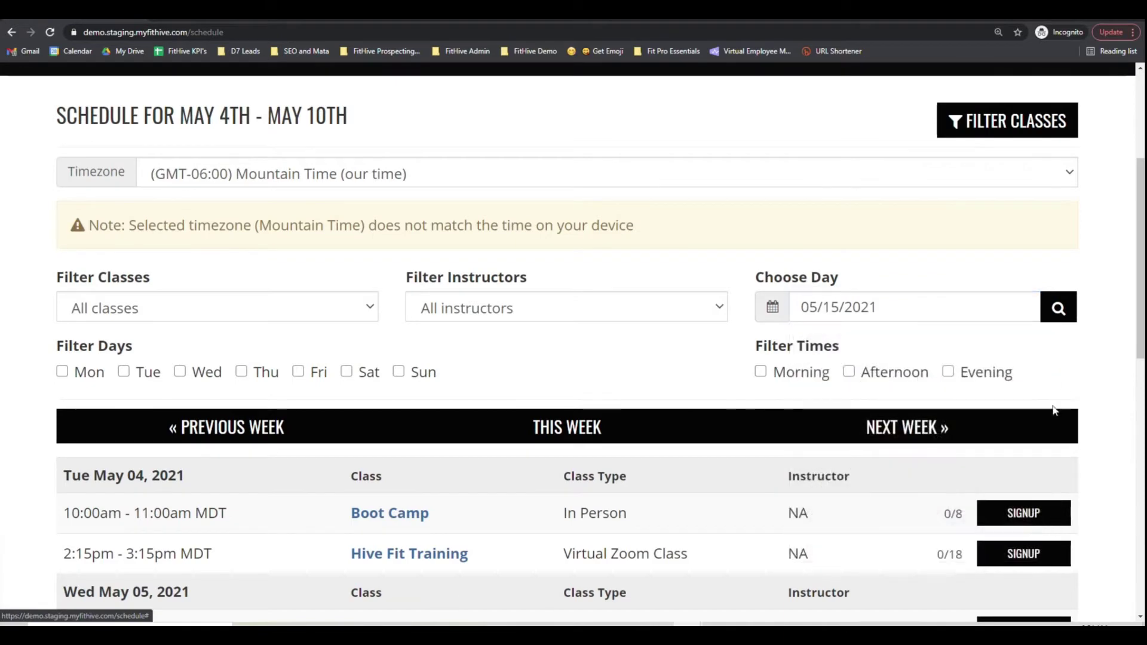
{"action": "left_click", "coordinate": [1068, 319]}
{"action": "scroll", "coordinate": [692, 430], "scroll_direction": "down", "scroll_amount": 5}
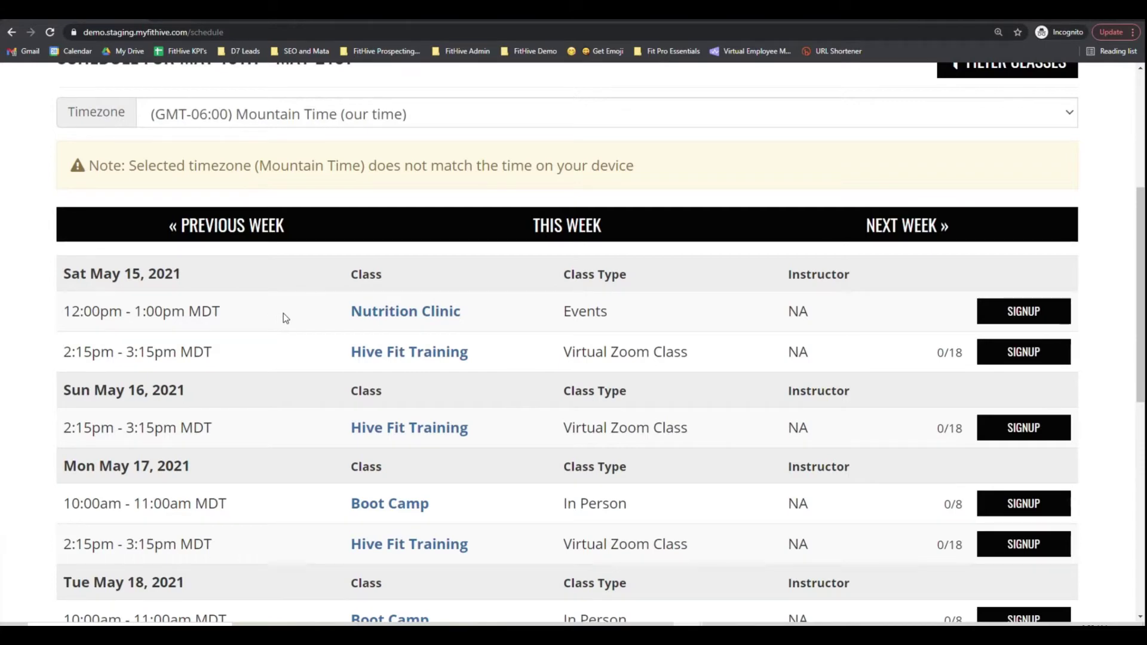
- Follow the Nutrition Clinic signup via login to its $267.12 membership page, then go back
{"action": "left_click", "coordinate": [1039, 316]}
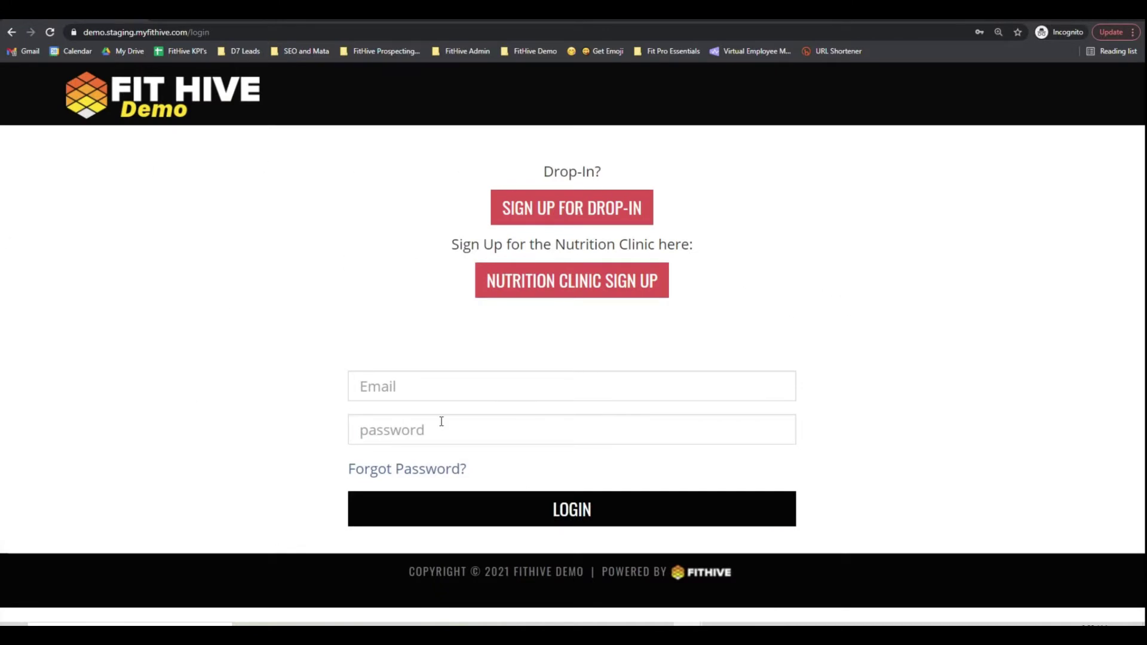
{"action": "left_click_drag", "start_coordinate": [450, 245], "coordinate": [710, 312]}
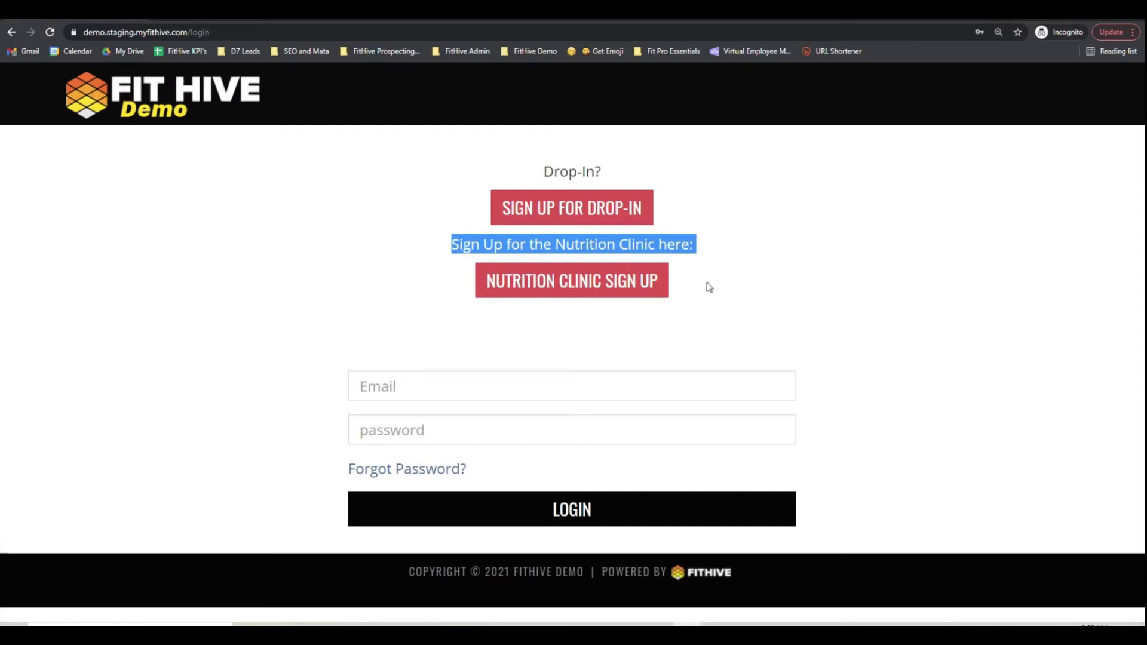
{"action": "left_click", "coordinate": [714, 298]}
{"action": "left_click", "coordinate": [591, 297]}
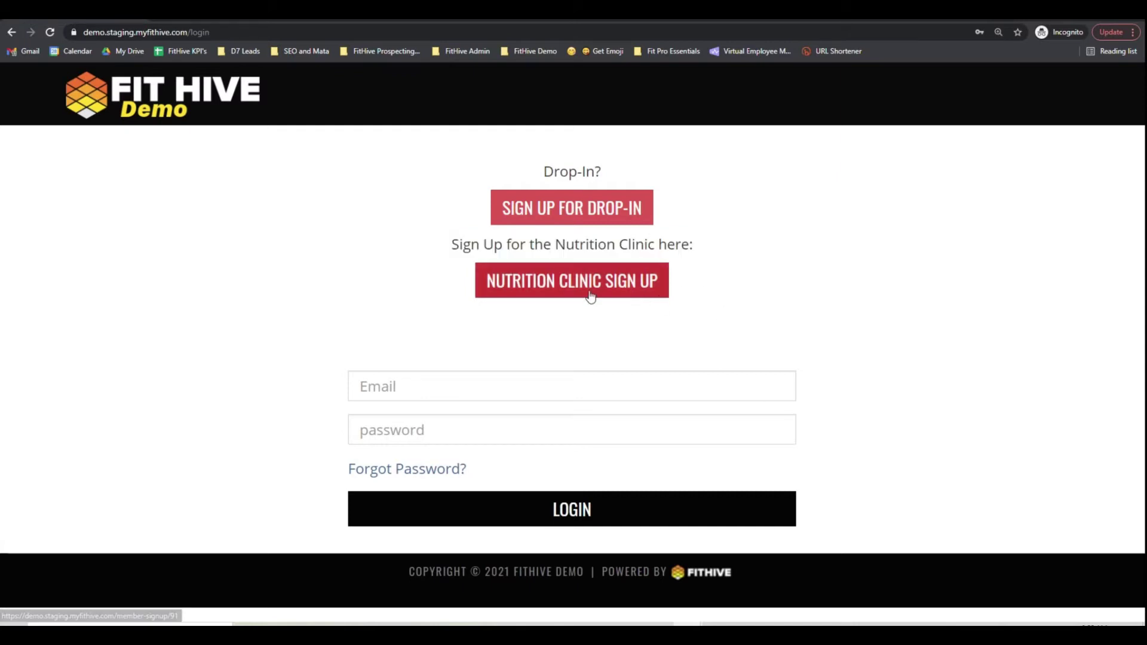
{"action": "scroll", "coordinate": [633, 352], "scroll_direction": "down", "scroll_amount": 4}
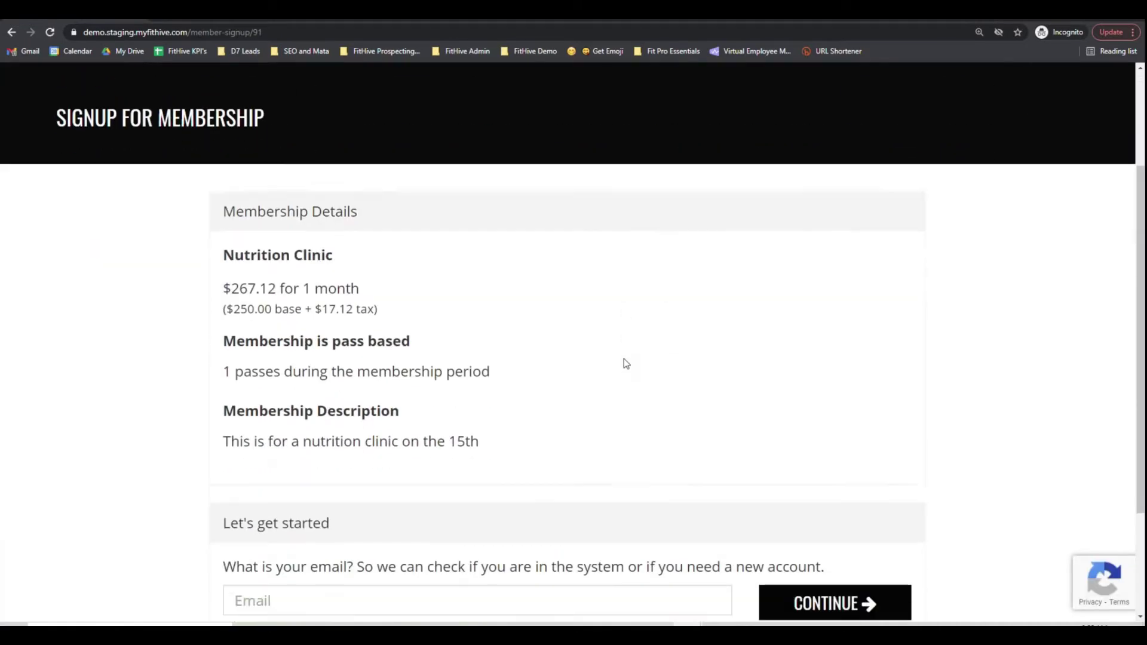
{"action": "scroll", "coordinate": [619, 363], "scroll_direction": "up", "scroll_amount": 1}
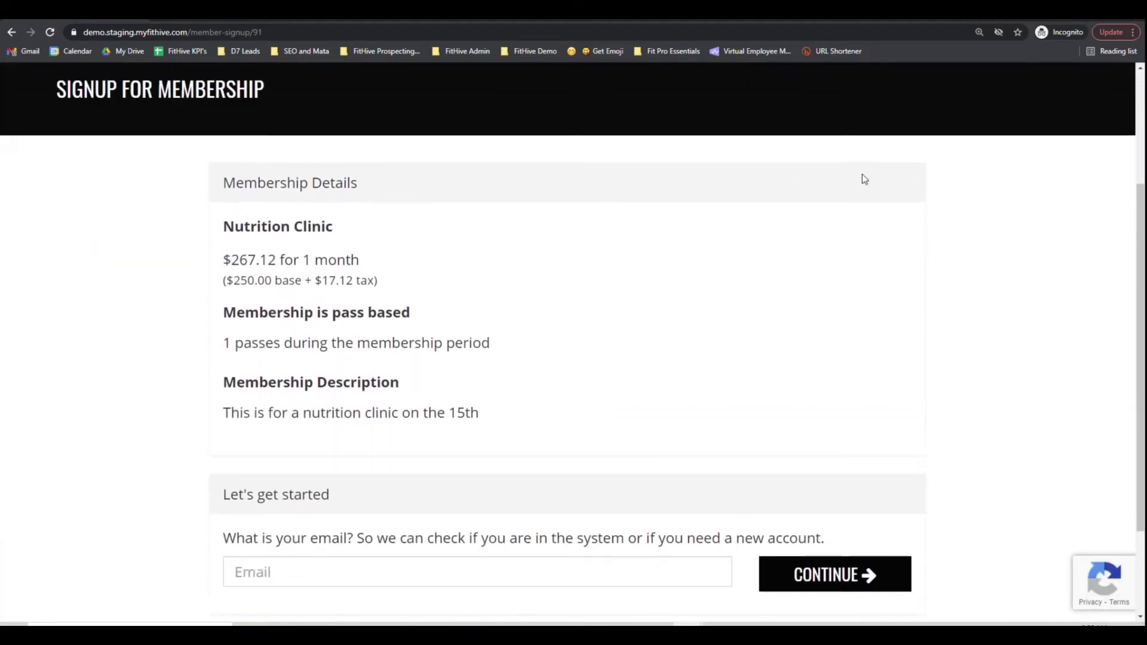
{"action": "left_click", "coordinate": [13, 32]}
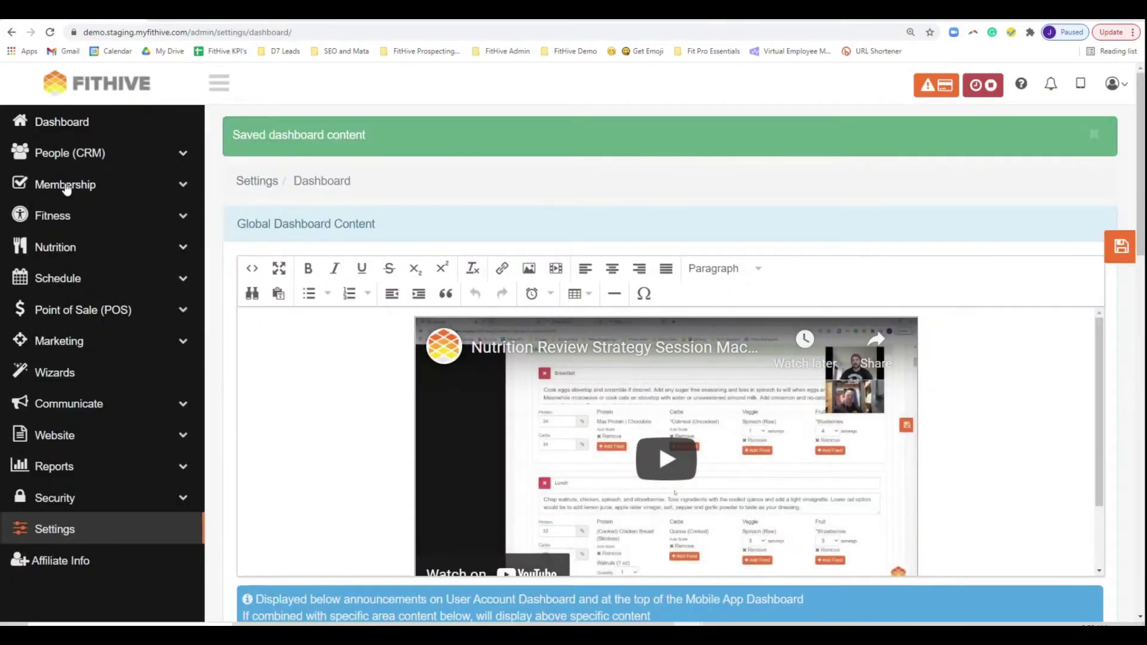
- Open the Nutrition Clinic membership type from page 2 of the membership types list
{"action": "left_click", "coordinate": [64, 186]}
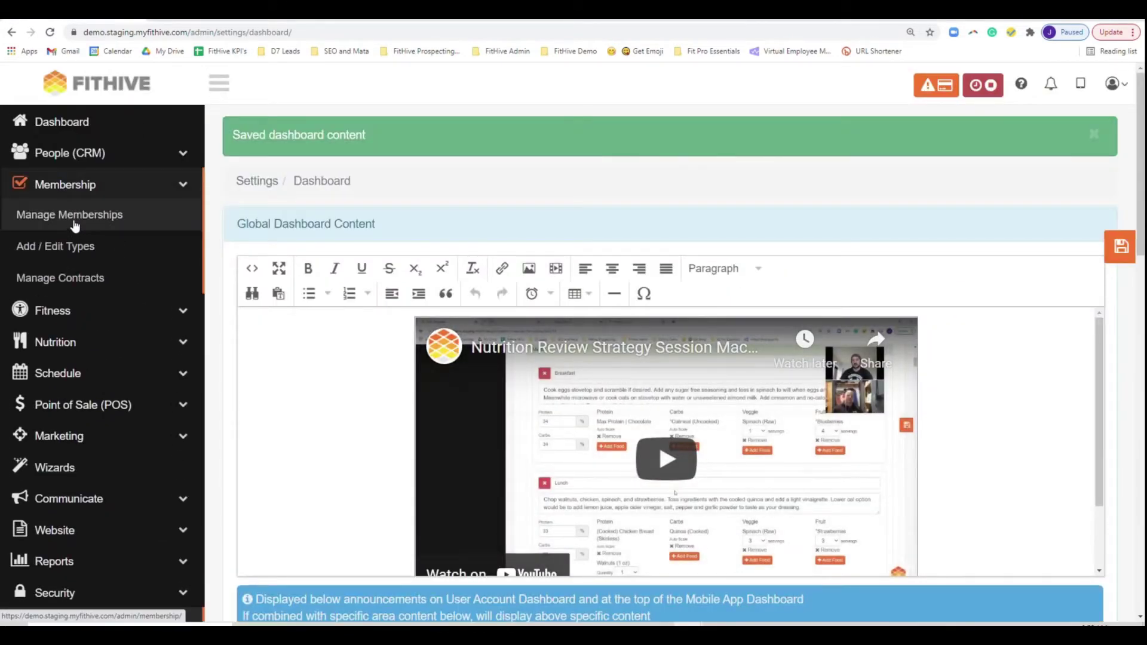
{"action": "left_click", "coordinate": [60, 250]}
{"action": "scroll", "coordinate": [382, 299], "scroll_direction": "down", "scroll_amount": 1}
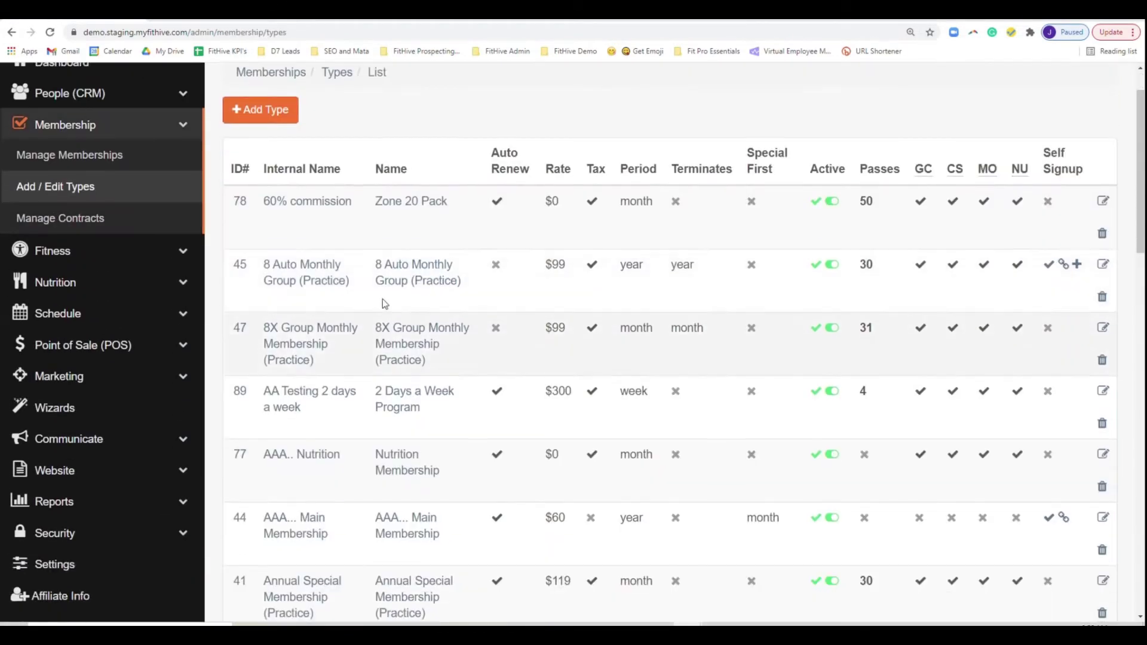
{"action": "scroll", "coordinate": [383, 298], "scroll_direction": "down", "scroll_amount": 20}
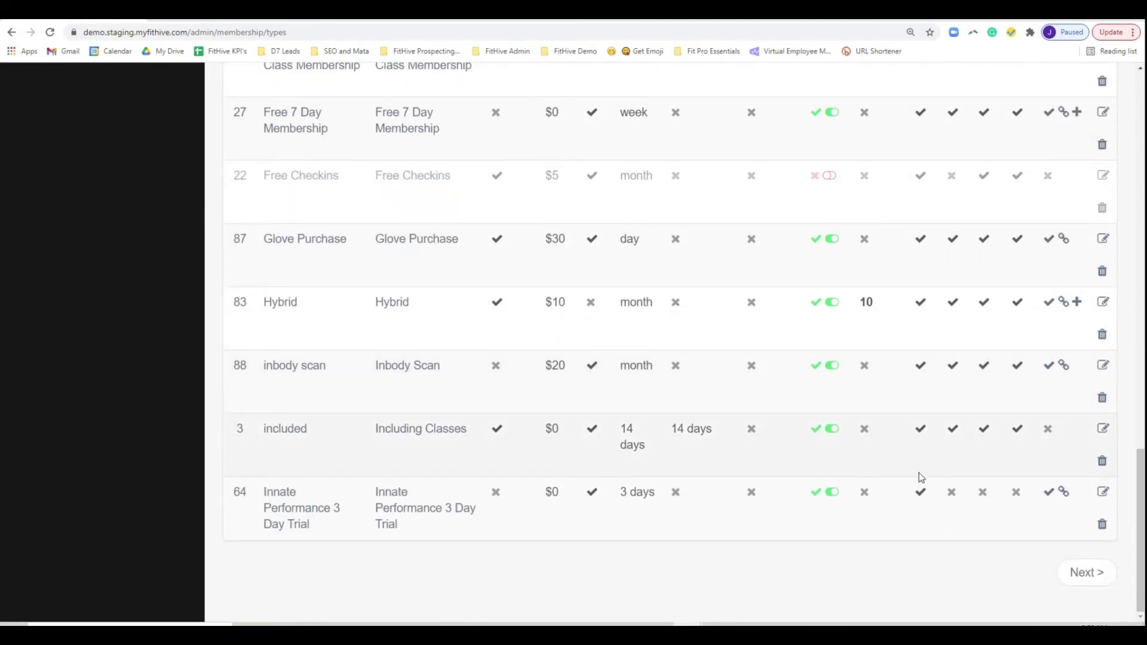
{"action": "left_click", "coordinate": [1087, 573]}
{"action": "scroll", "coordinate": [963, 497], "scroll_direction": "down", "scroll_amount": 3}
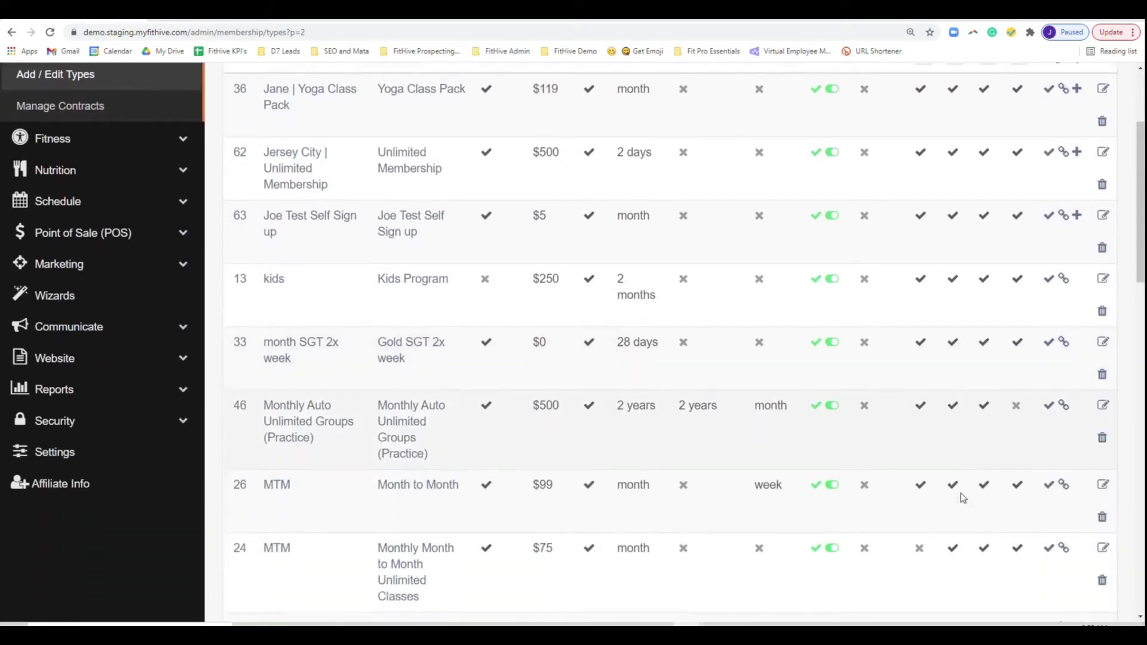
{"action": "scroll", "coordinate": [961, 495], "scroll_direction": "down", "scroll_amount": 6}
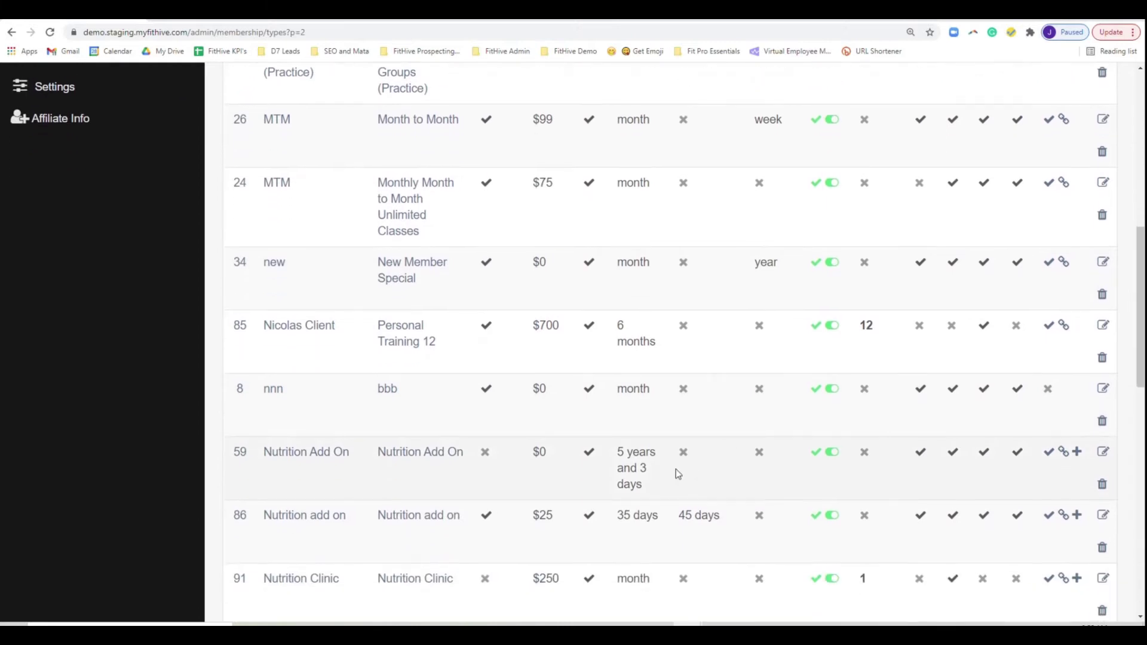
{"action": "scroll", "coordinate": [676, 468], "scroll_direction": "down", "scroll_amount": 2}
{"action": "left_click", "coordinate": [305, 462]}
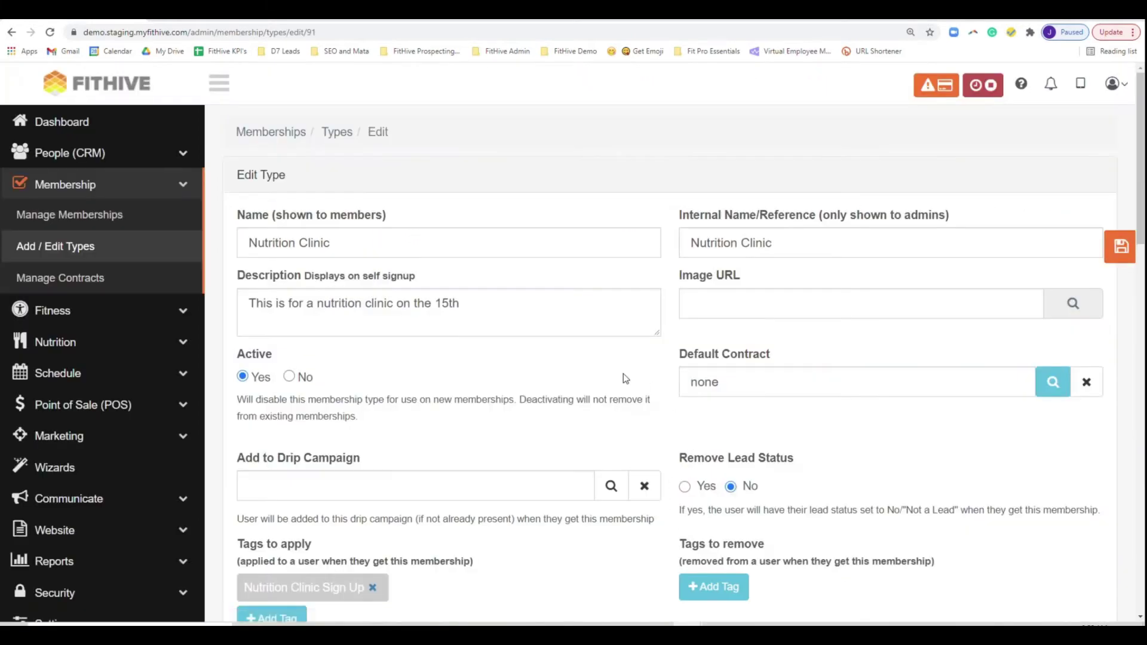
- Review the membership's description, names, tags, self-signup and auto-renew settings
{"action": "triple_click", "coordinate": [518, 310]}
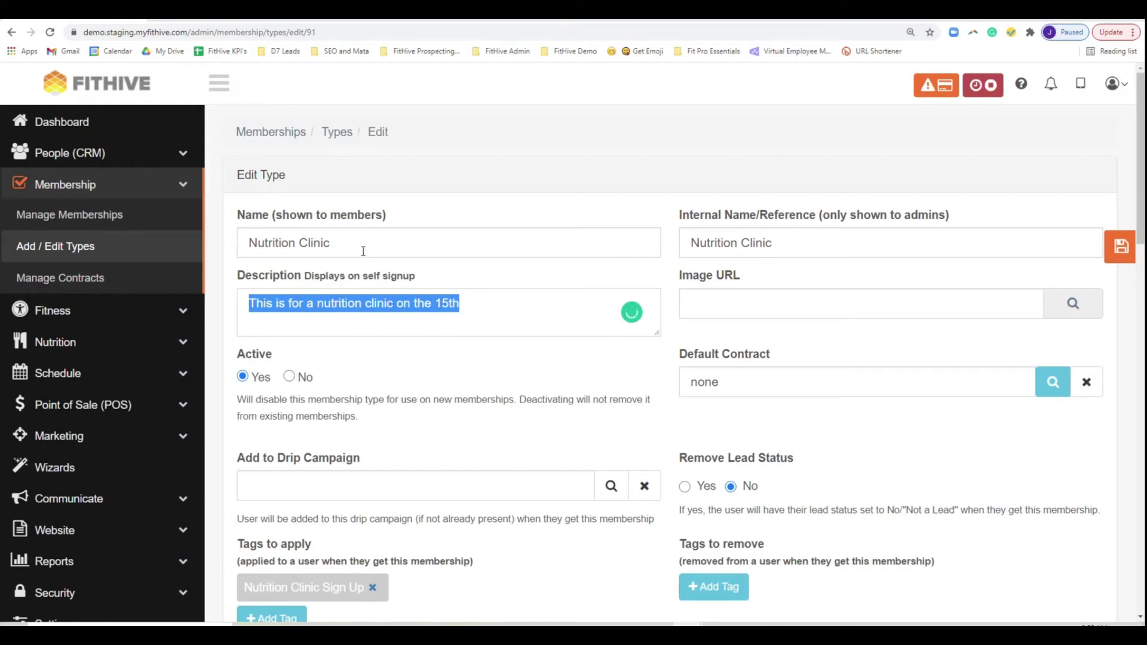
{"action": "left_click_drag", "start_coordinate": [363, 251], "coordinate": [242, 245]}
{"action": "left_click_drag", "start_coordinate": [774, 243], "coordinate": [687, 243]}
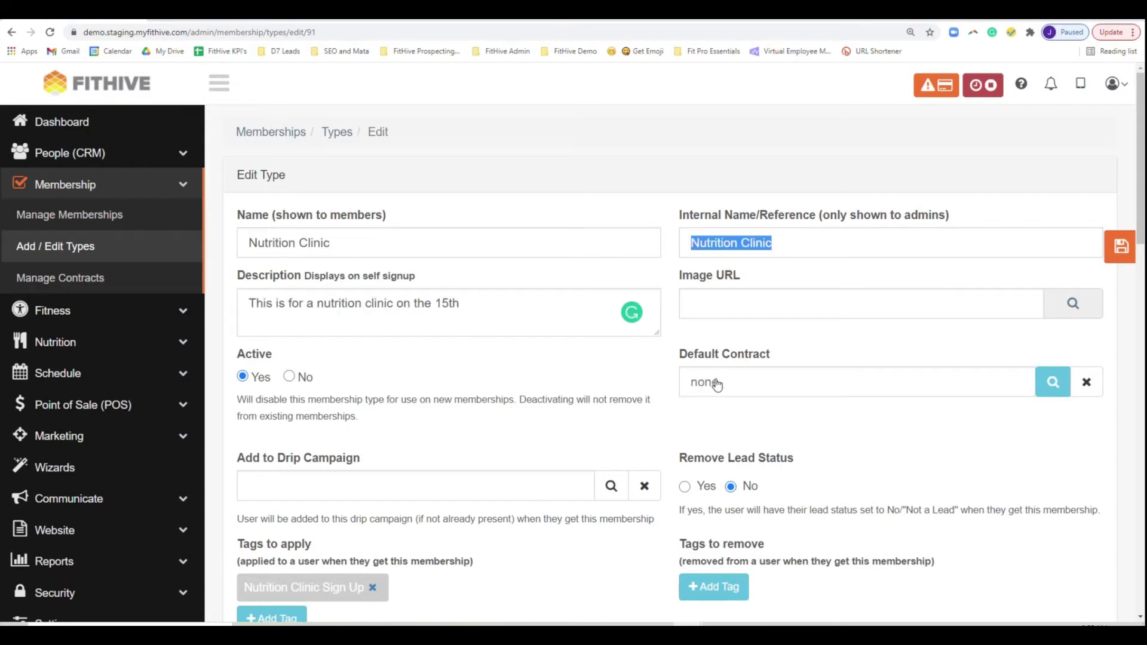
{"action": "scroll", "coordinate": [716, 383], "scroll_direction": "down", "scroll_amount": 4}
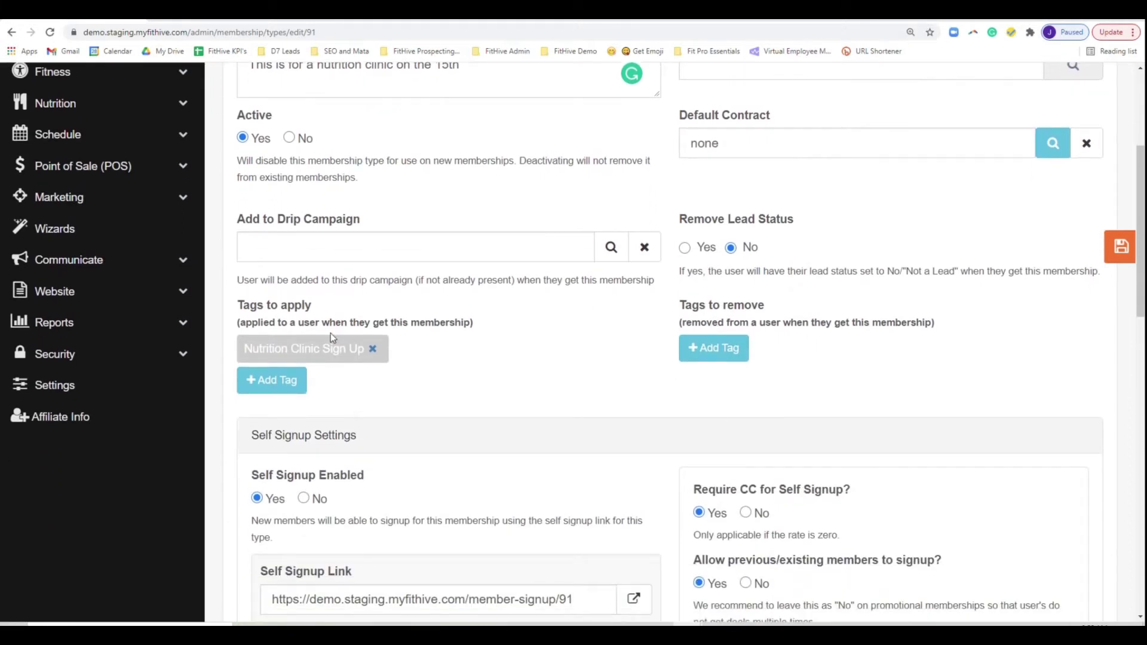
{"action": "left_click_drag", "start_coordinate": [312, 306], "coordinate": [239, 309]}
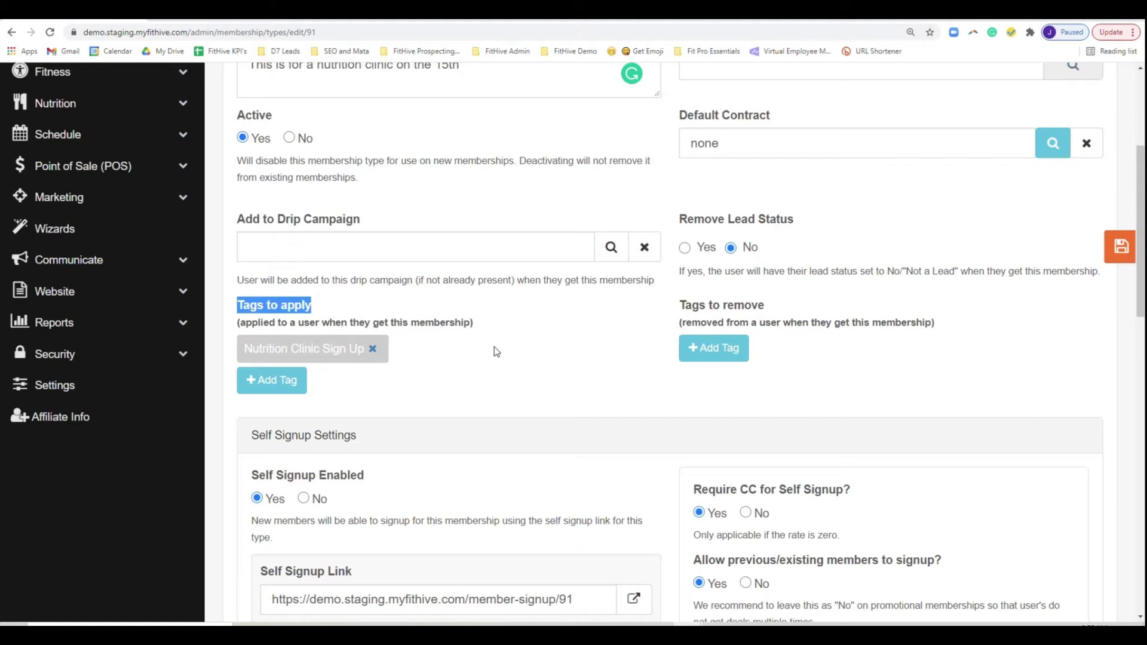
{"action": "scroll", "coordinate": [510, 360], "scroll_direction": "down", "scroll_amount": 4}
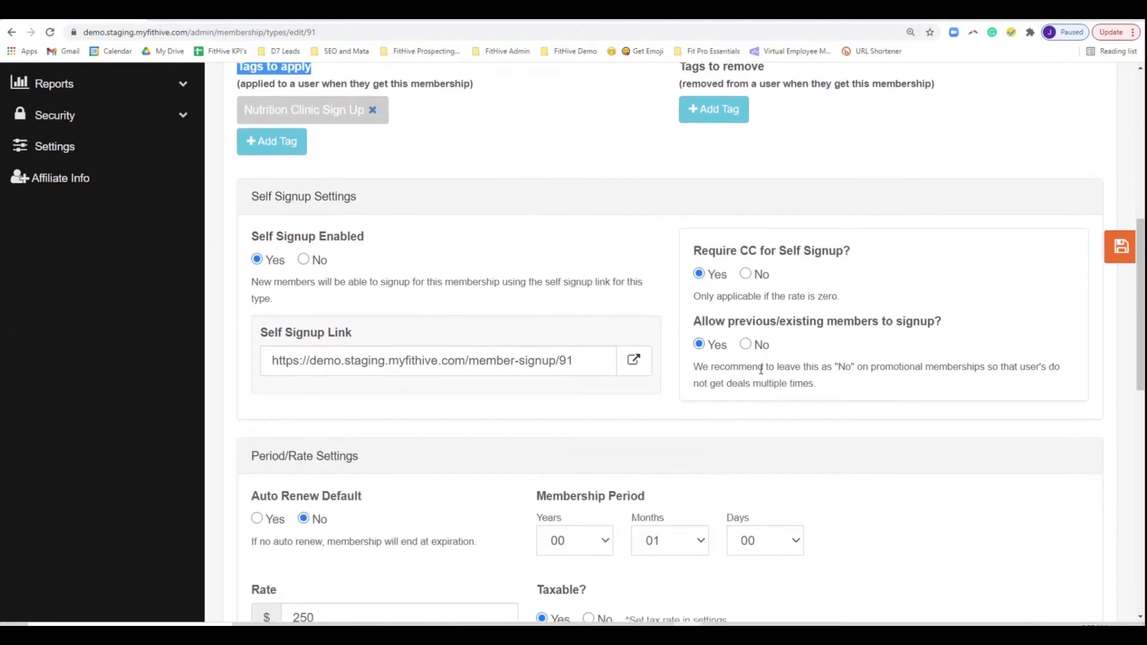
{"action": "left_click_drag", "start_coordinate": [867, 250], "coordinate": [697, 253]}
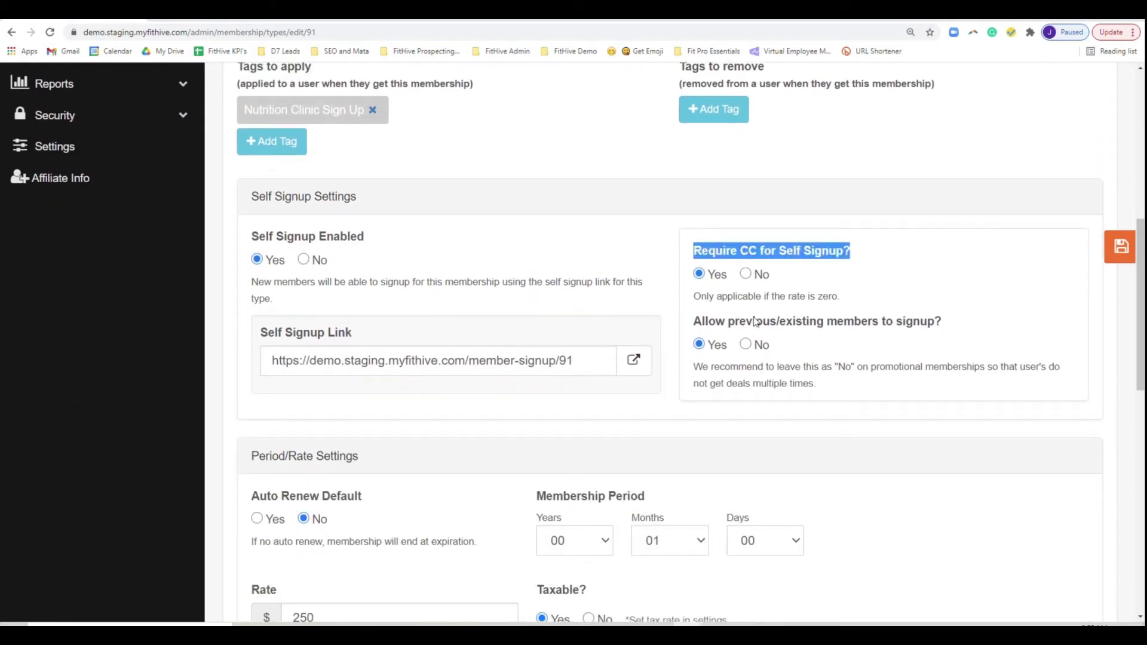
{"action": "left_click_drag", "start_coordinate": [944, 322], "coordinate": [698, 324]}
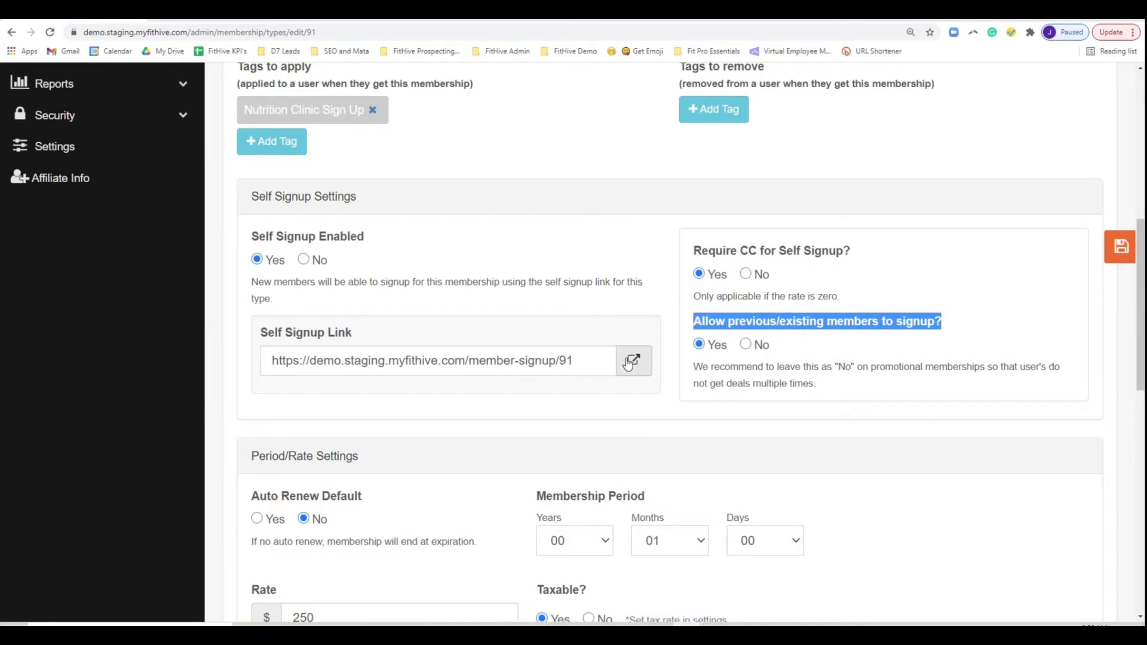
{"action": "scroll", "coordinate": [368, 395], "scroll_direction": "down", "scroll_amount": 2}
{"action": "left_click_drag", "start_coordinate": [362, 378], "coordinate": [231, 381]}
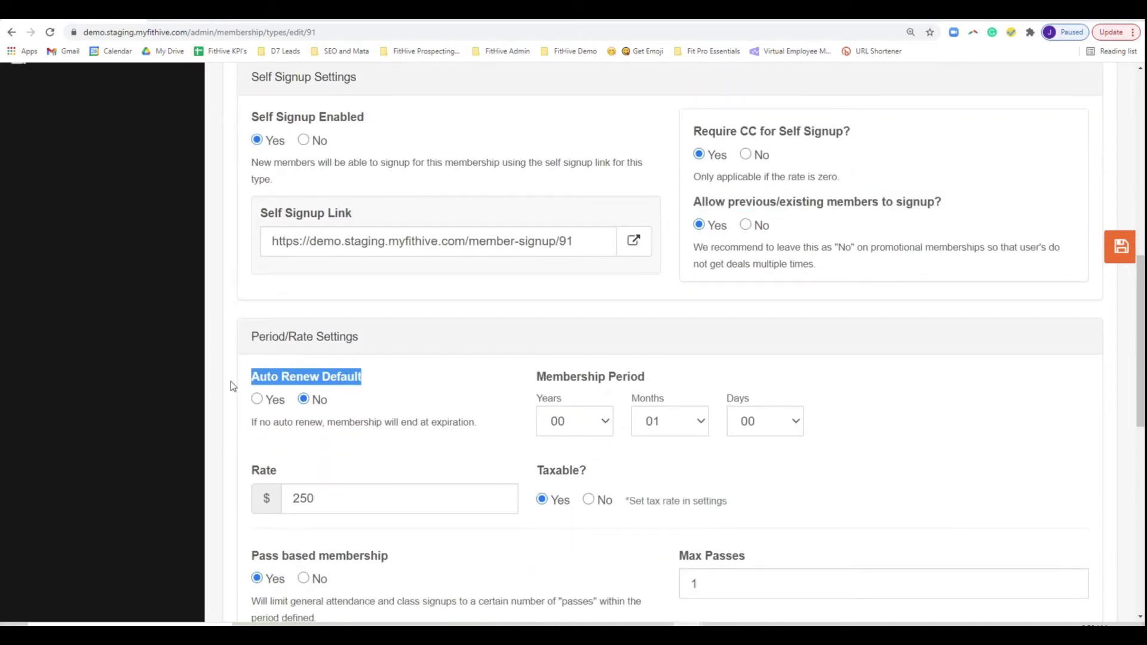
{"action": "scroll", "coordinate": [328, 440], "scroll_direction": "down", "scroll_amount": 2}
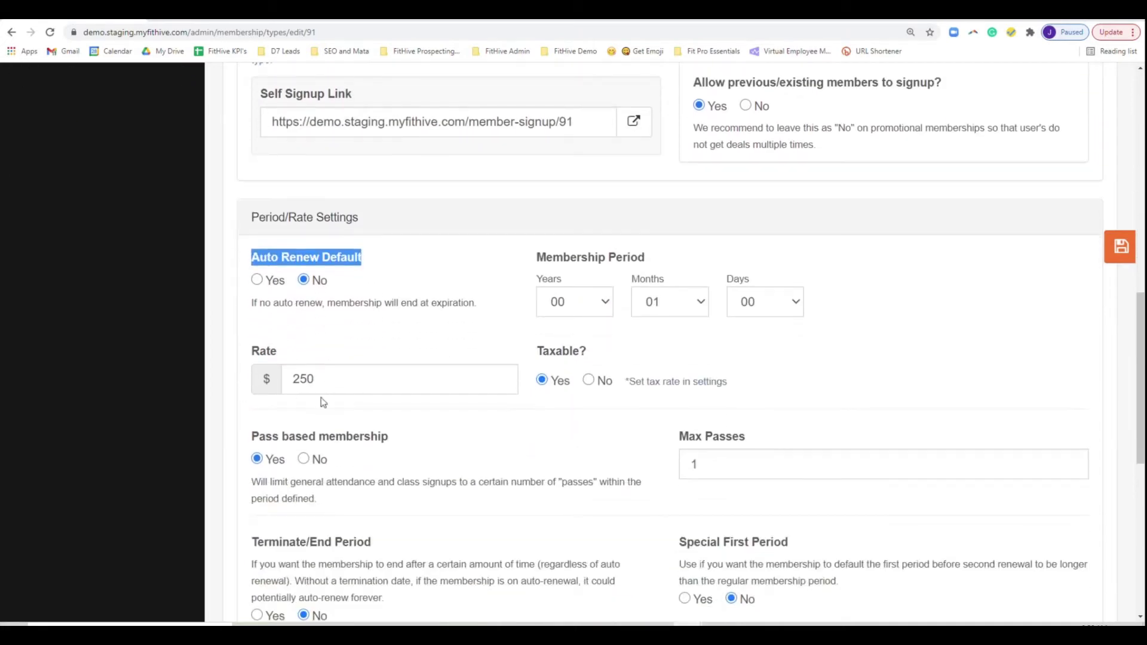
{"action": "left_click_drag", "start_coordinate": [652, 254], "coordinate": [526, 254]}
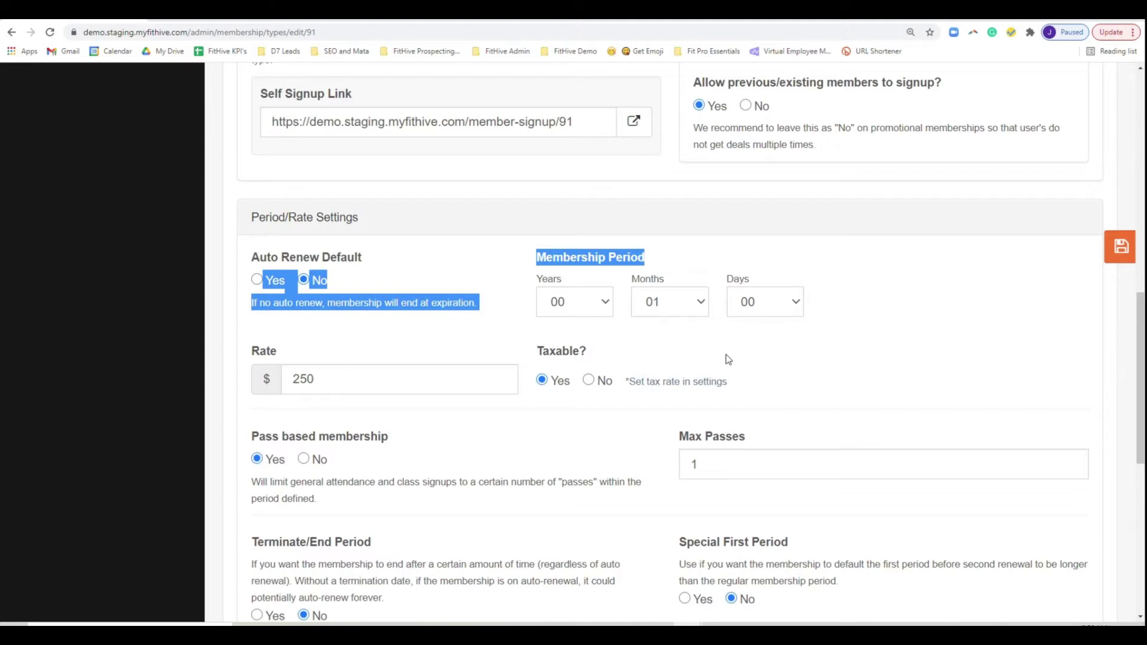
- Review the class schedule, mobility and nutrition access settings
{"action": "scroll", "coordinate": [726, 359], "scroll_direction": "down", "scroll_amount": 4}
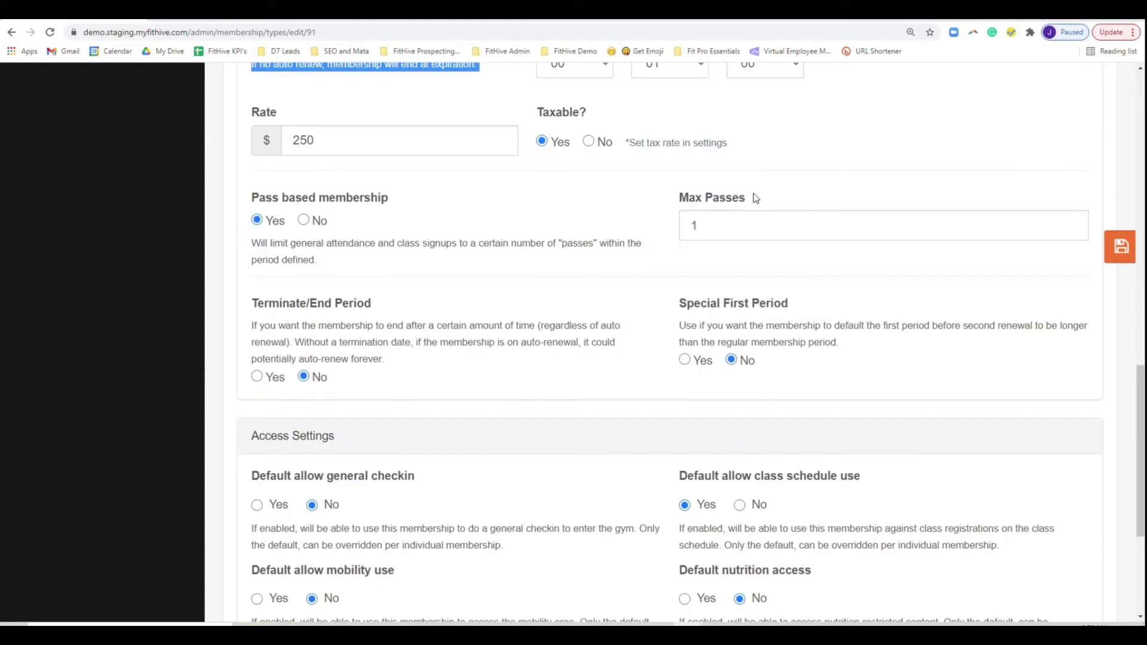
{"action": "left_click_drag", "start_coordinate": [754, 196], "coordinate": [672, 198]}
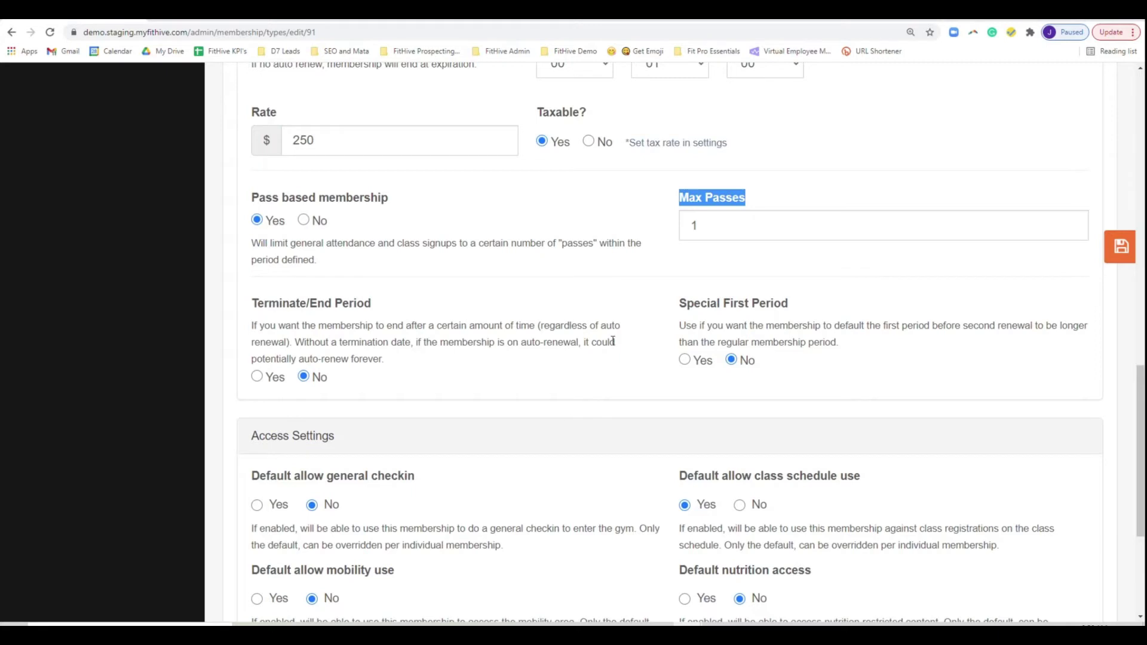
{"action": "scroll", "coordinate": [637, 440], "scroll_direction": "down", "scroll_amount": 1}
{"action": "scroll", "coordinate": [659, 441], "scroll_direction": "down", "scroll_amount": 3}
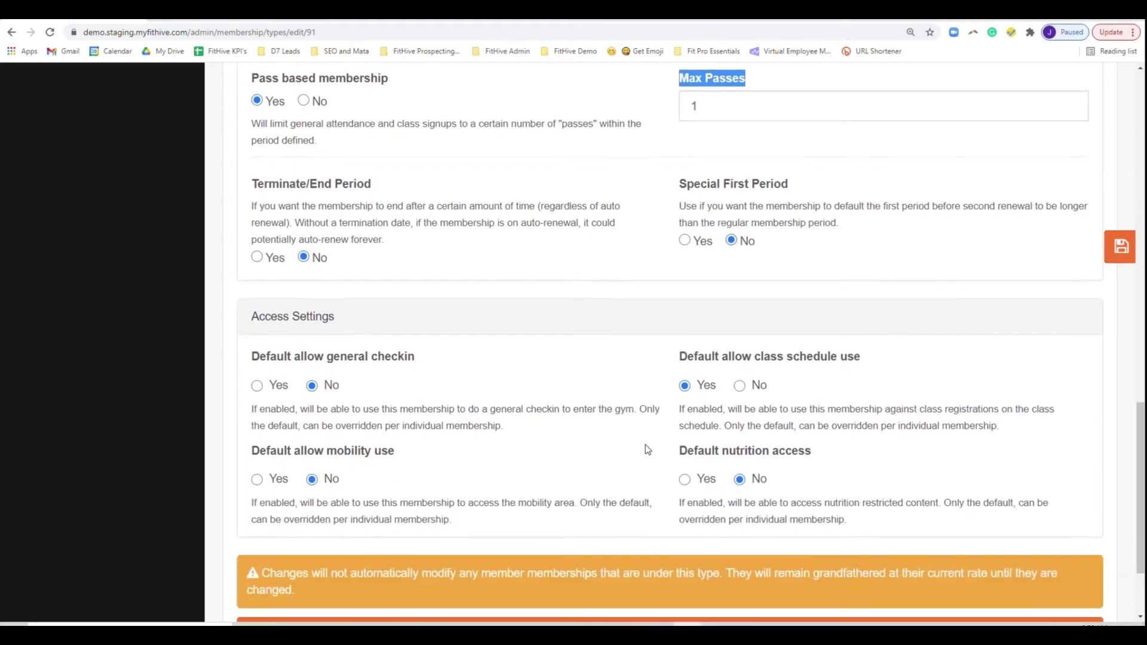
{"action": "left_click_drag", "start_coordinate": [868, 238], "coordinate": [257, 266]}
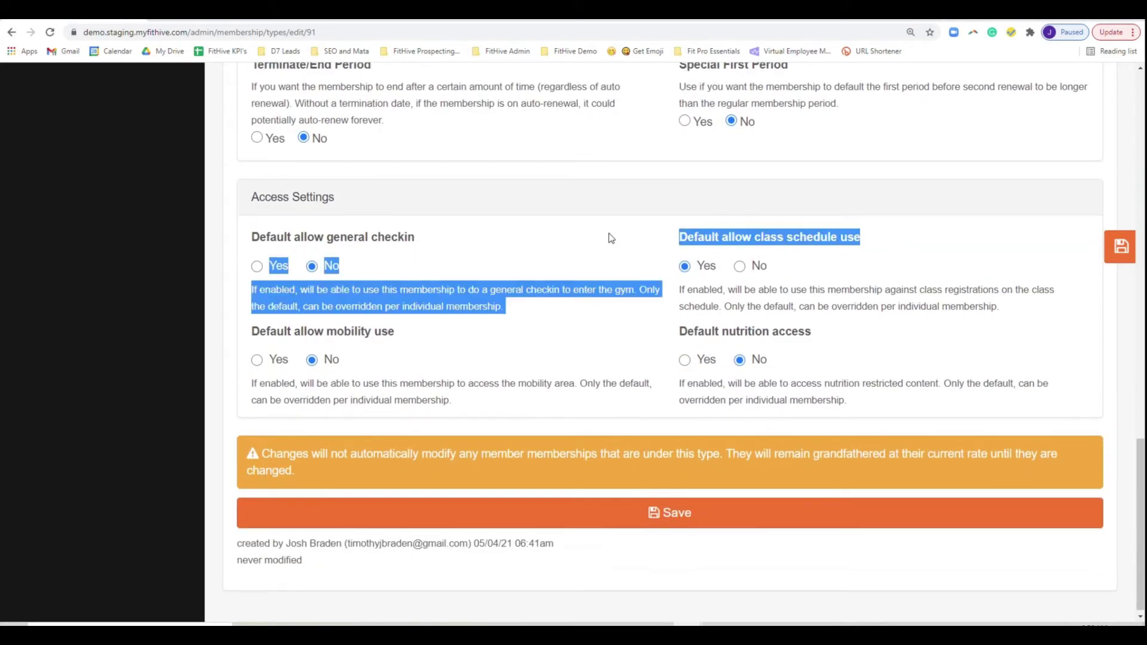
{"action": "left_click_drag", "start_coordinate": [672, 238], "coordinate": [863, 244]}
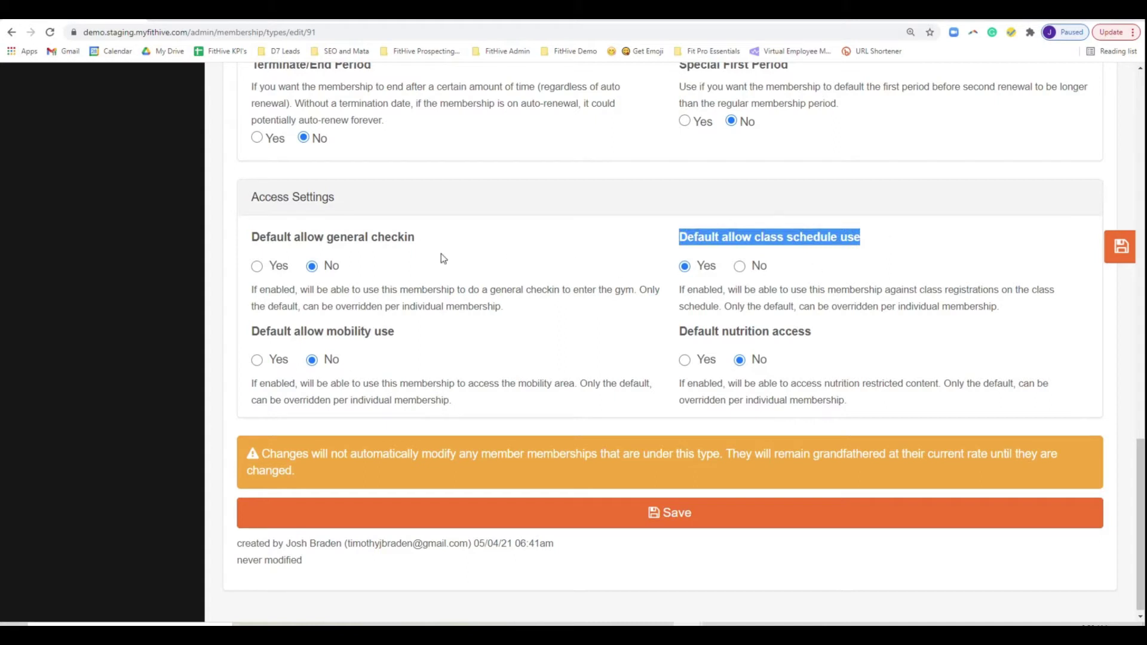
{"action": "triple_click", "coordinate": [366, 236]}
{"action": "triple_click", "coordinate": [374, 333]}
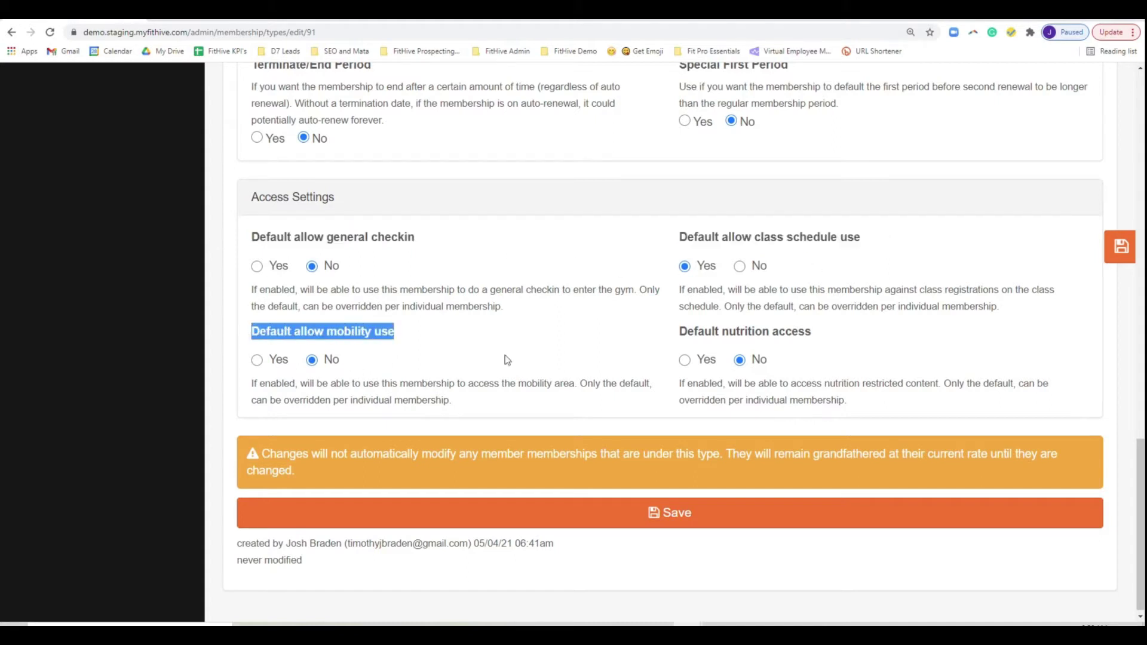
{"action": "left_click_drag", "start_coordinate": [819, 337], "coordinate": [640, 332]}
{"action": "left_click", "coordinate": [657, 377]}
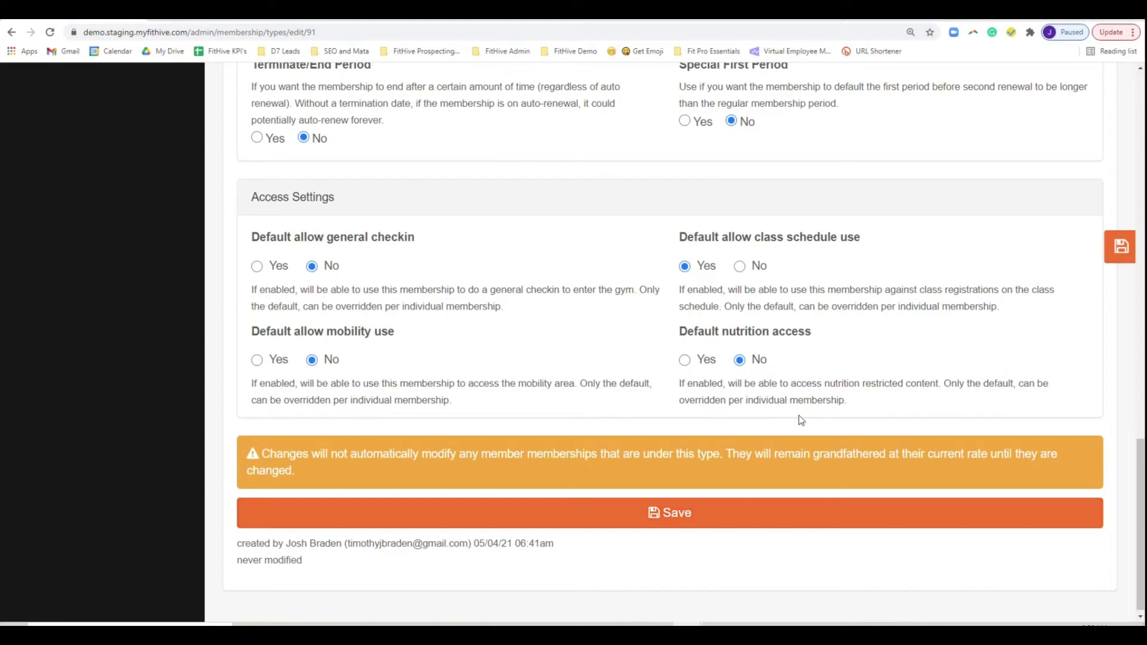
{"action": "scroll", "coordinate": [642, 420], "scroll_direction": "up", "scroll_amount": 9}
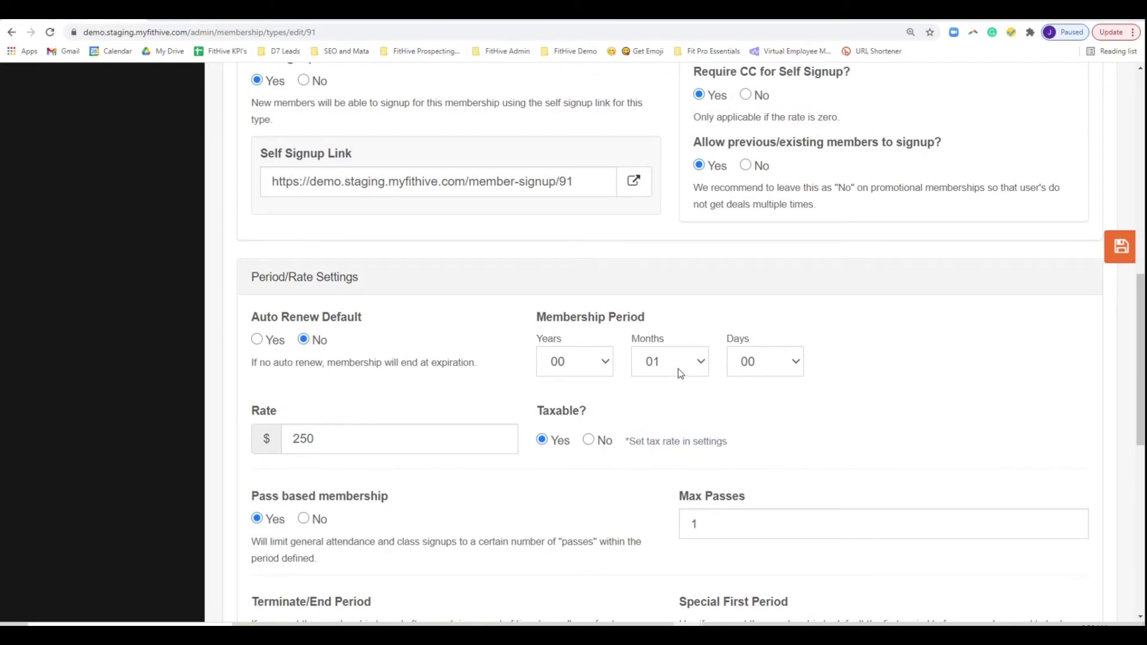
- Change the membership period to 00 months and 12 days and save
{"action": "left_click", "coordinate": [676, 369]}
{"action": "left_click", "coordinate": [667, 39]}
{"action": "left_click", "coordinate": [789, 373]}
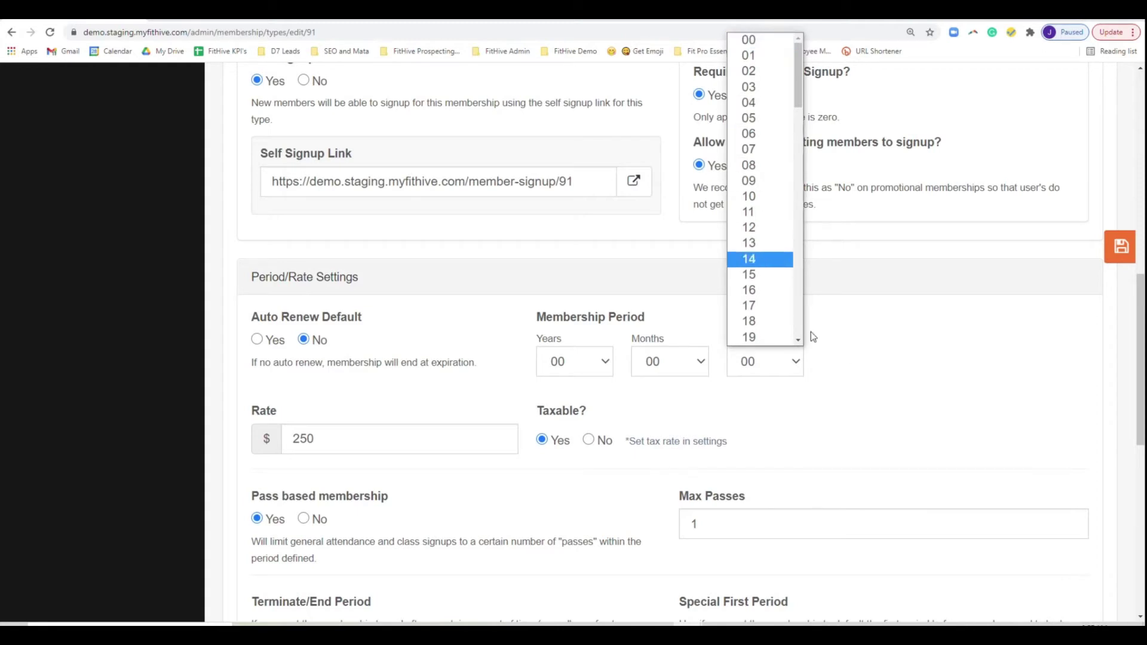
{"action": "left_click", "coordinate": [752, 229]}
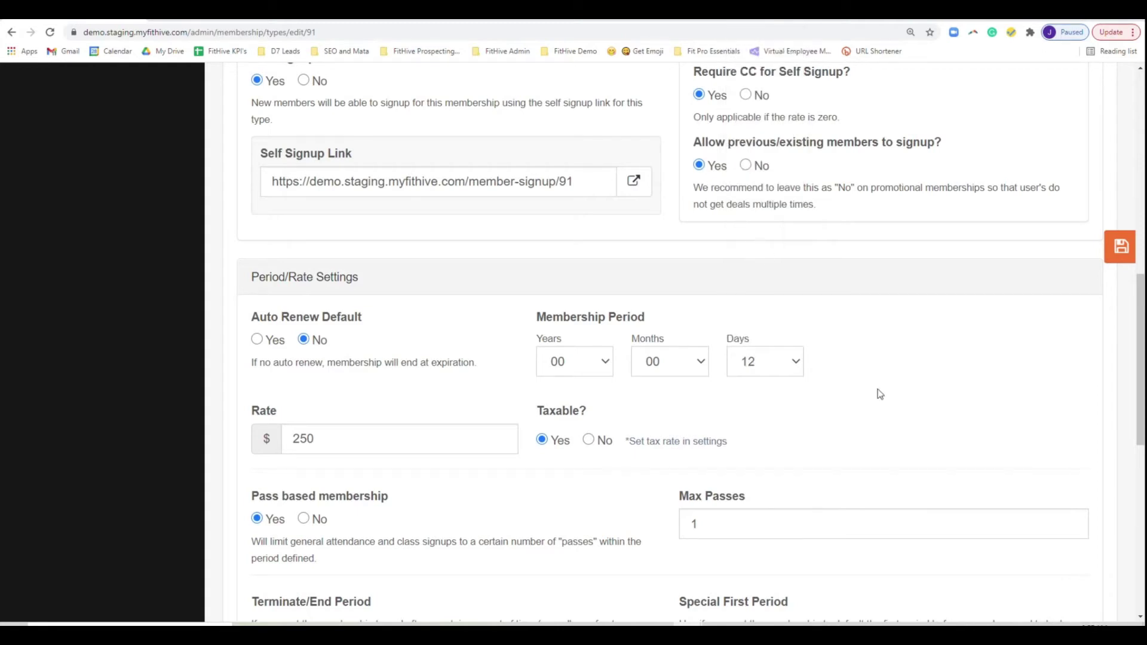
{"action": "left_click", "coordinate": [1132, 250]}
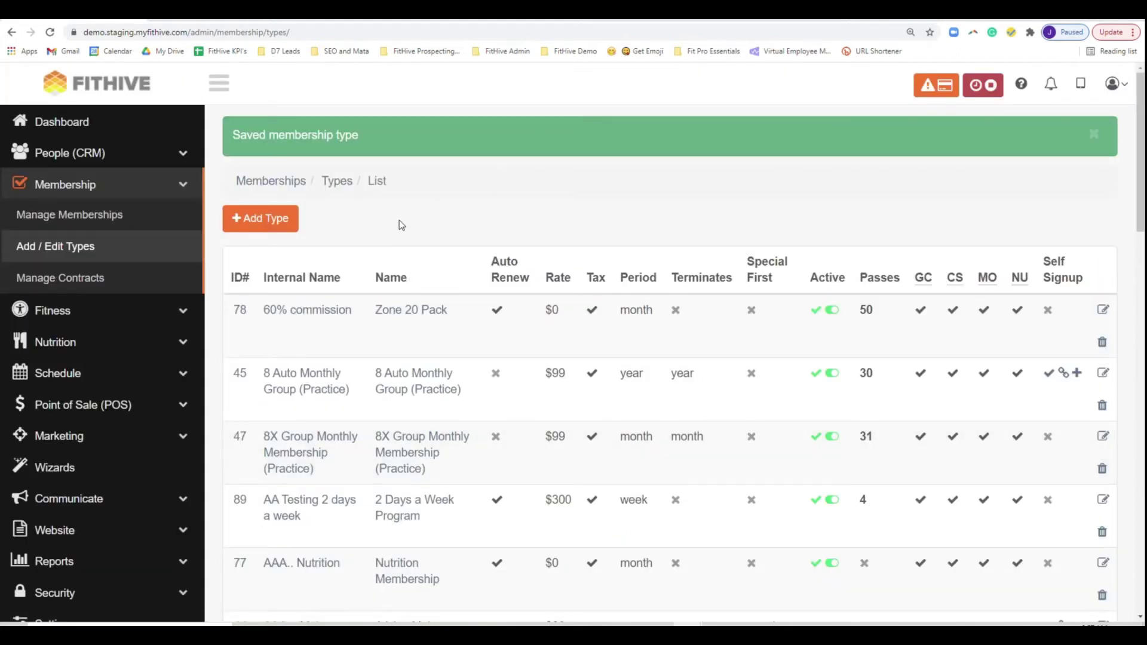
- Reopen the Nutrition Clinic membership type from page 2 of the types list
{"action": "scroll", "coordinate": [470, 364], "scroll_direction": "down", "scroll_amount": 9}
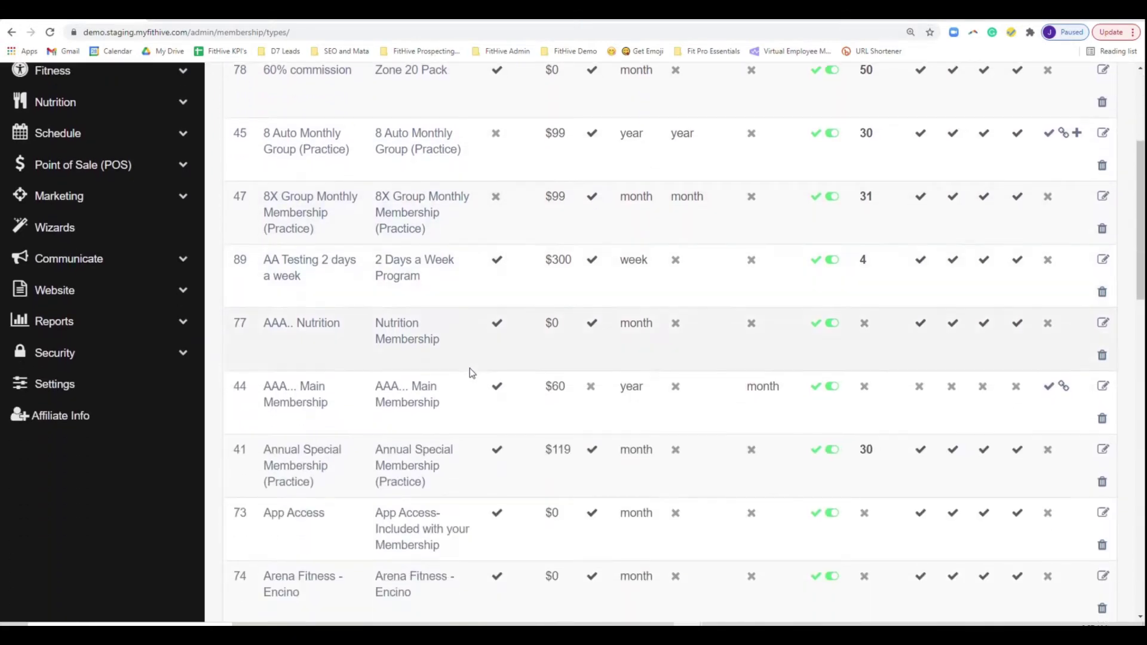
{"action": "scroll", "coordinate": [483, 367], "scroll_direction": "down", "scroll_amount": 3}
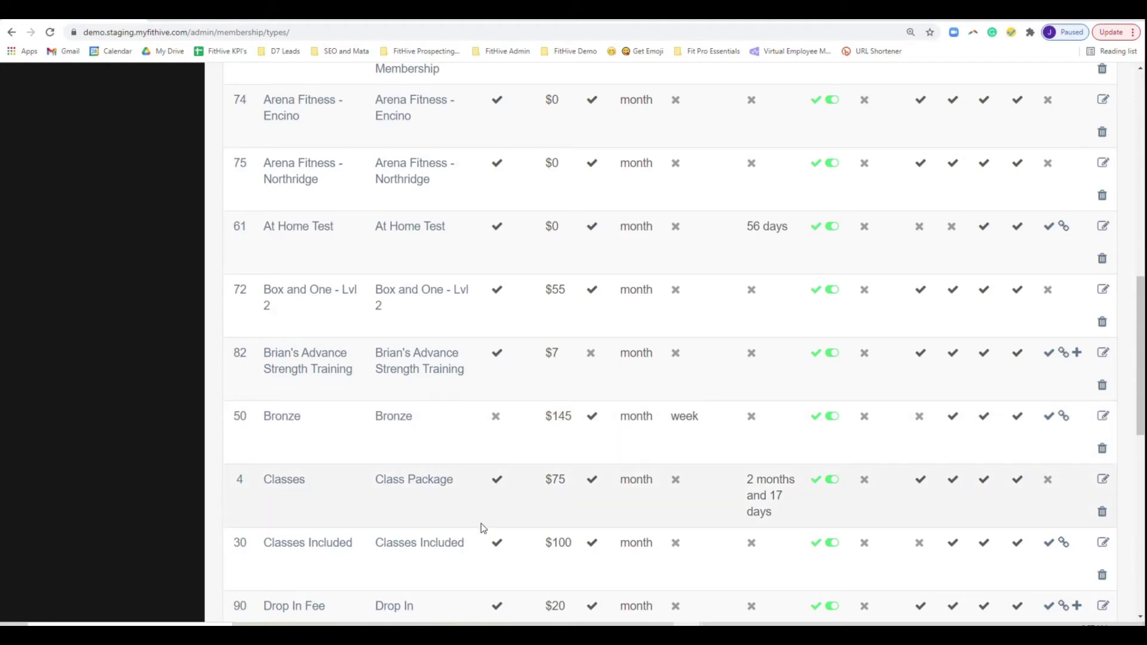
{"action": "scroll", "coordinate": [481, 523], "scroll_direction": "up", "scroll_amount": 9}
{"action": "scroll", "coordinate": [500, 338], "scroll_direction": "down", "scroll_amount": 3}
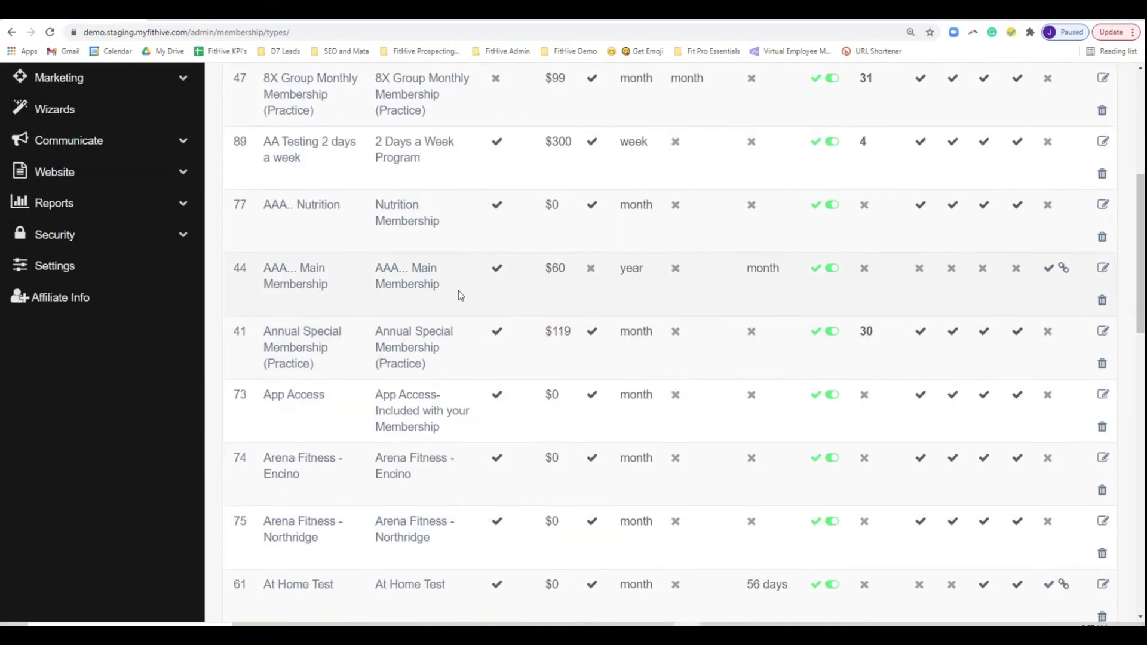
{"action": "scroll", "coordinate": [458, 291], "scroll_direction": "down", "scroll_amount": 16}
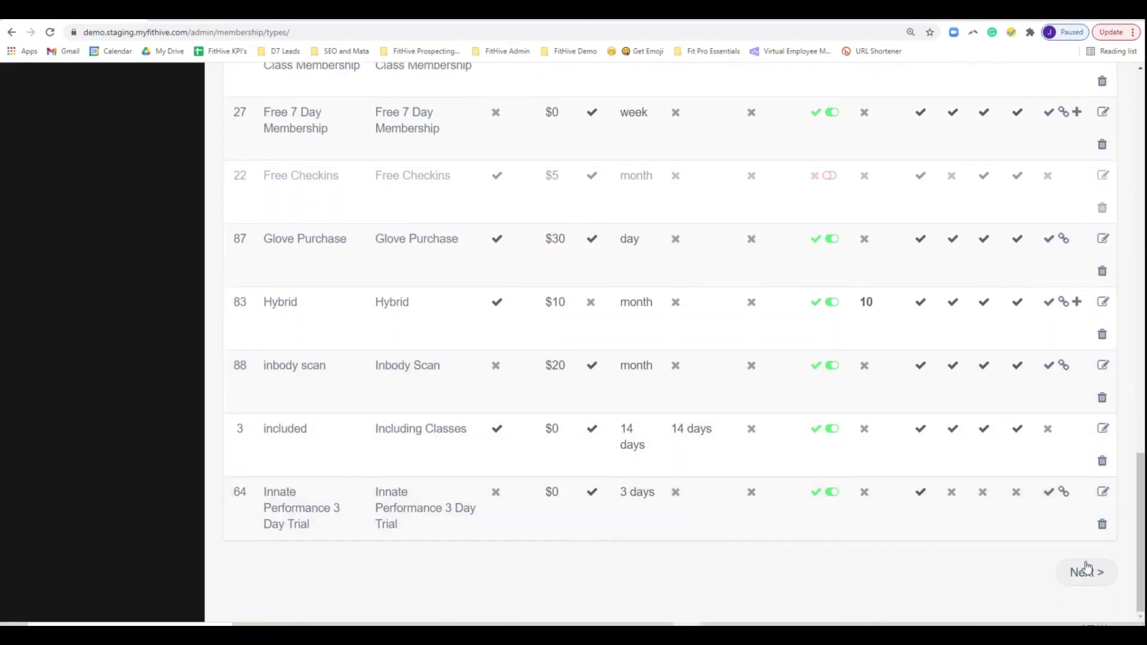
{"action": "left_click", "coordinate": [1086, 572]}
{"action": "scroll", "coordinate": [329, 459], "scroll_direction": "down", "scroll_amount": 10}
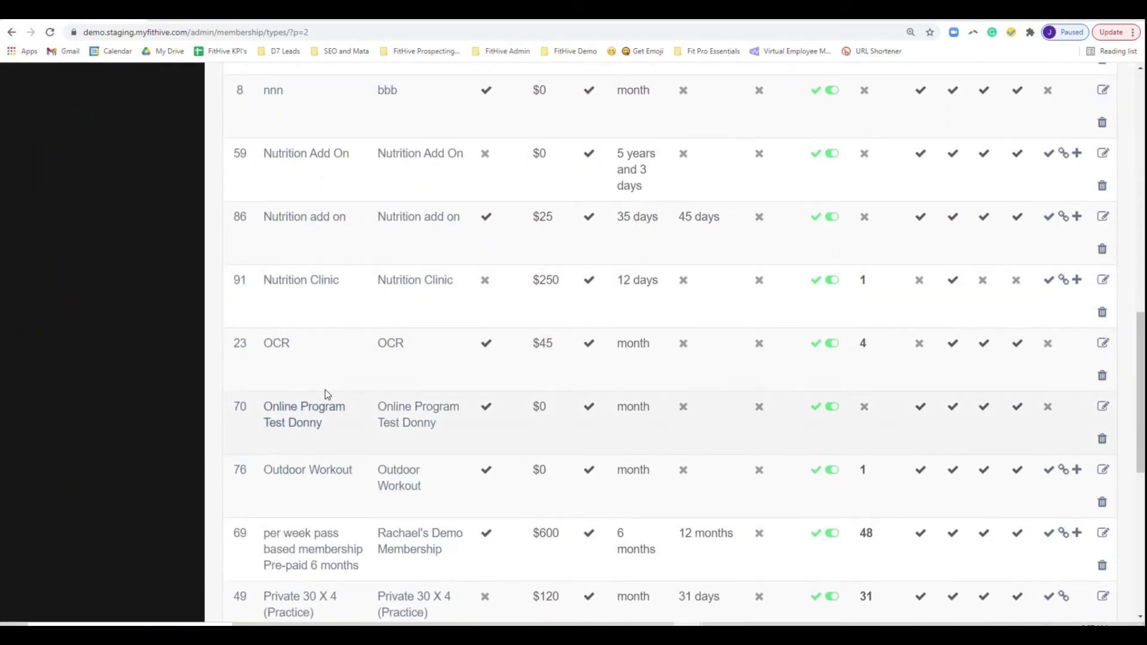
{"action": "left_click", "coordinate": [320, 280]}
- Confirm the self-signup page shows $267.12 for 12 days, then return to the edit form
{"action": "scroll", "coordinate": [436, 504], "scroll_direction": "down", "scroll_amount": 6}
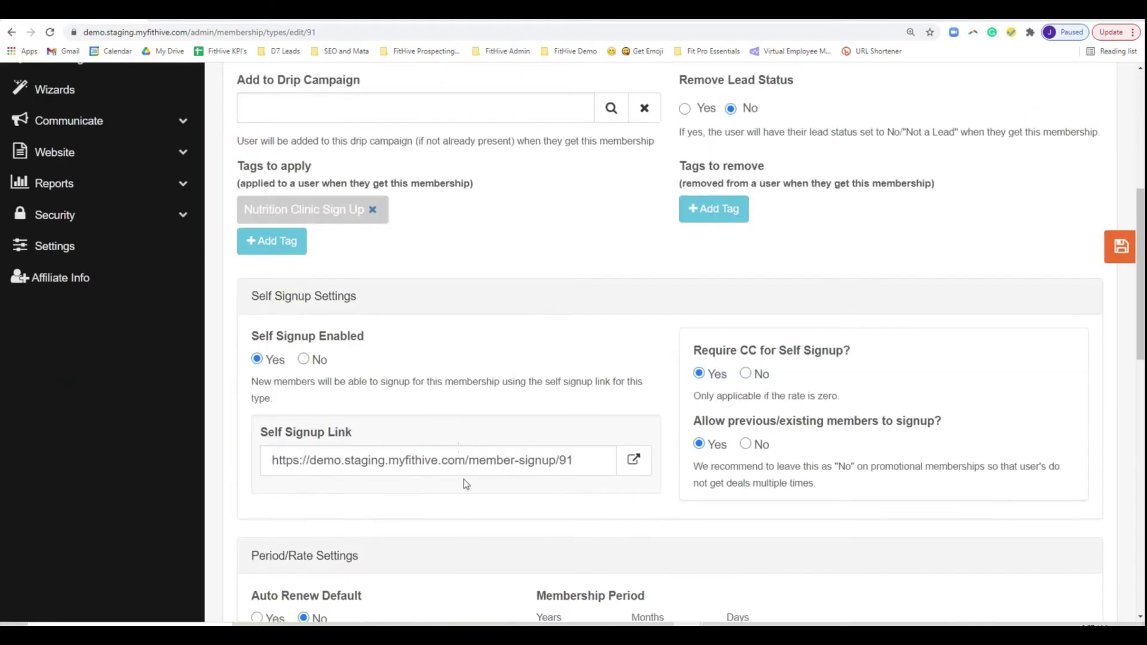
{"action": "scroll", "coordinate": [464, 479], "scroll_direction": "down", "scroll_amount": 2}
{"action": "left_click_drag", "start_coordinate": [575, 361], "coordinate": [230, 356]}
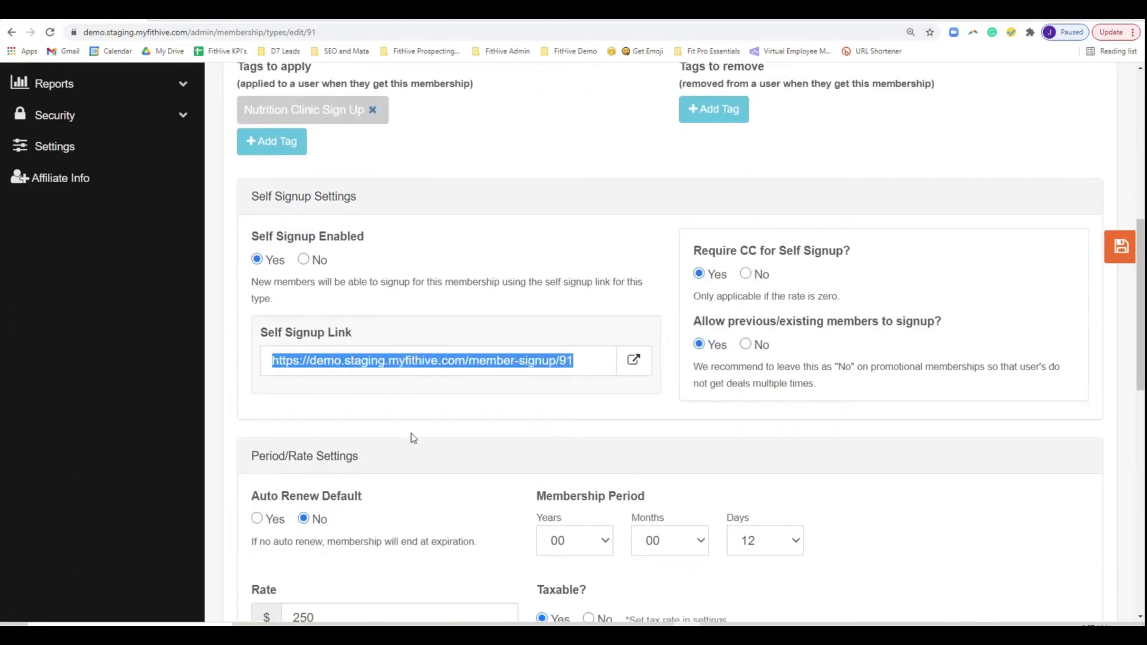
{"action": "left_click", "coordinate": [634, 359]}
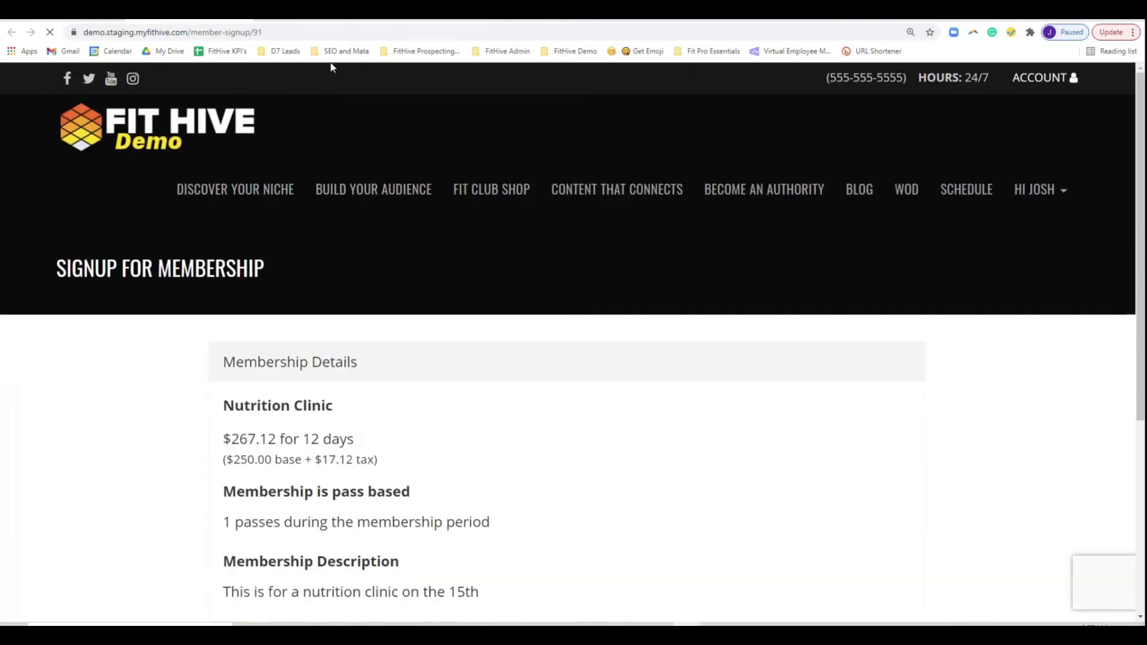
{"action": "left_click", "coordinate": [295, 32]}
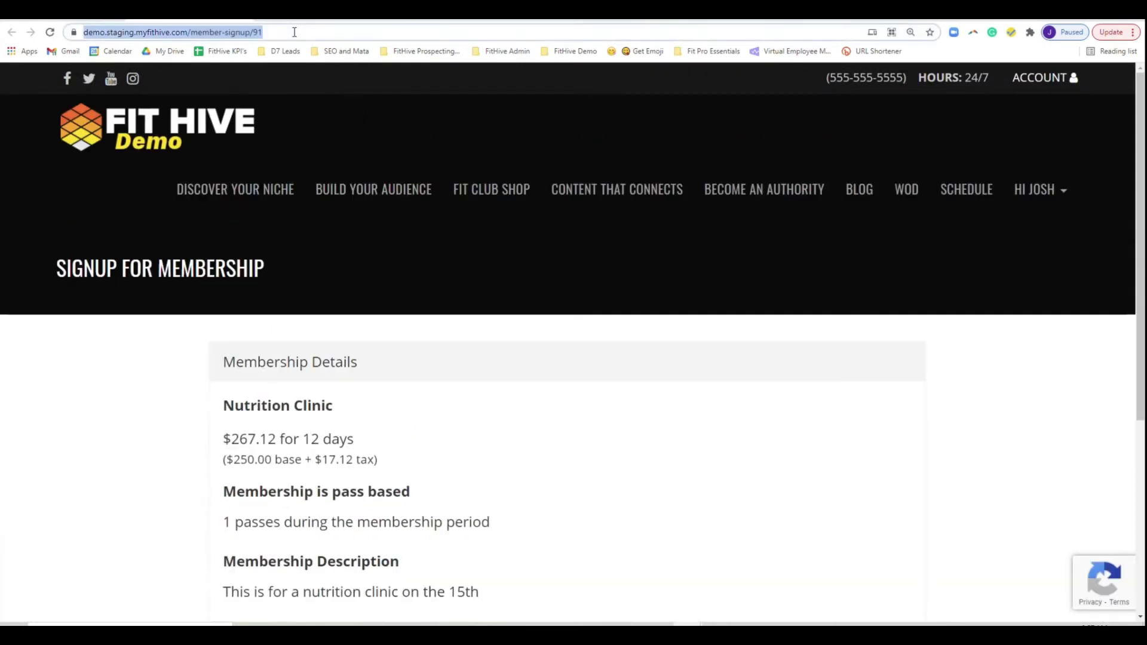
{"action": "left_click", "coordinate": [242, 17]}
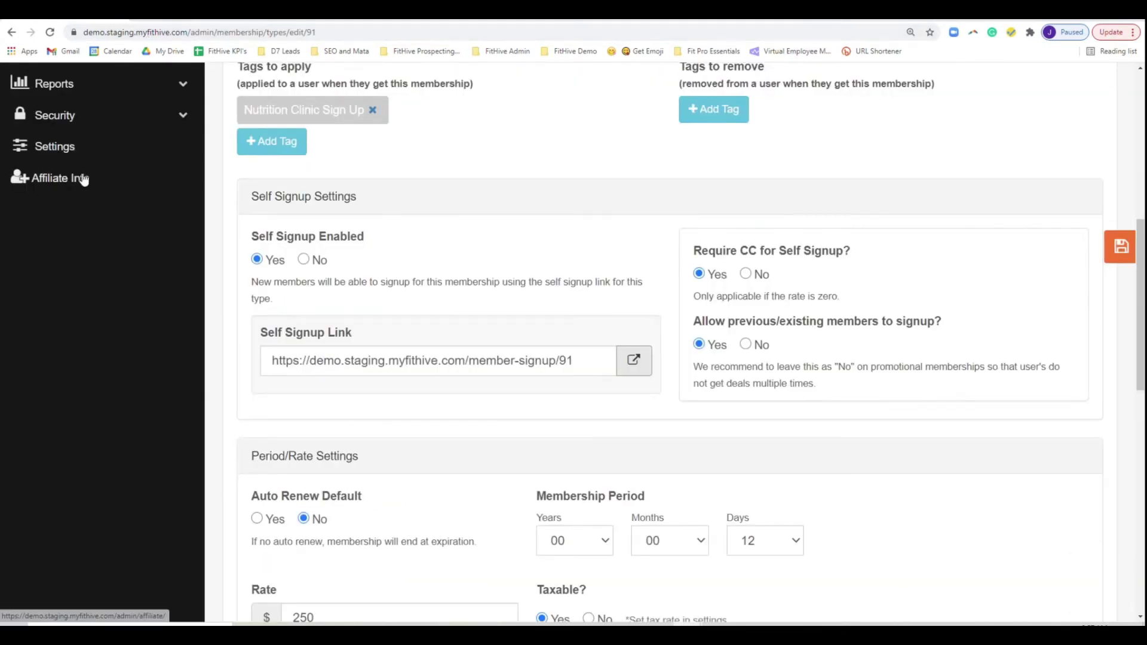
{"action": "scroll", "coordinate": [74, 192], "scroll_direction": "up", "scroll_amount": 3}
{"action": "left_click", "coordinate": [63, 177]}
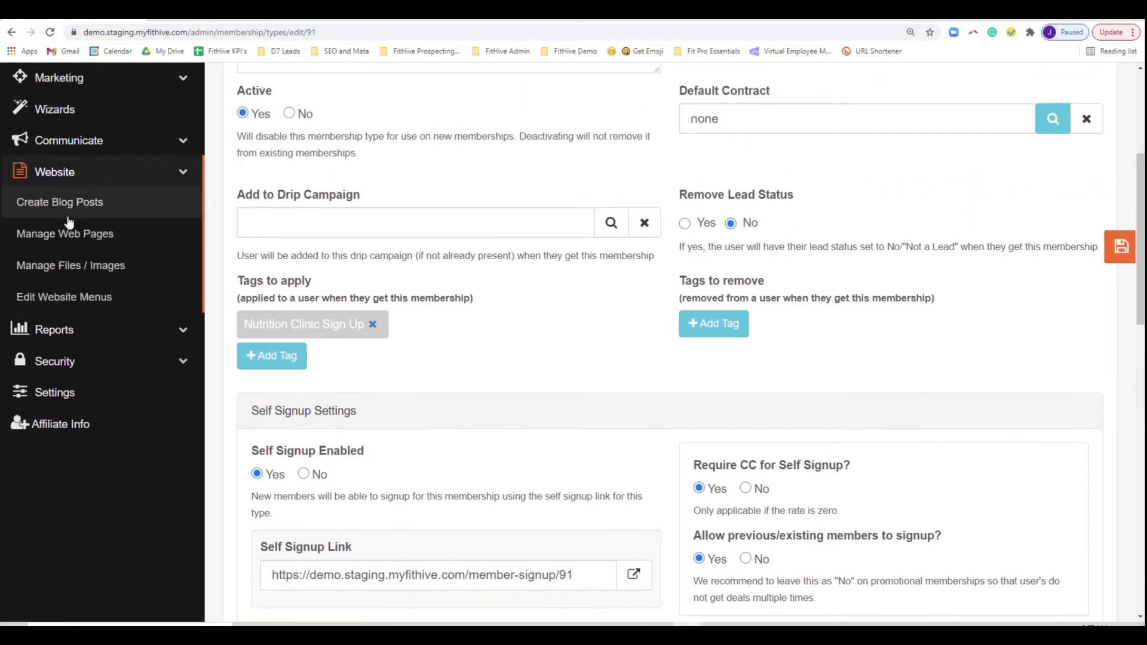
- Search website pages for 'login' and open the Login page in the page editor
{"action": "left_click", "coordinate": [72, 232]}
{"action": "left_click", "coordinate": [375, 172]}
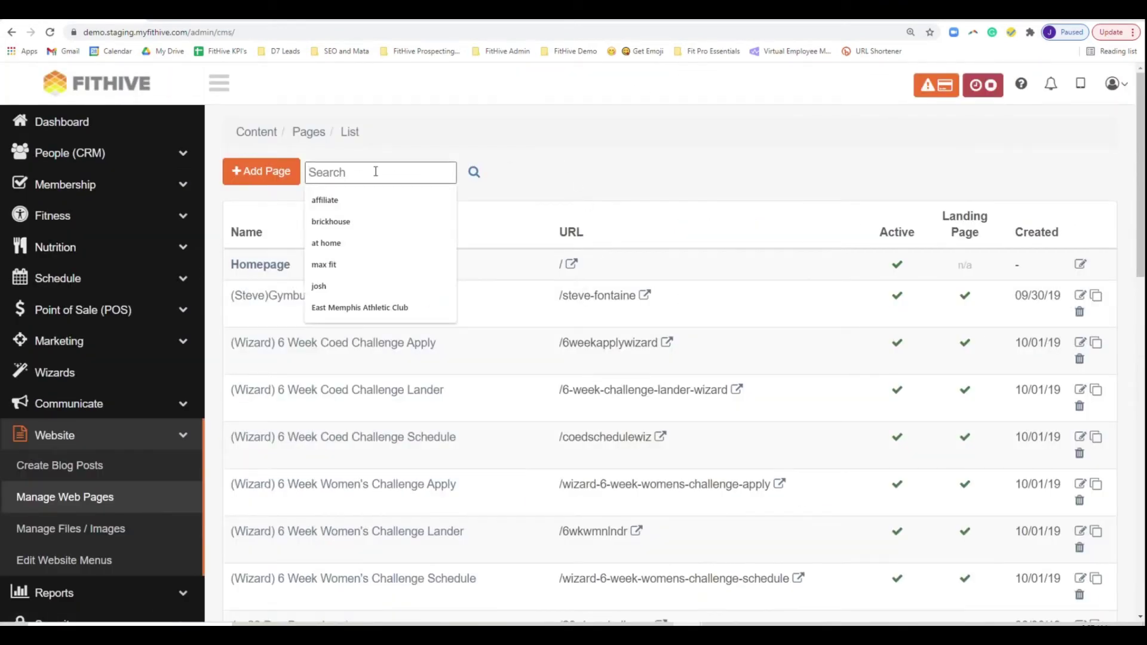
{"action": "type", "text": "login"}
{"action": "key", "text": "Return"}
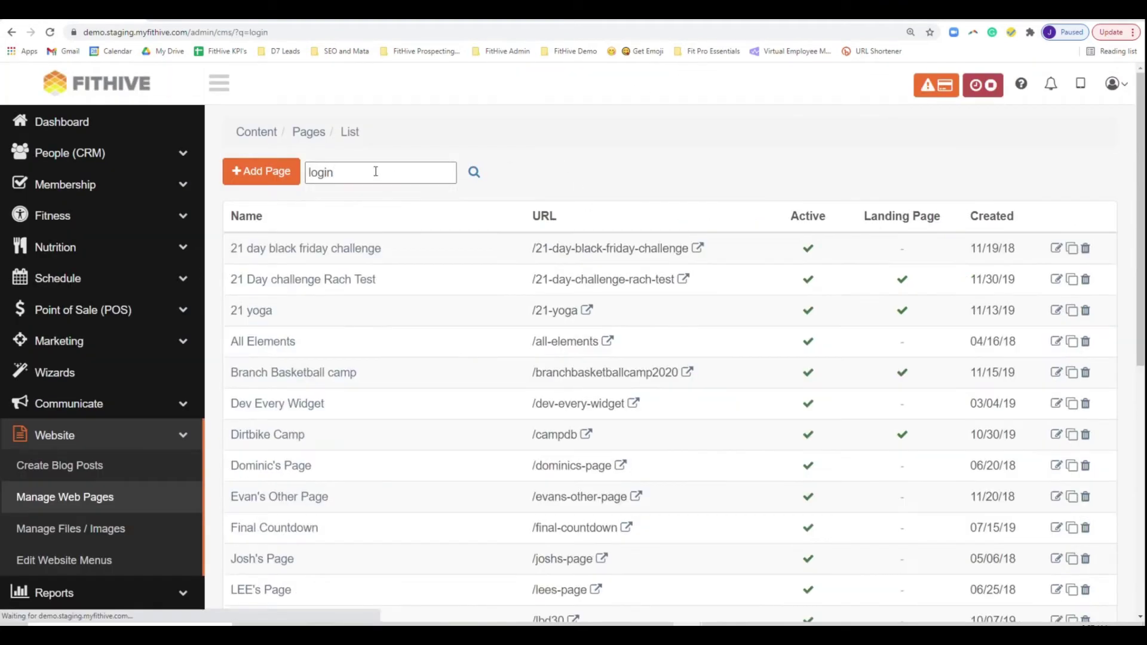
{"action": "scroll", "coordinate": [387, 289], "scroll_direction": "down", "scroll_amount": 5}
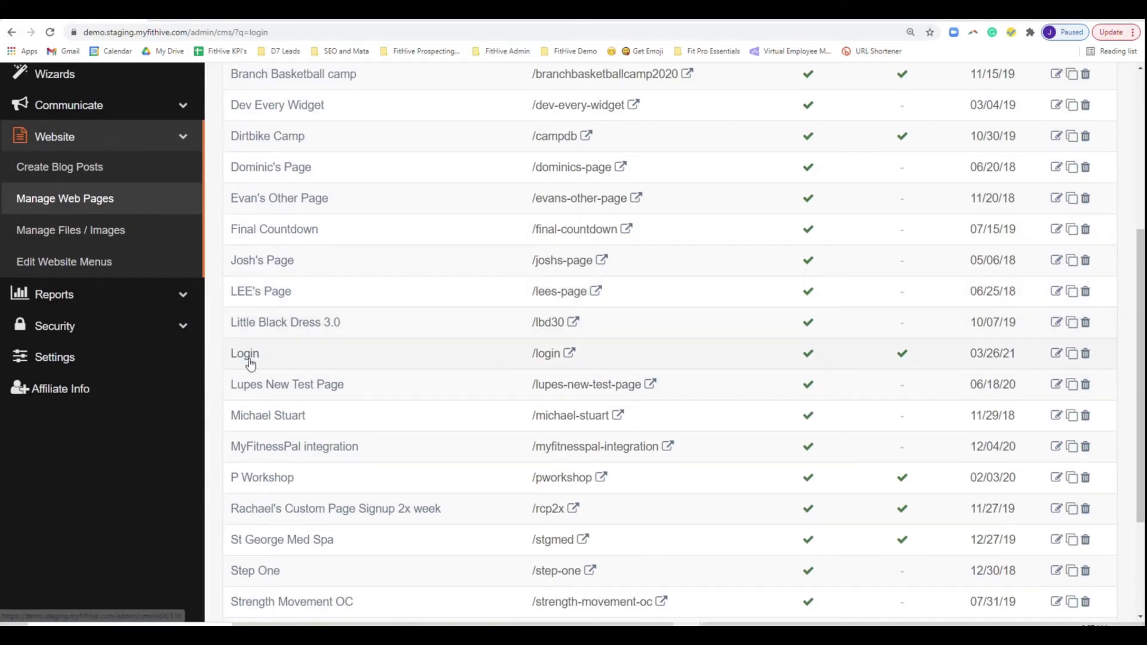
{"action": "left_click", "coordinate": [248, 362]}
- Link the NUTRITION CLINIC SIGN UP button to /member-signup/91 as a Danger Button
{"action": "mouse_move", "coordinate": [797, 311]}
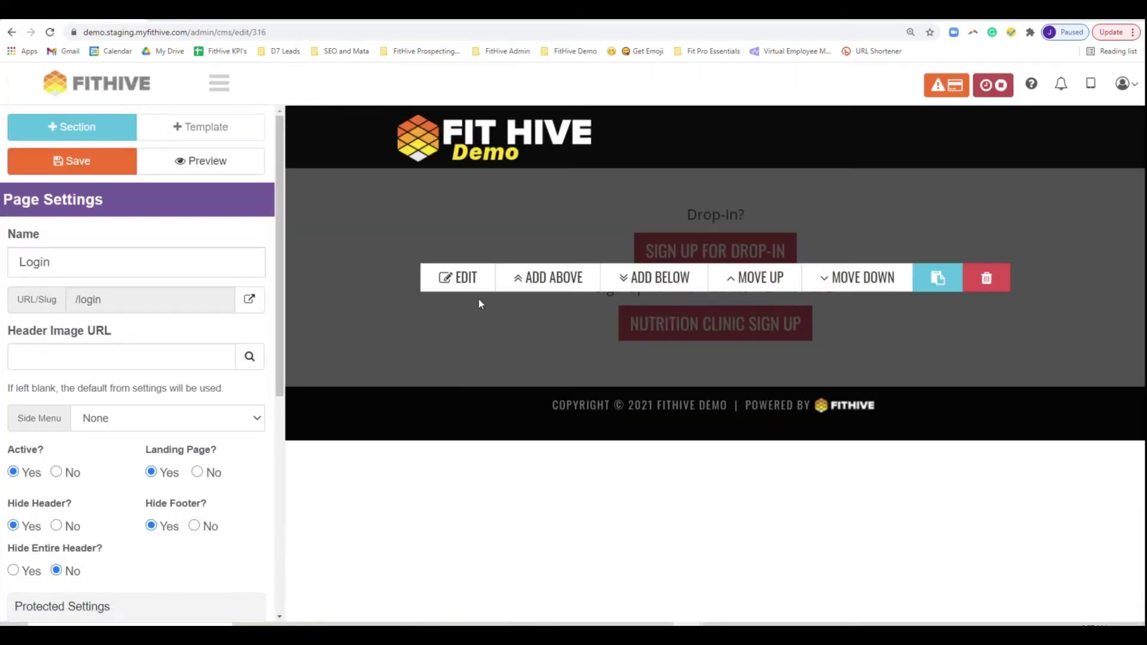
{"action": "left_click", "coordinate": [460, 278]}
{"action": "left_click", "coordinate": [159, 315]}
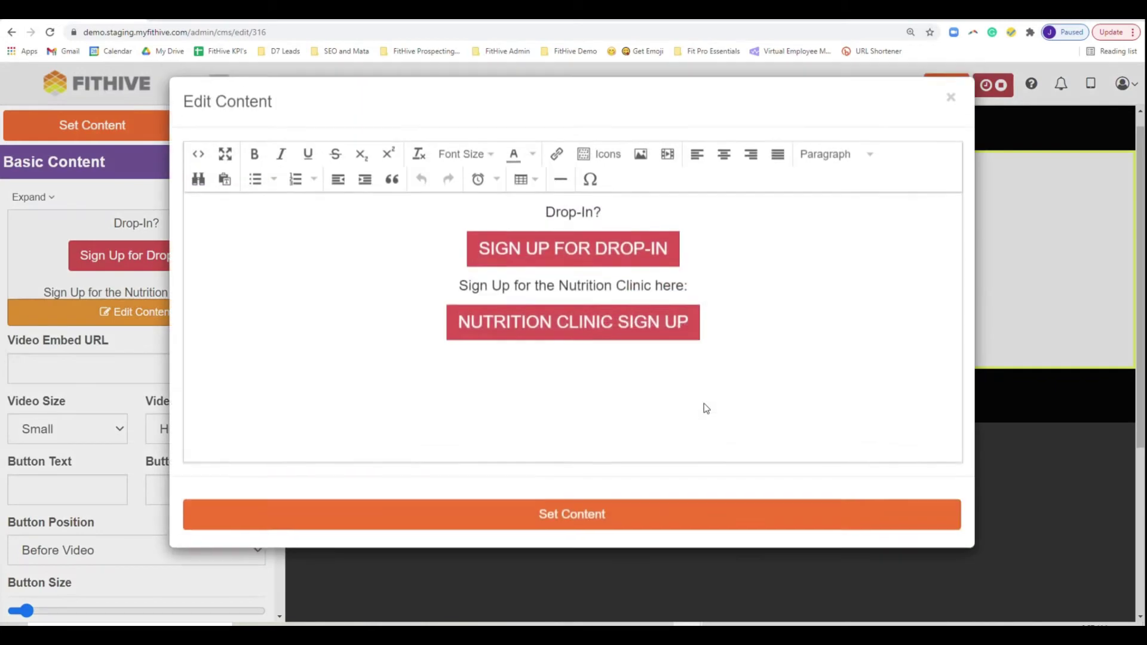
{"action": "triple_click", "coordinate": [622, 354]}
{"action": "left_click", "coordinate": [556, 167]}
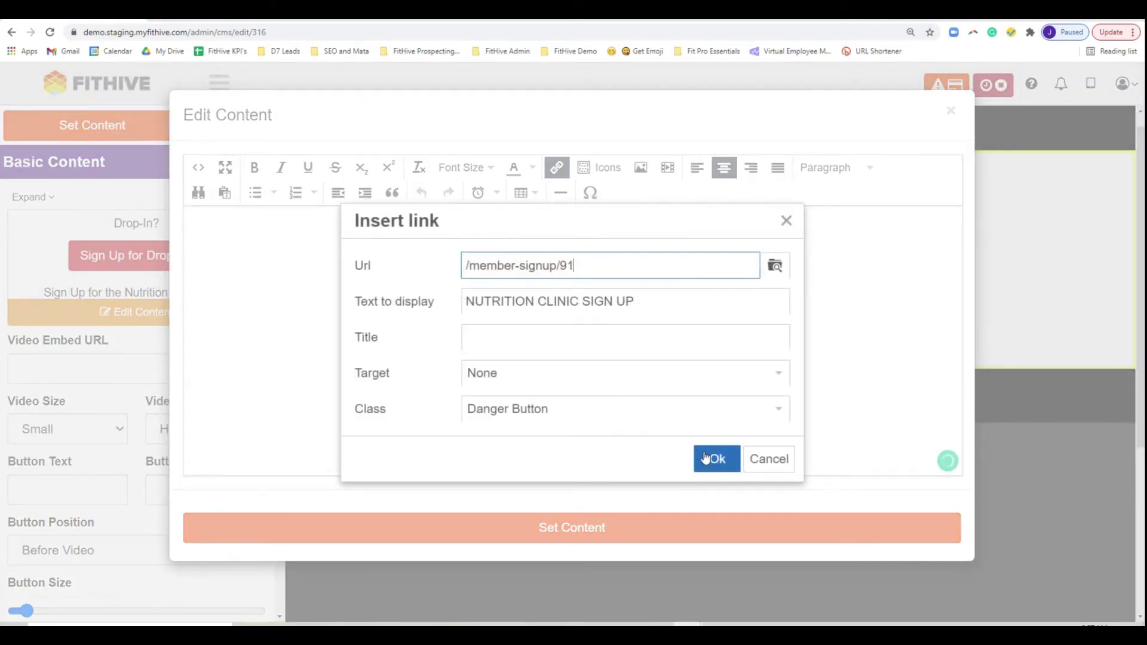
{"action": "left_click", "coordinate": [705, 460]}
{"action": "left_click", "coordinate": [592, 529]}
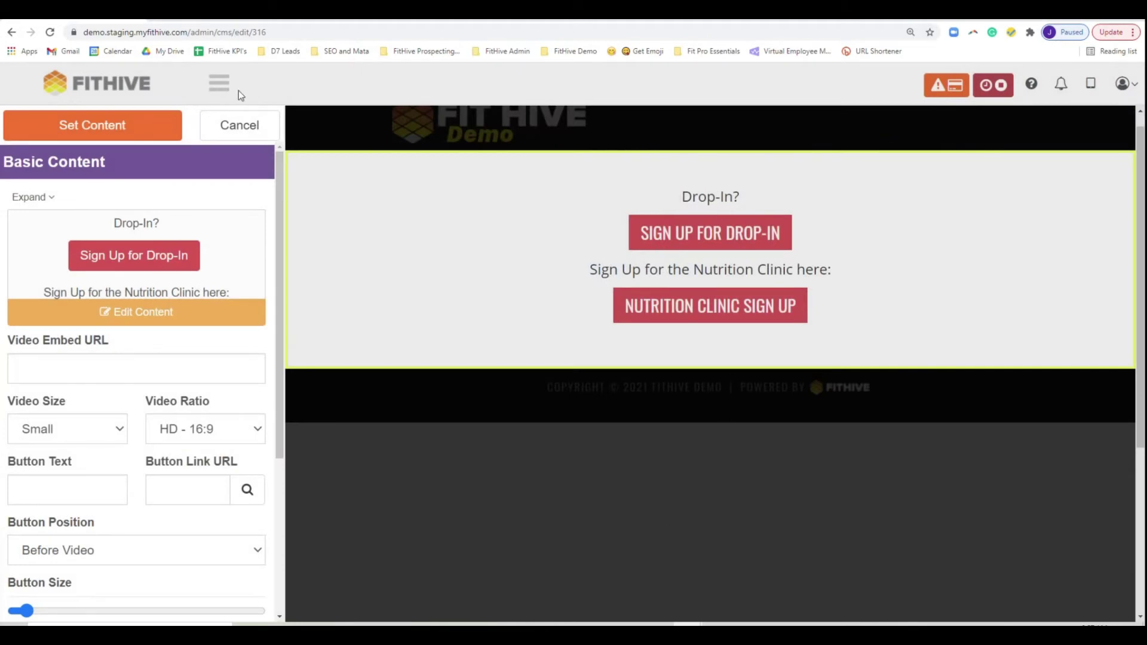
{"action": "left_click", "coordinate": [123, 129]}
{"action": "mouse_move", "coordinate": [450, 363]}
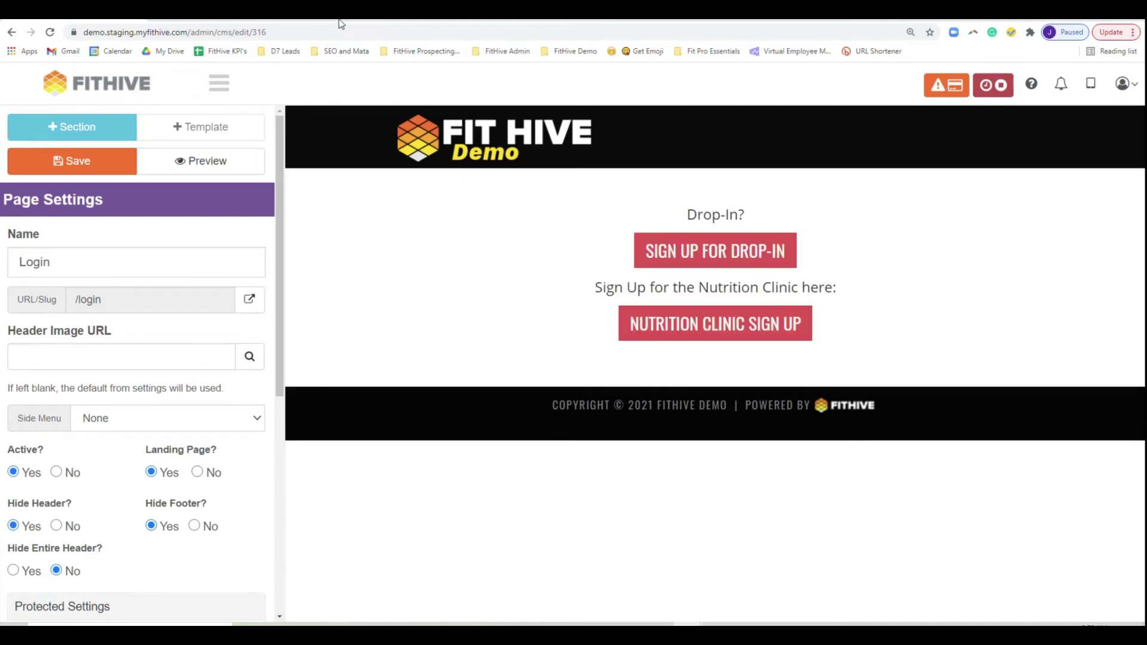
- From the live login page, start Nutrition Clinic signup with a saved email and reach the card form
{"action": "left_click", "coordinate": [1040, 573]}
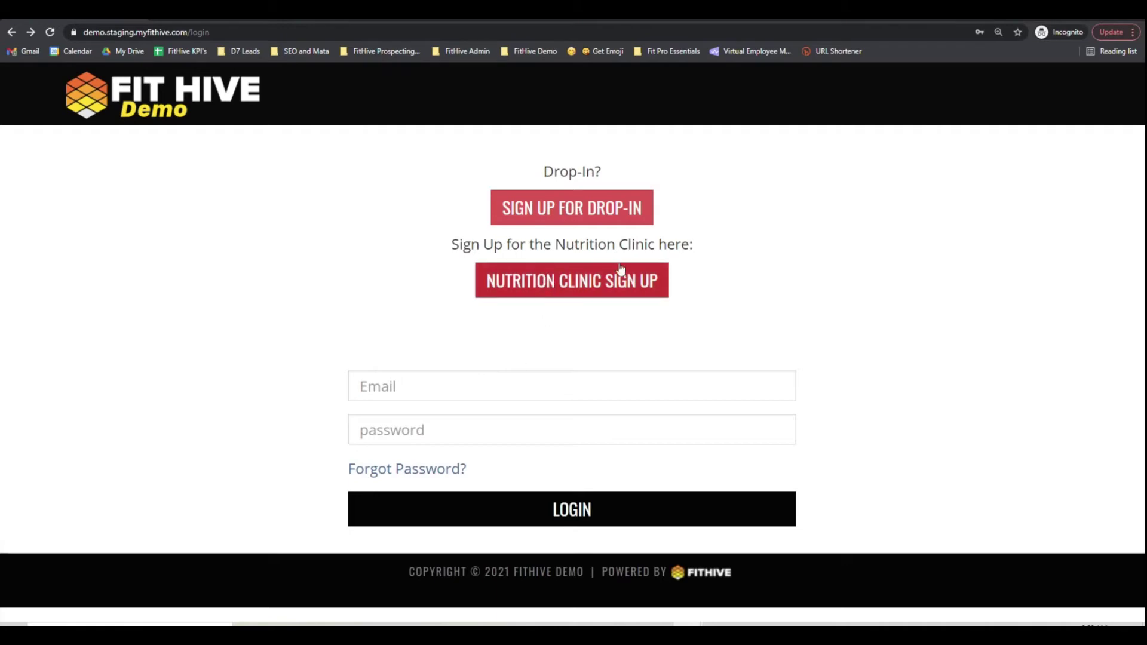
{"action": "left_click", "coordinate": [559, 286]}
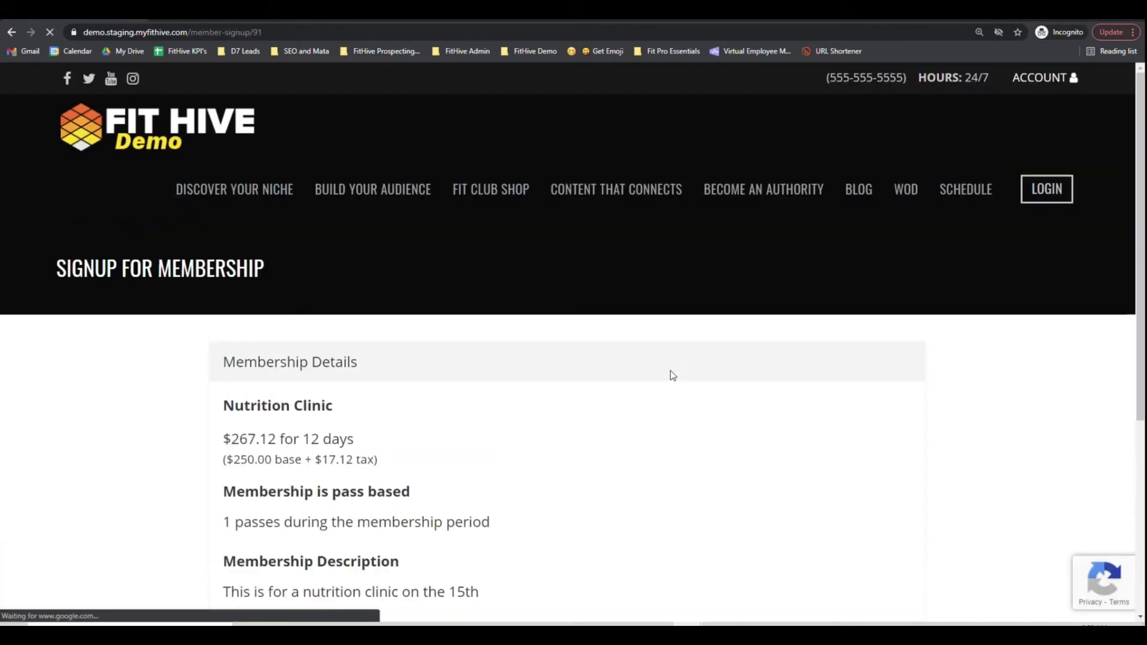
{"action": "scroll", "coordinate": [671, 371], "scroll_direction": "down", "scroll_amount": 5}
{"action": "left_click", "coordinate": [626, 459]}
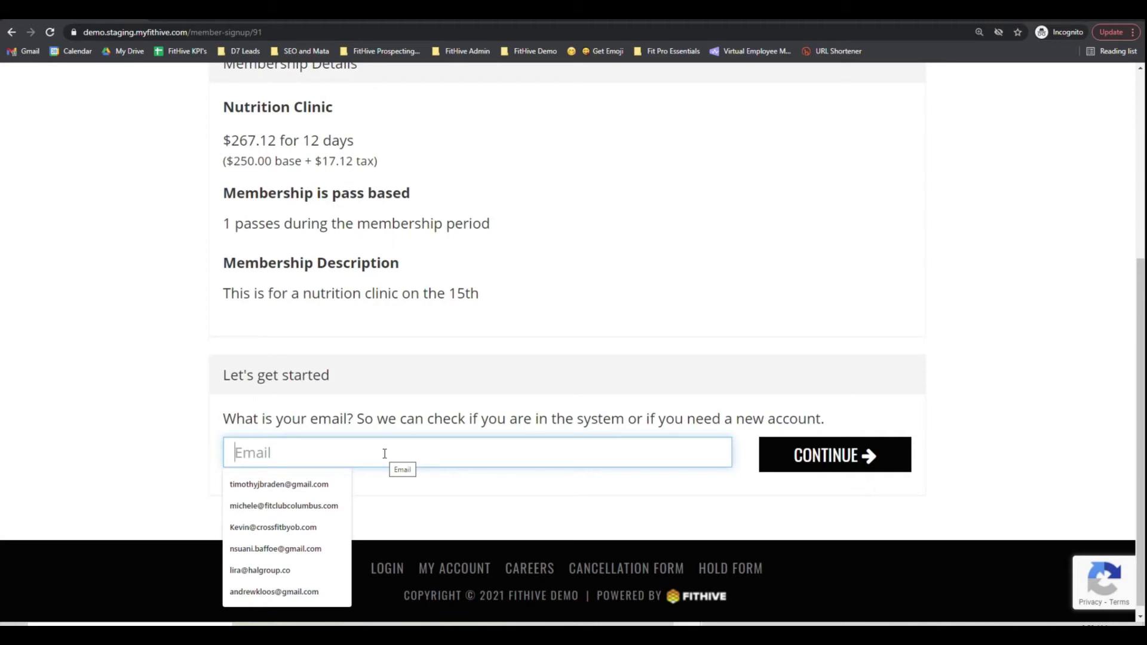
{"action": "left_click", "coordinate": [284, 505]}
{"action": "left_click", "coordinate": [835, 456]}
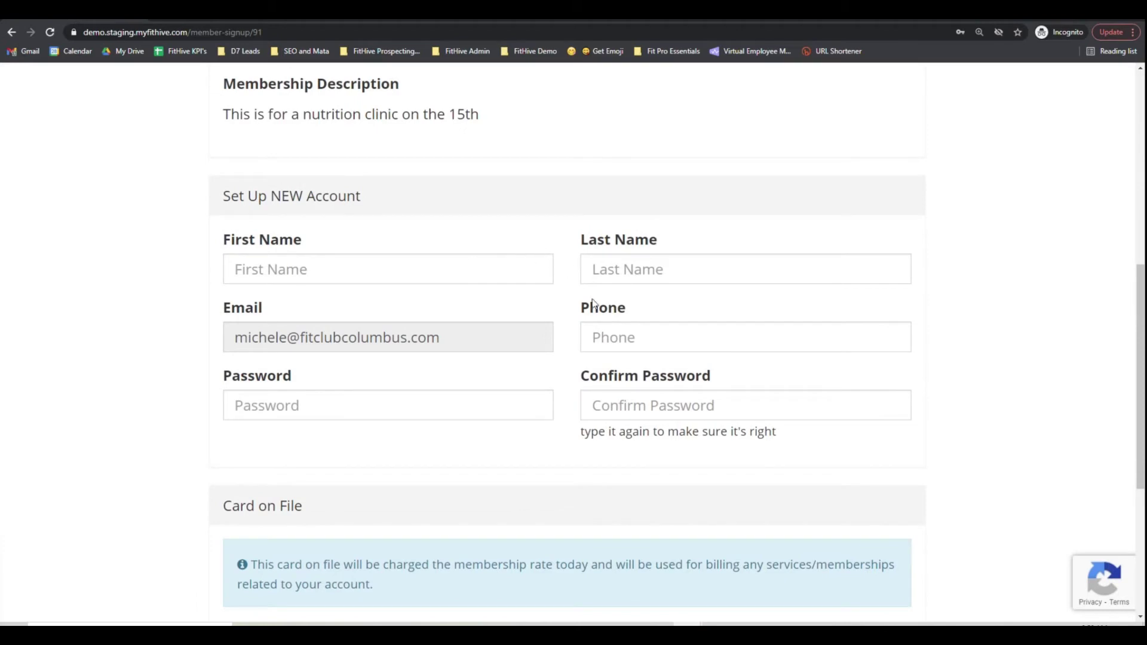
{"action": "scroll", "coordinate": [559, 401], "scroll_direction": "down", "scroll_amount": 5}
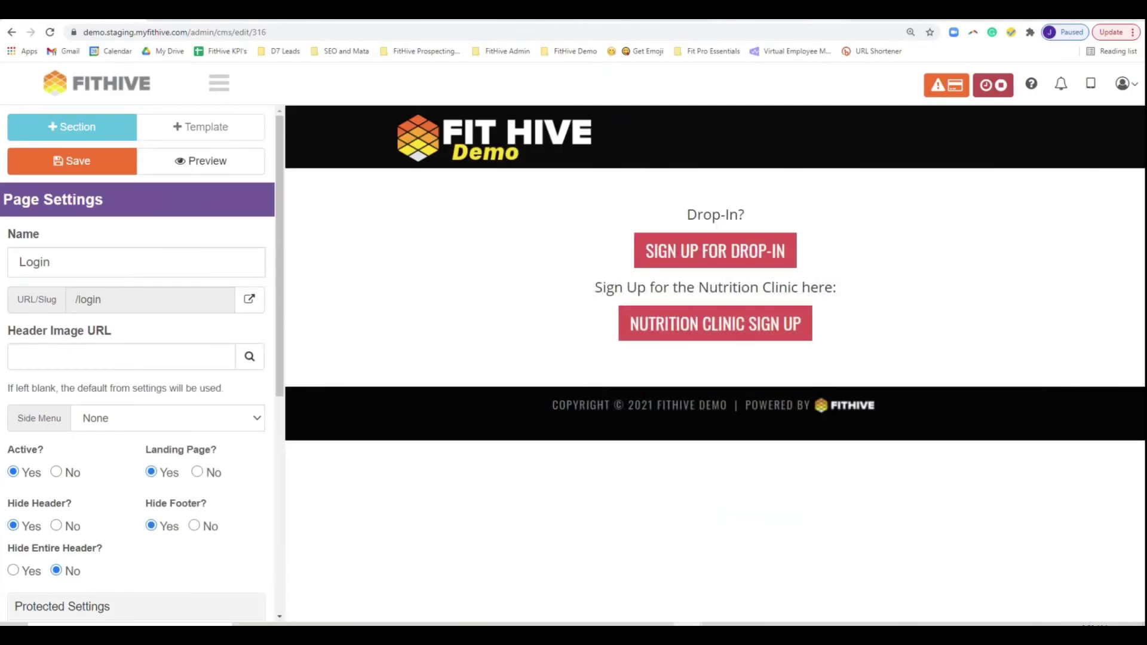
{"action": "mouse_move", "coordinate": [758, 308]}
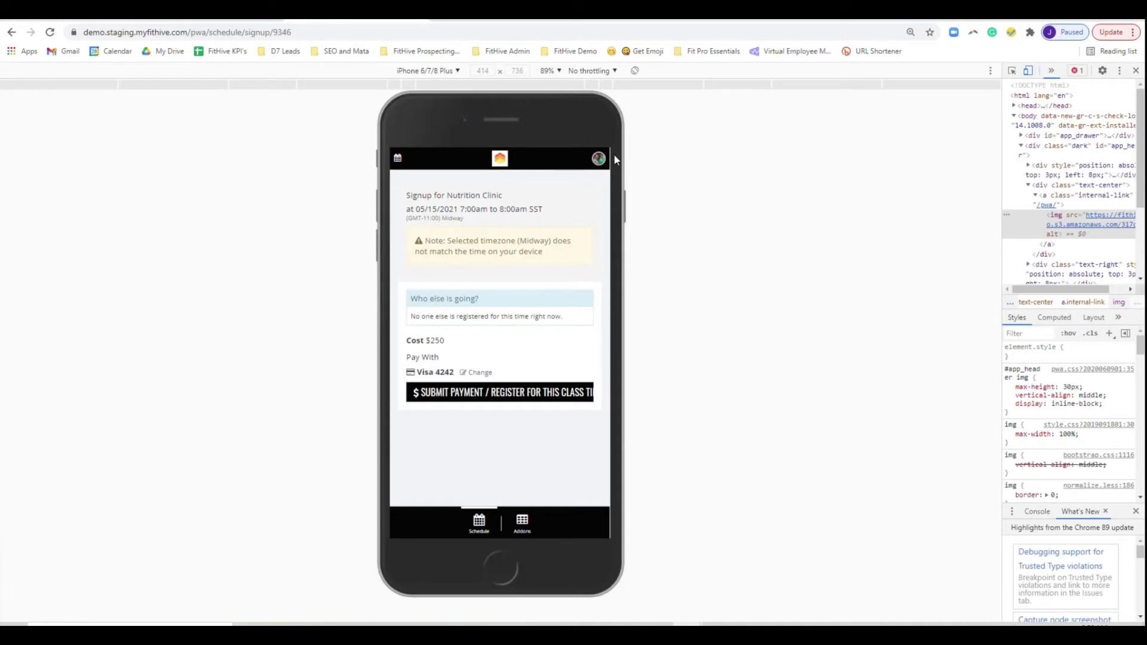
- View the Nutrition Membership in the member's online account, then return to the admin menu
{"action": "left_click", "coordinate": [599, 158]}
{"action": "scroll", "coordinate": [482, 490], "scroll_direction": "down", "scroll_amount": 1}
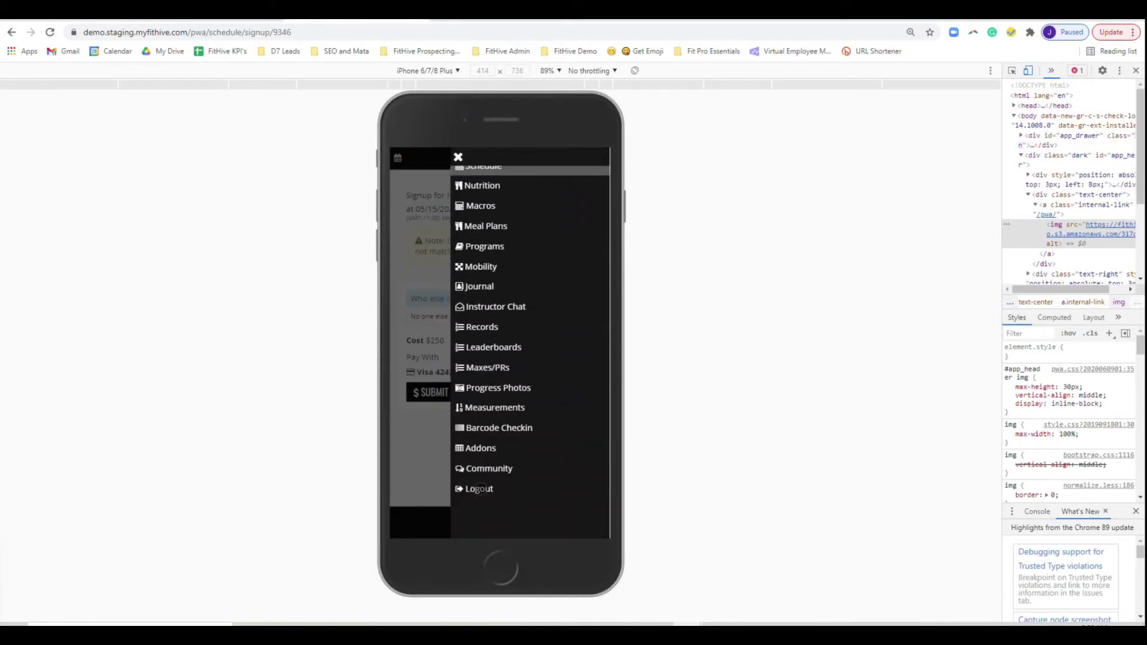
{"action": "scroll", "coordinate": [515, 376], "scroll_direction": "up", "scroll_amount": 2}
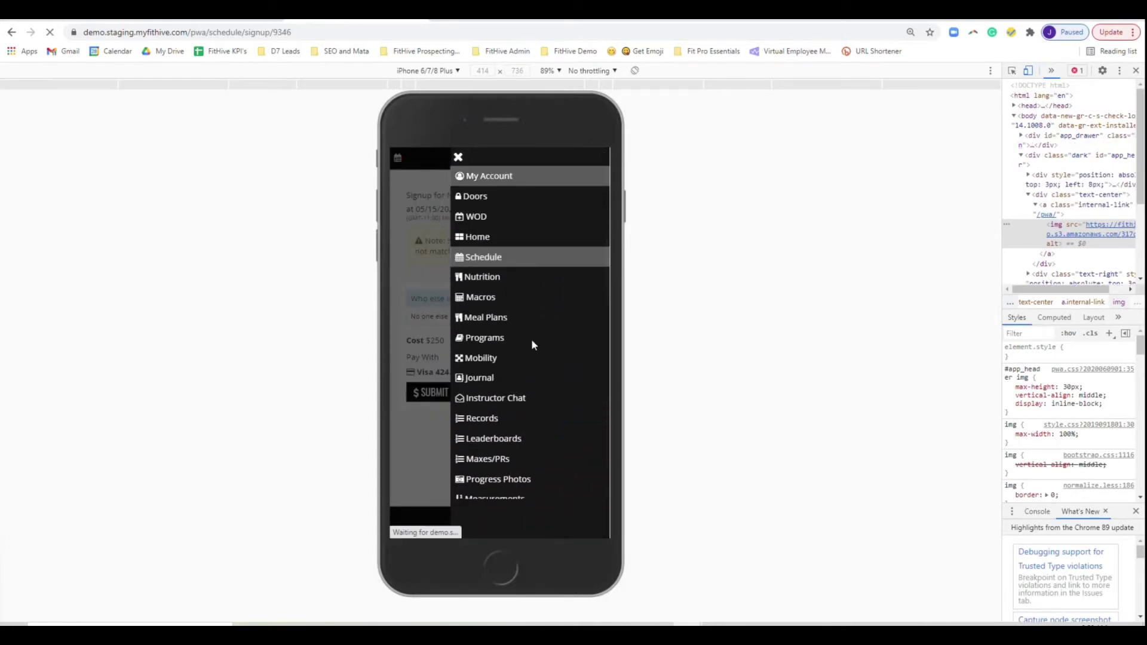
{"action": "scroll", "coordinate": [505, 404], "scroll_direction": "down", "scroll_amount": 10}
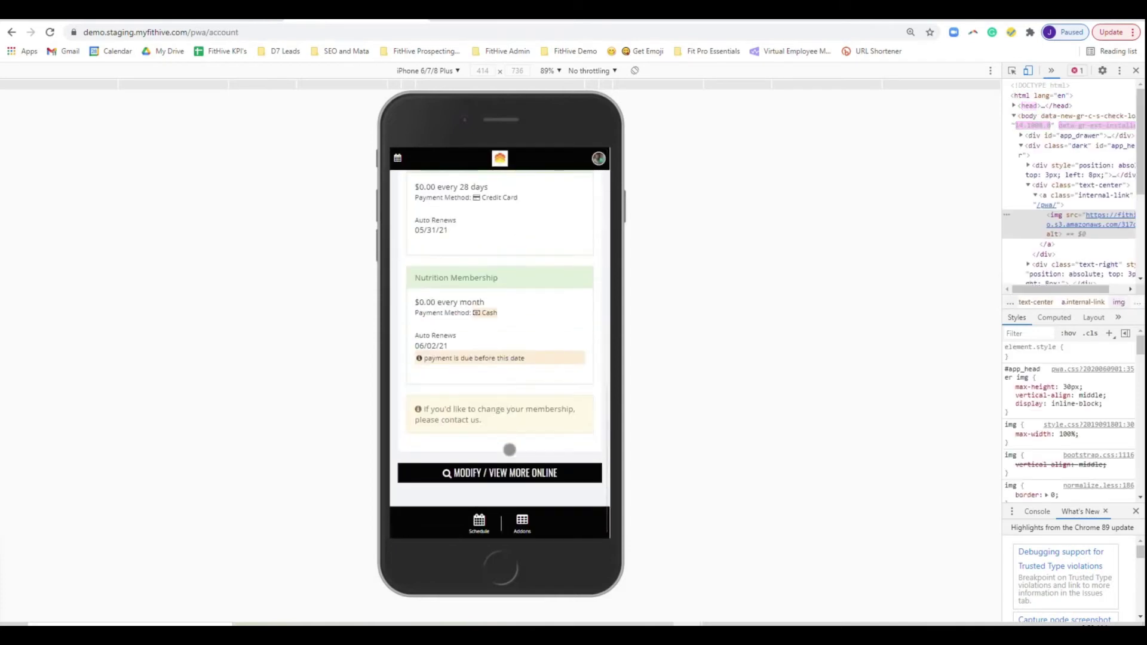
{"action": "left_click", "coordinate": [517, 482]}
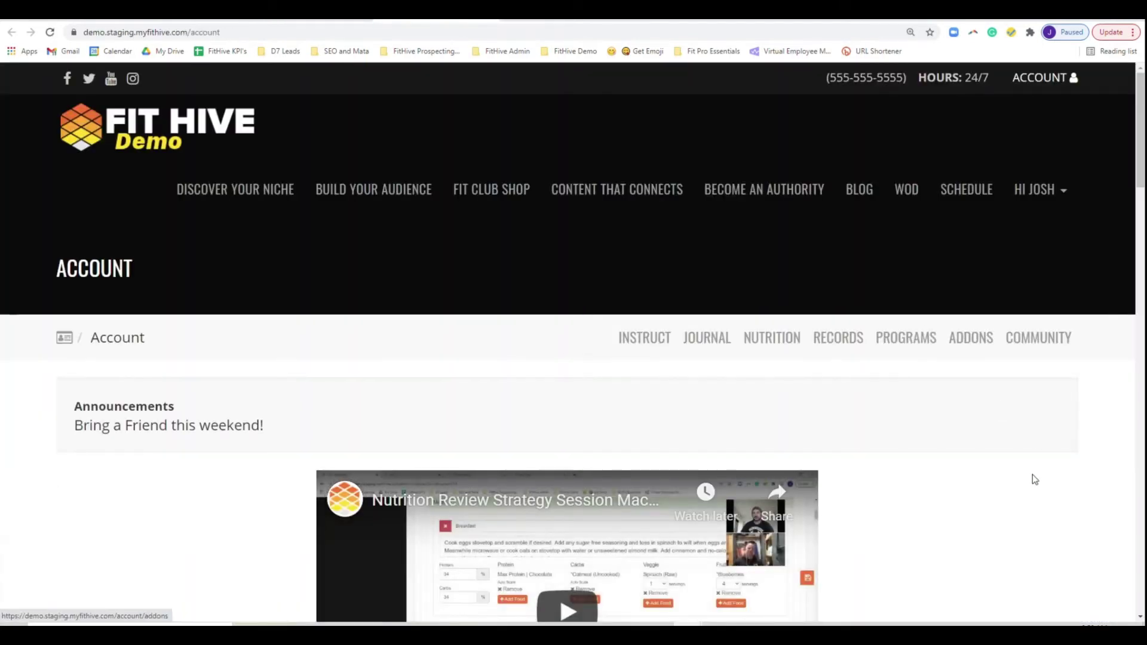
{"action": "scroll", "coordinate": [1033, 475], "scroll_direction": "down", "scroll_amount": 4}
{"action": "scroll", "coordinate": [1029, 477], "scroll_direction": "down", "scroll_amount": 1}
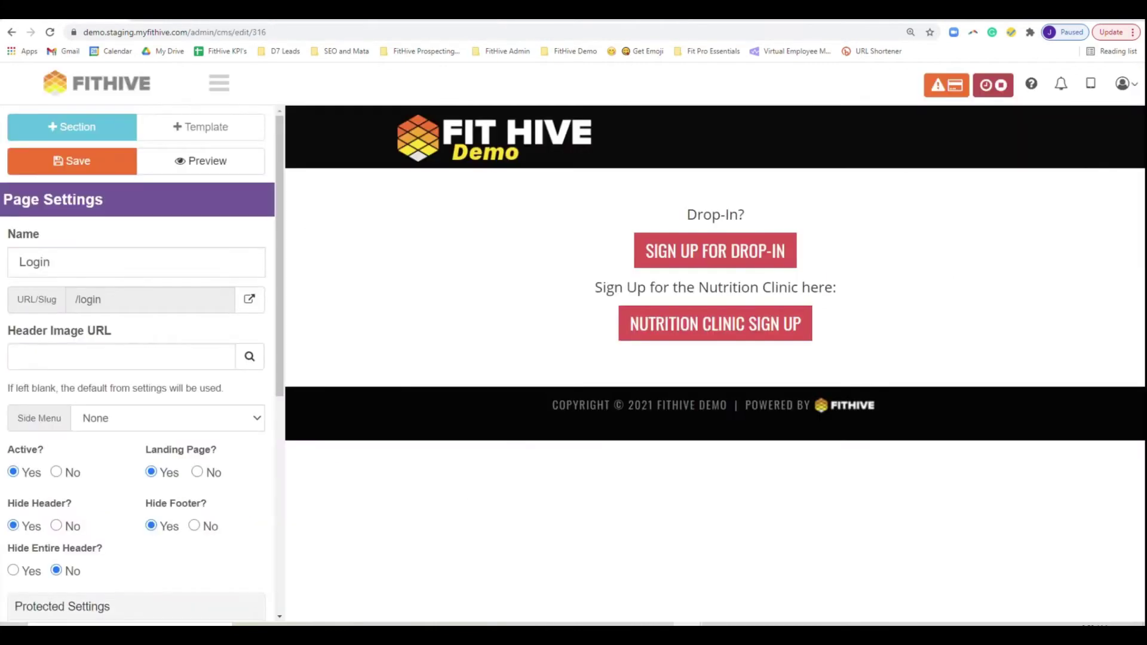
{"action": "left_click", "coordinate": [217, 83]}
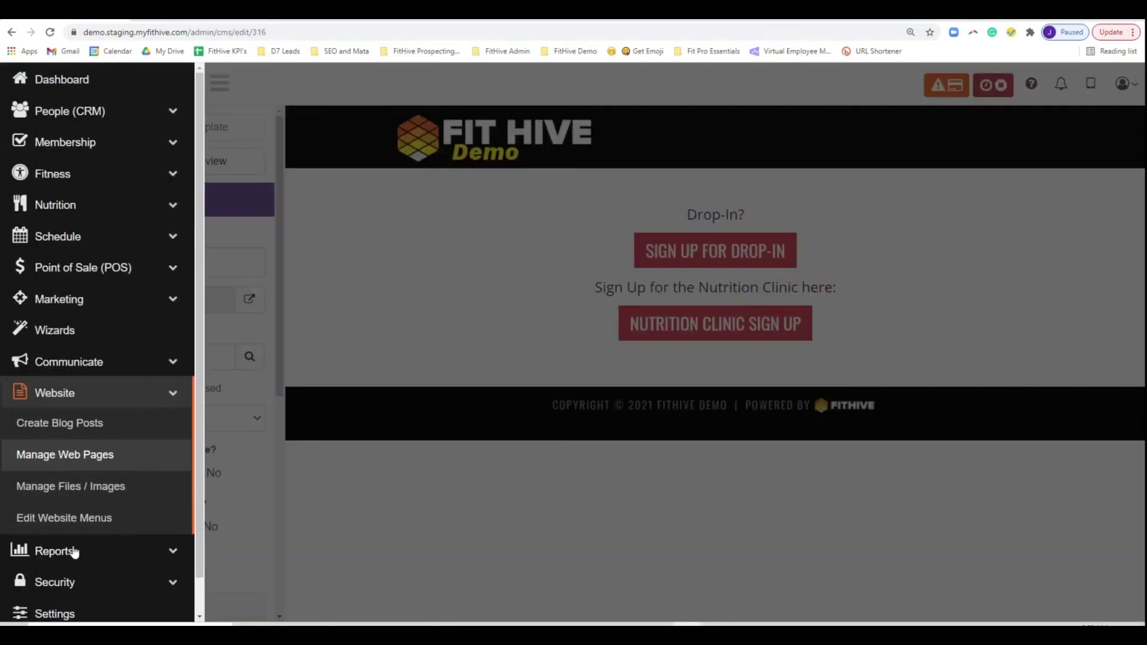
- In Settings > Dashboard, clear all the User Account Dashboard Content
{"action": "scroll", "coordinate": [70, 583], "scroll_direction": "down", "scroll_amount": 1}
{"action": "left_click", "coordinate": [67, 576]}
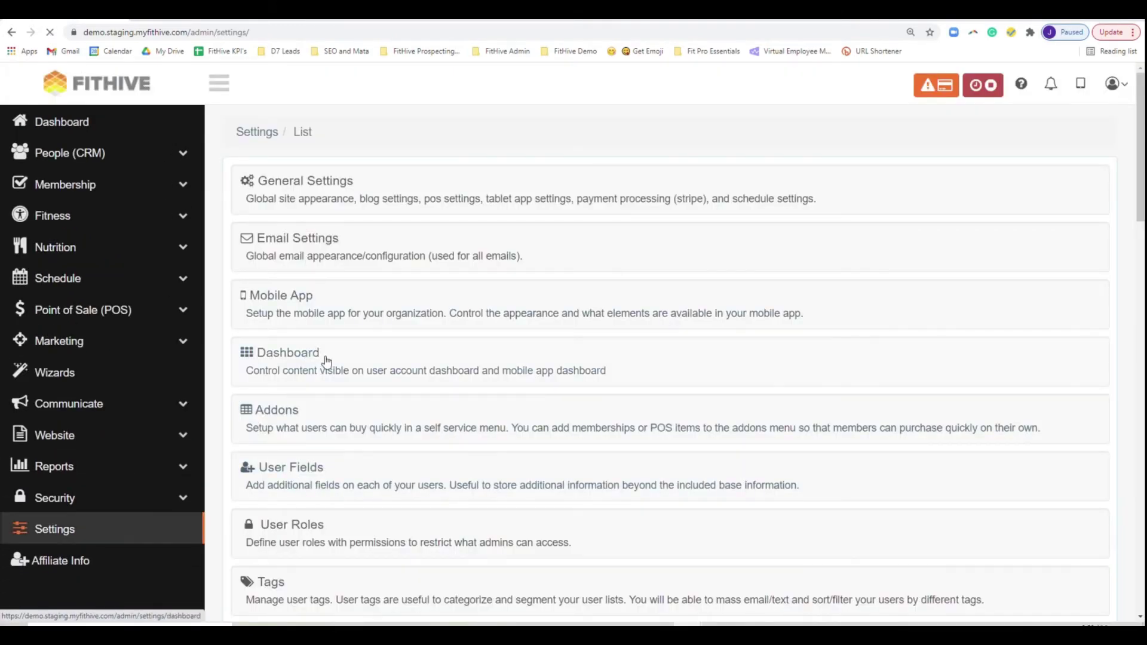
{"action": "left_click", "coordinate": [326, 362]}
{"action": "scroll", "coordinate": [870, 428], "scroll_direction": "down", "scroll_amount": 2}
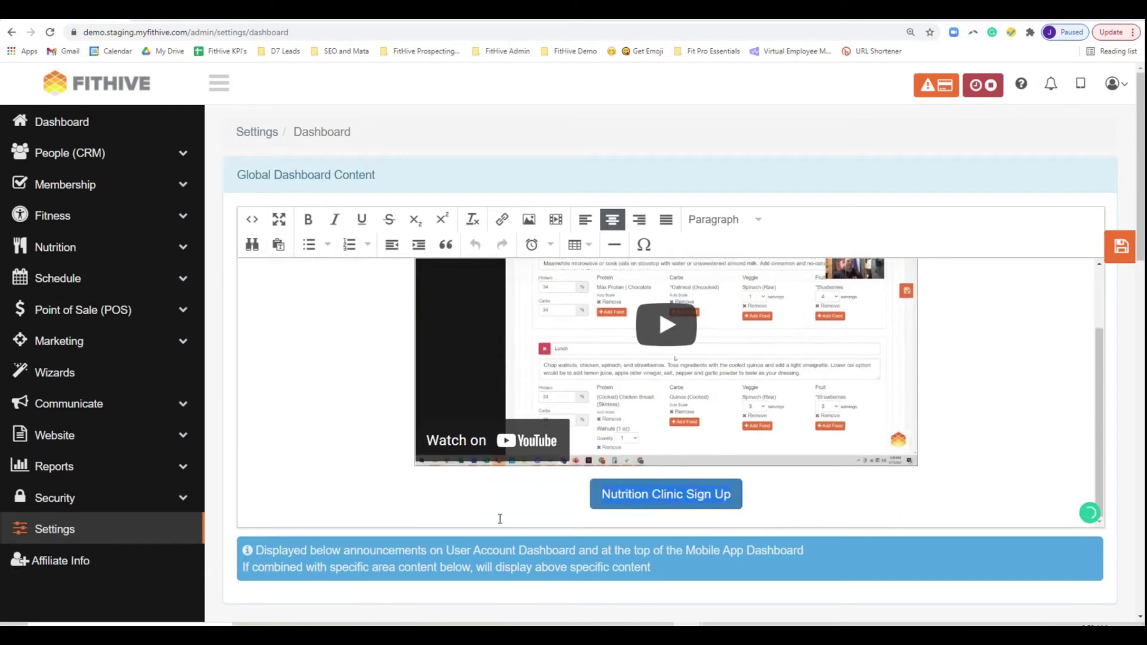
{"action": "scroll", "coordinate": [500, 519], "scroll_direction": "down", "scroll_amount": 8}
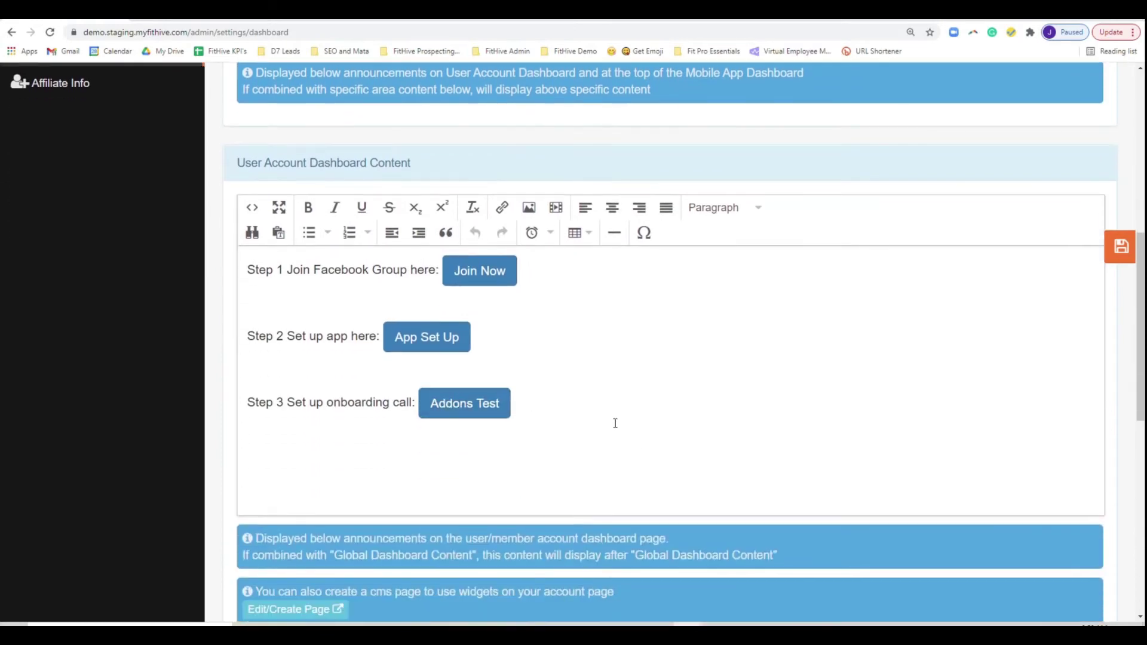
{"action": "key", "text": "ctrl+a"}
{"action": "key", "text": "Delete"}
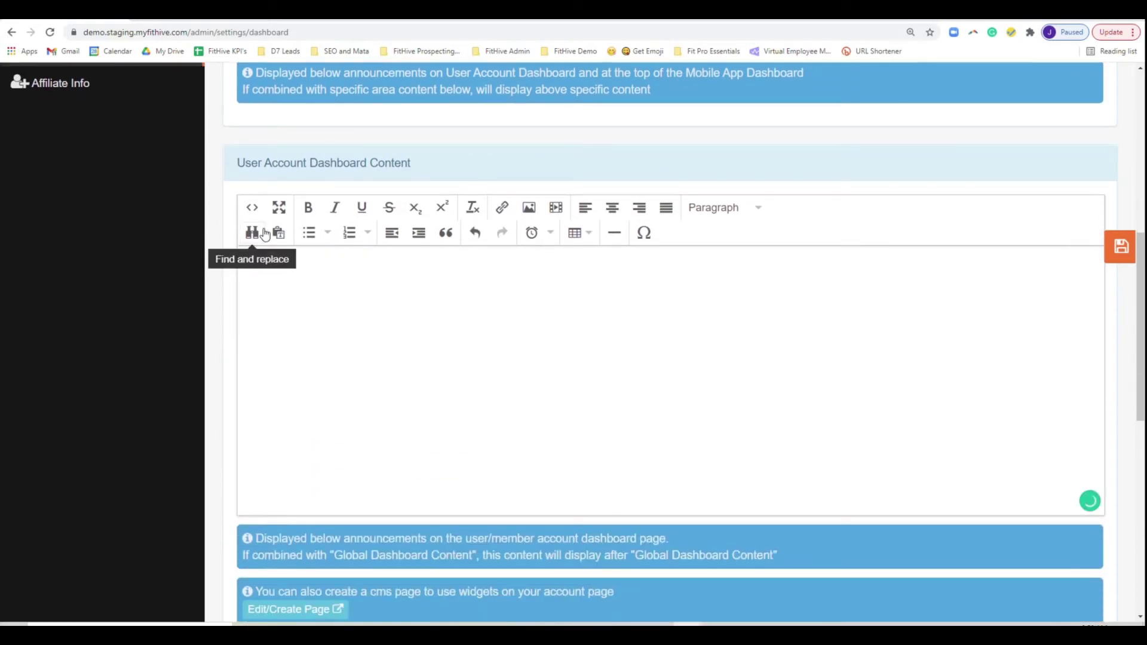
- Paste the nutrition review video into the Mobile App Dashboard Content
{"action": "scroll", "coordinate": [424, 371], "scroll_direction": "down", "scroll_amount": 5}
{"action": "left_click", "coordinate": [411, 529]}
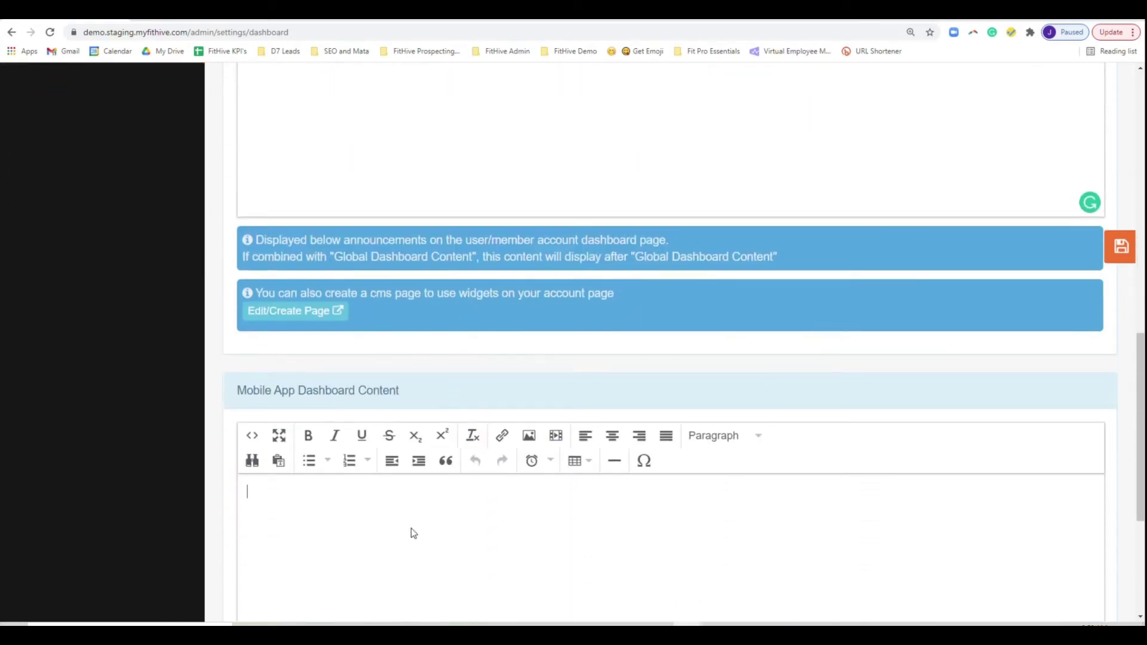
{"action": "key", "text": "ctrl+v"}
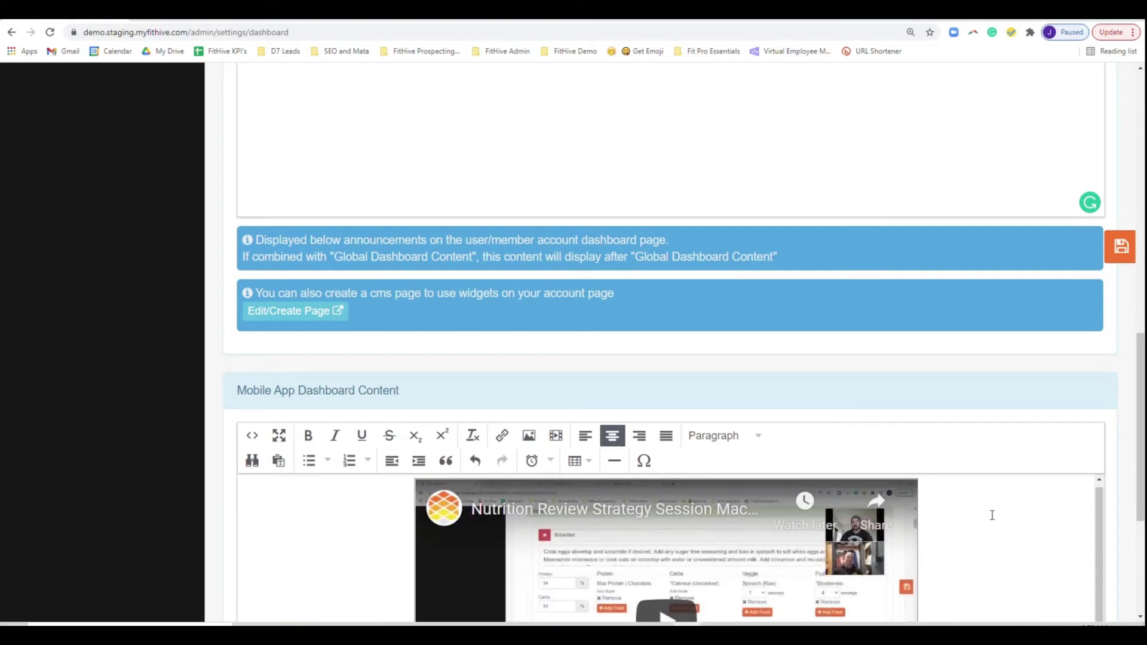
{"action": "scroll", "coordinate": [992, 515], "scroll_direction": "up", "scroll_amount": 10}
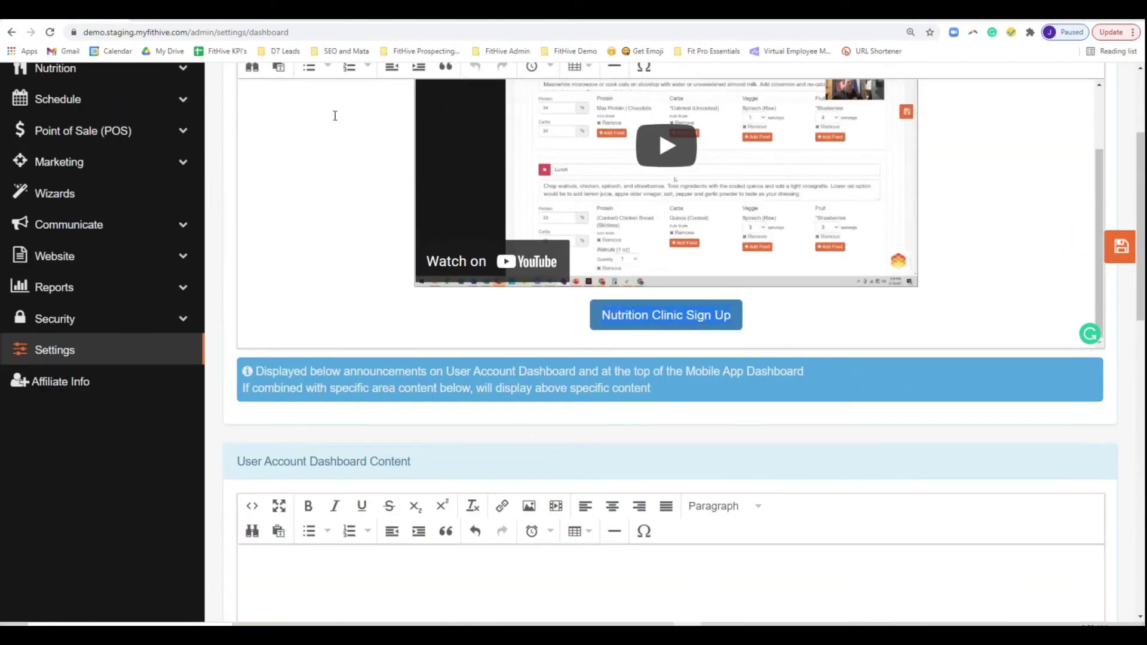
- Delete the video and button from the Global Dashboard content
{"action": "scroll", "coordinate": [335, 115], "scroll_direction": "up", "scroll_amount": 3}
{"action": "key", "text": "ctrl+a"}
{"action": "key", "text": "Delete"}
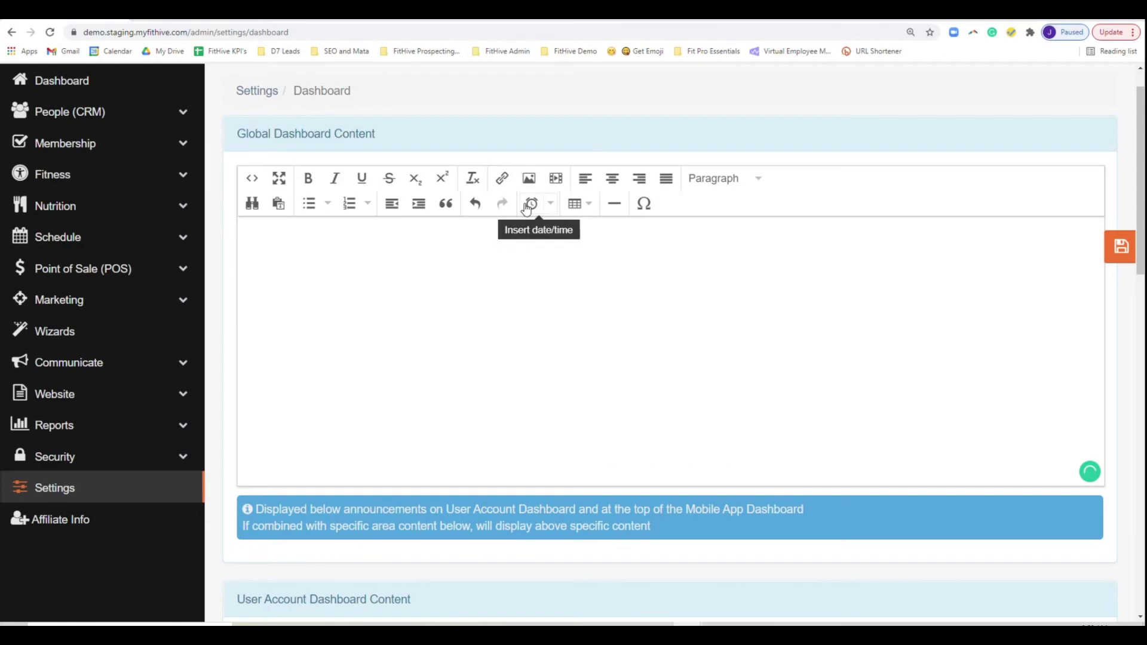
- Write centered text 'Did you sign up for the Nutrition Clinic?!?!?' and 'Please RSVP via this link!'
{"action": "scroll", "coordinate": [676, 382], "scroll_direction": "down", "scroll_amount": 7}
{"action": "left_click", "coordinate": [622, 312]}
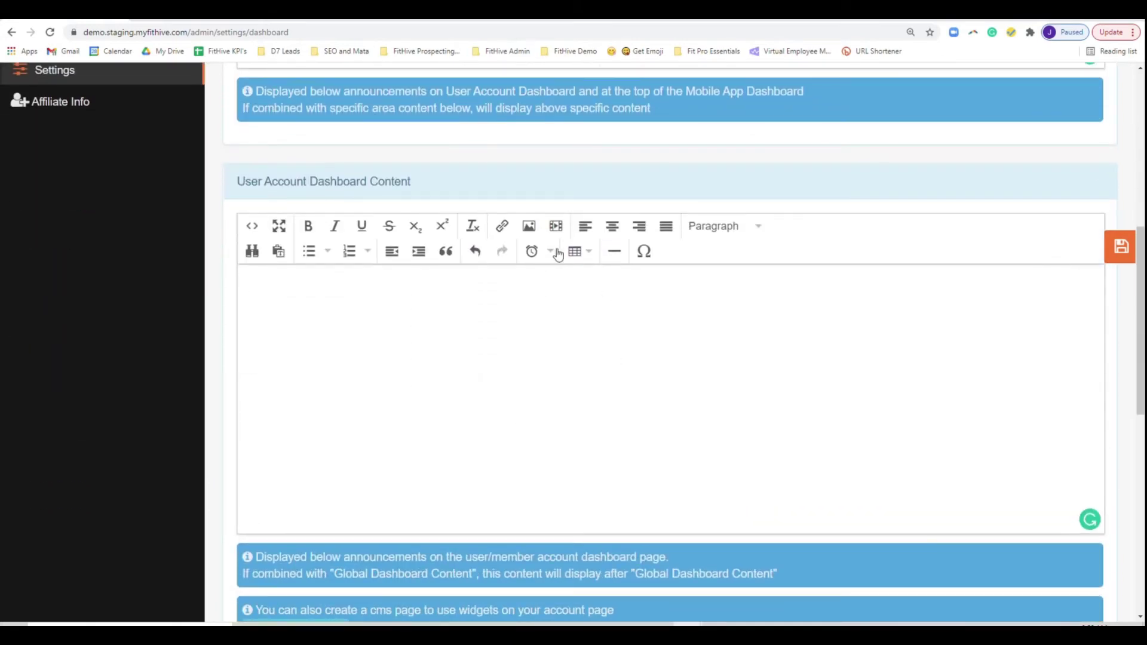
{"action": "left_click", "coordinate": [612, 226]}
{"action": "type", "text": "Did you "}
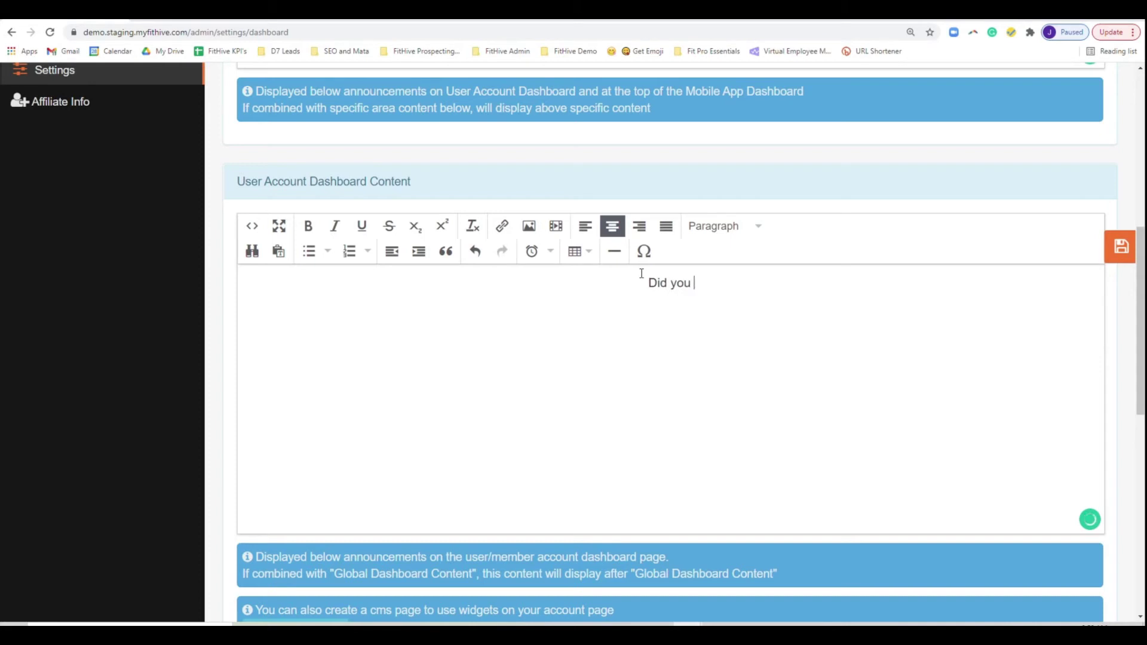
{"action": "type", "text": "sign up for the nut"}
{"action": "key", "text": "BackSpace"}
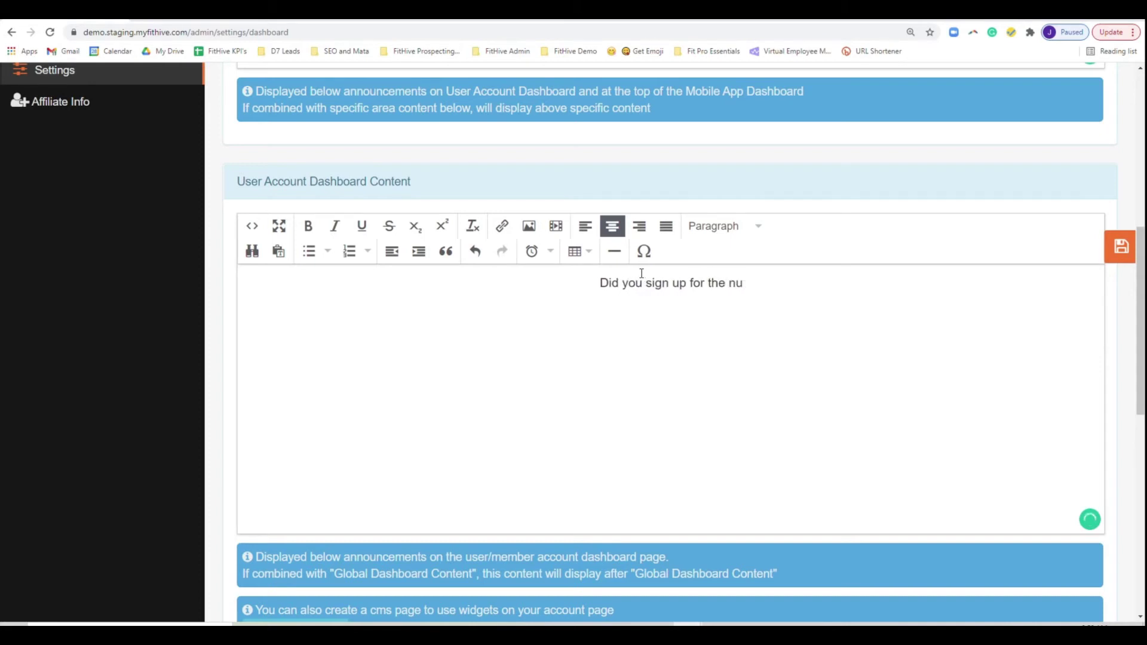
{"action": "key", "text": "BackSpace"}
{"action": "key", "text": "BackSpace"}
{"action": "type", "text": "Nutrit"}
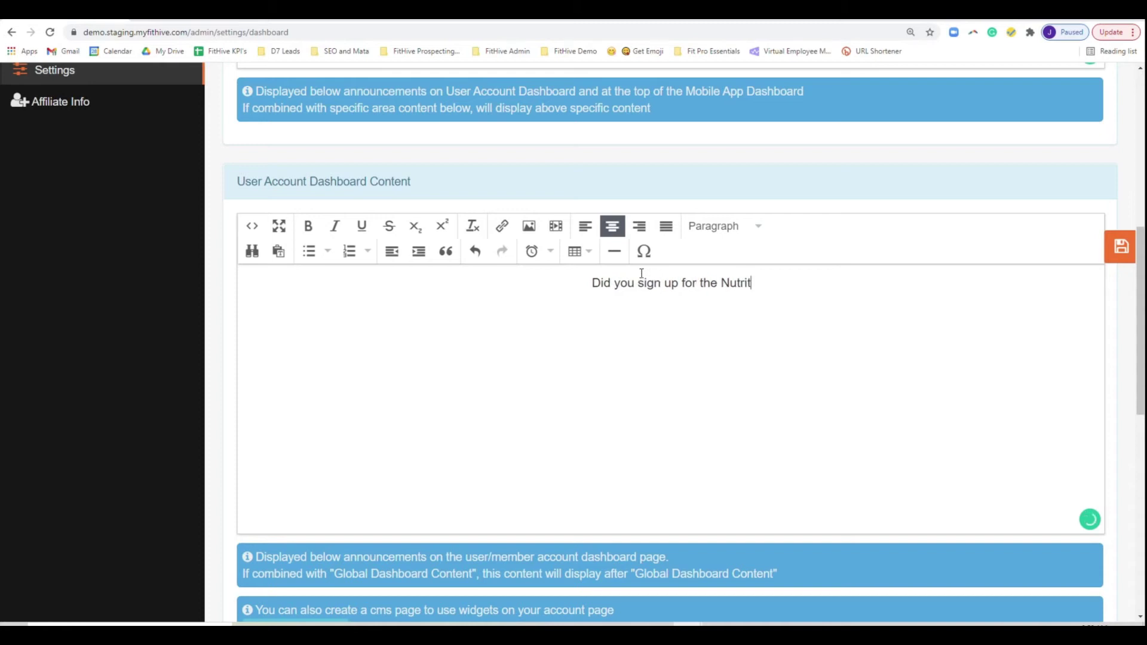
{"action": "type", "text": "ion Clinic?!?!?"}
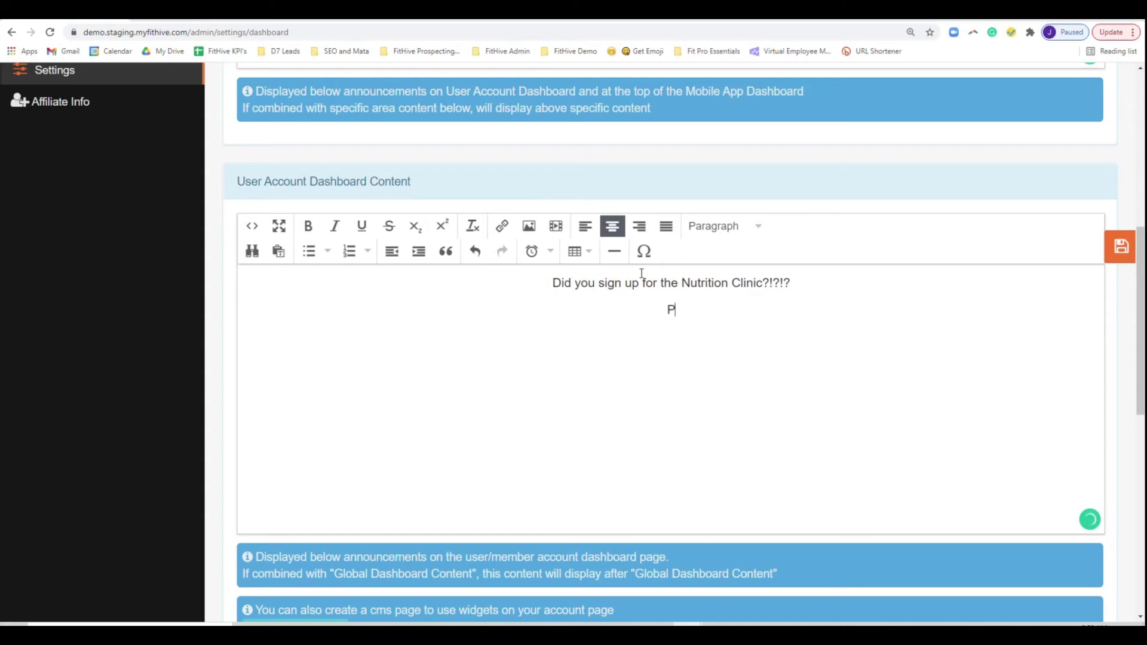
{"action": "type", "text": "lease RSVP via this "}
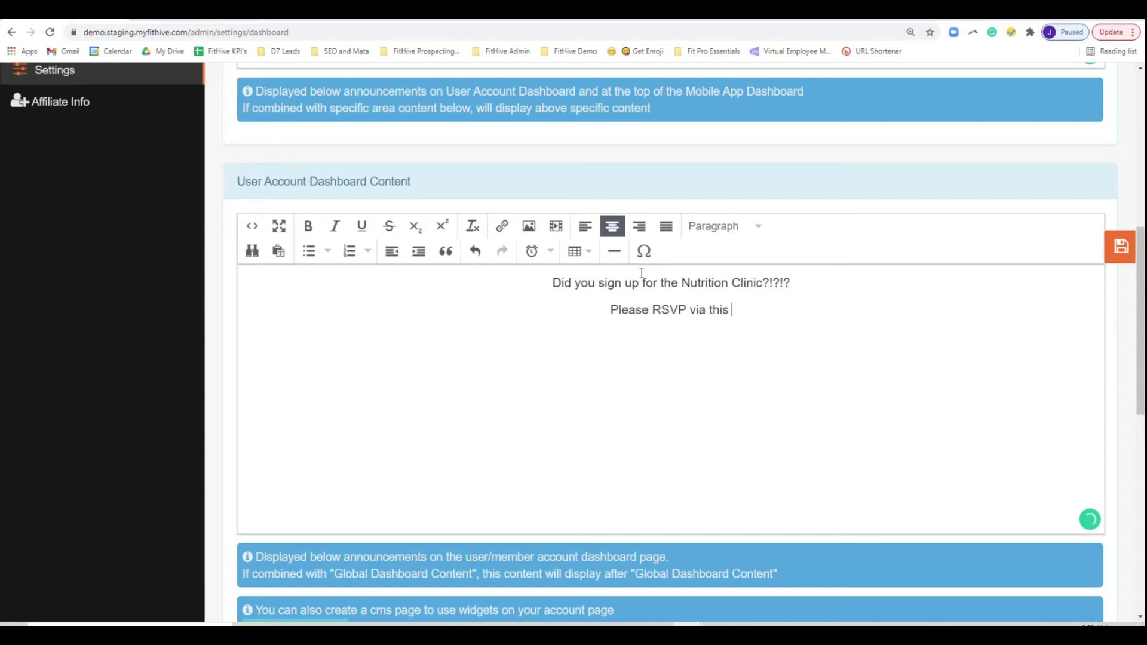
{"action": "type", "text": "link!"}
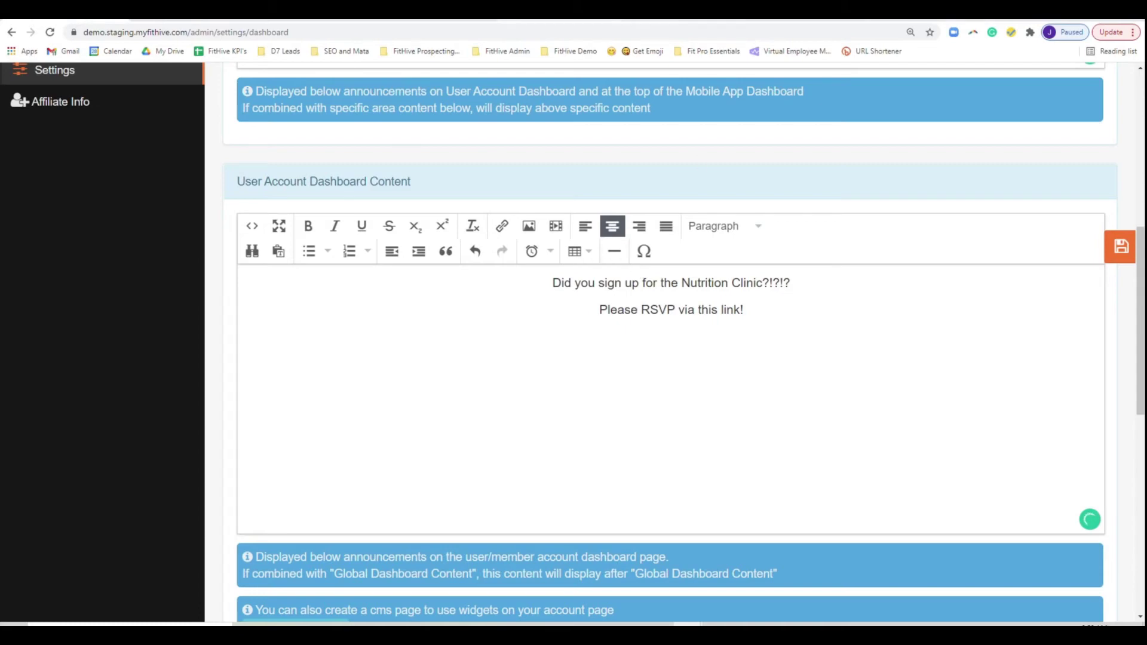
{"action": "key", "text": "ctrl+Tab"}
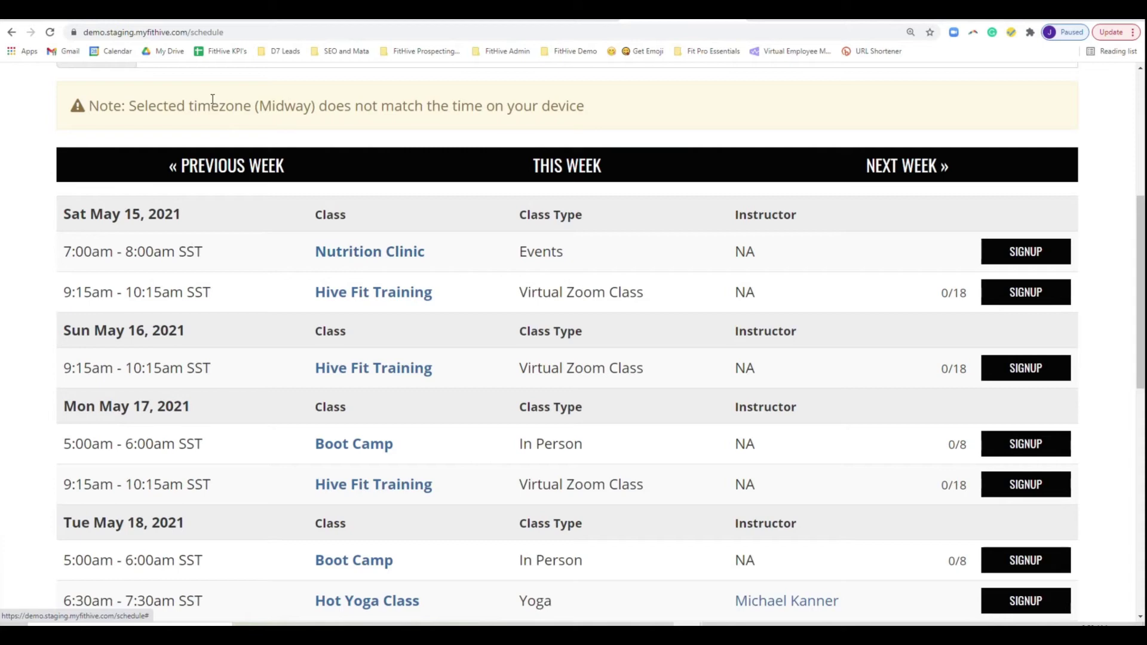
- Register for the 05/15/2021 Nutrition Clinic with a $250 payment from the public schedule
{"action": "left_click", "coordinate": [412, 22]}
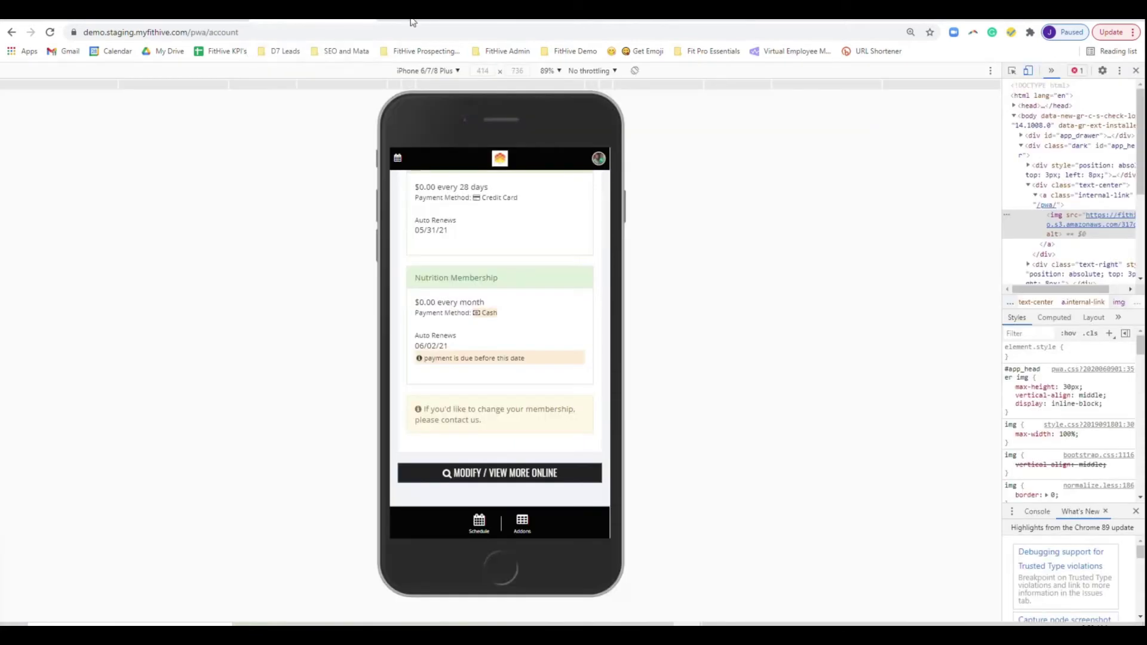
{"action": "left_click", "coordinate": [669, 22]}
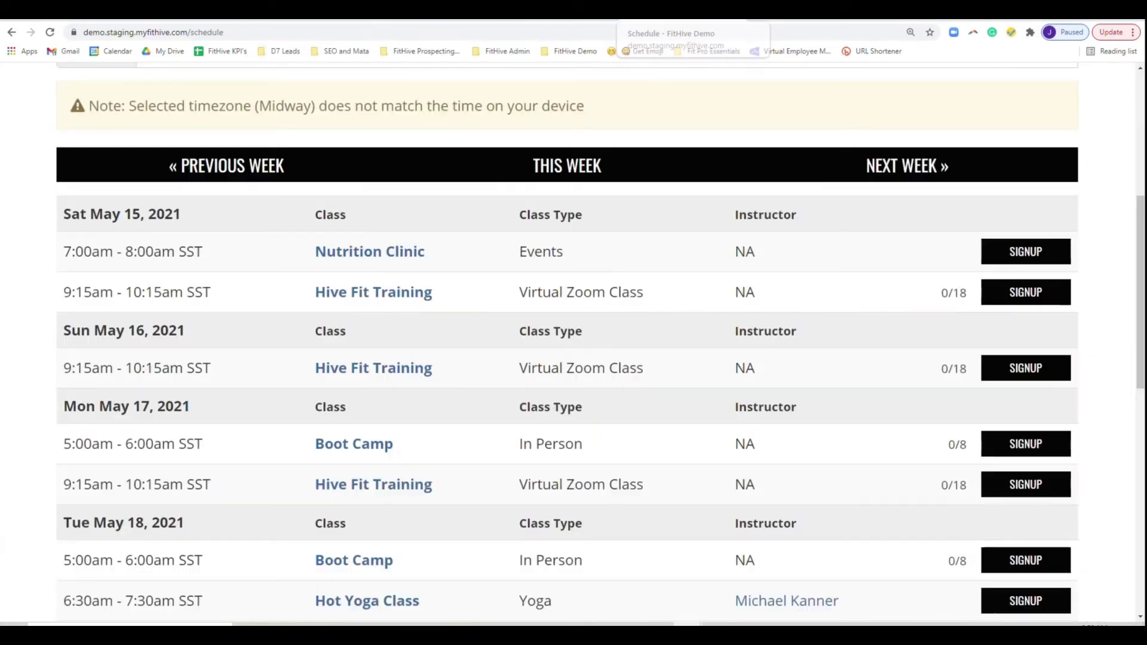
{"action": "left_click", "coordinate": [1041, 263]}
{"action": "scroll", "coordinate": [645, 318], "scroll_direction": "down", "scroll_amount": 5}
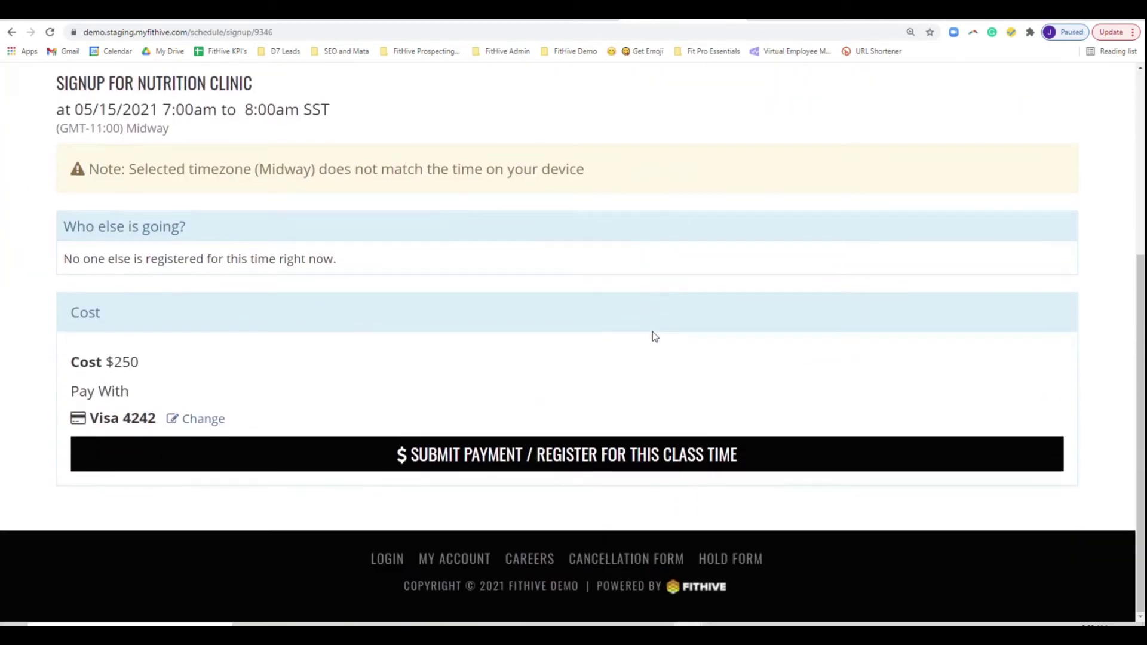
{"action": "left_click", "coordinate": [667, 462]}
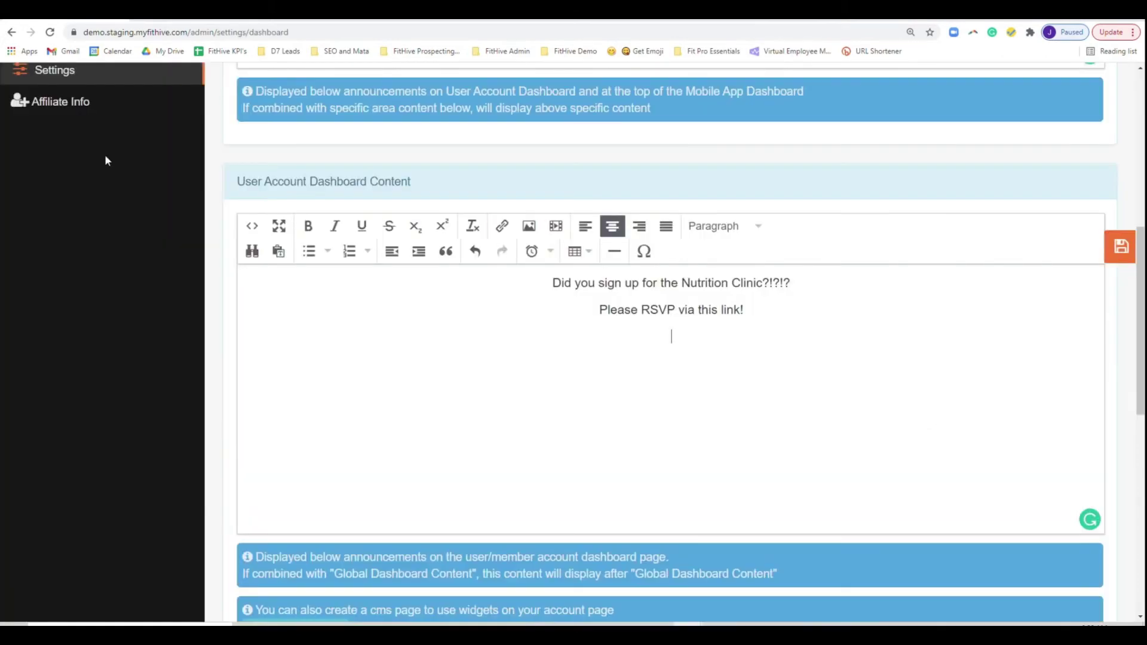
- Save the dashboard content and open the Schedule Classes calendar, advancing to May 10–16
{"action": "scroll", "coordinate": [227, 337], "scroll_direction": "up", "scroll_amount": 8}
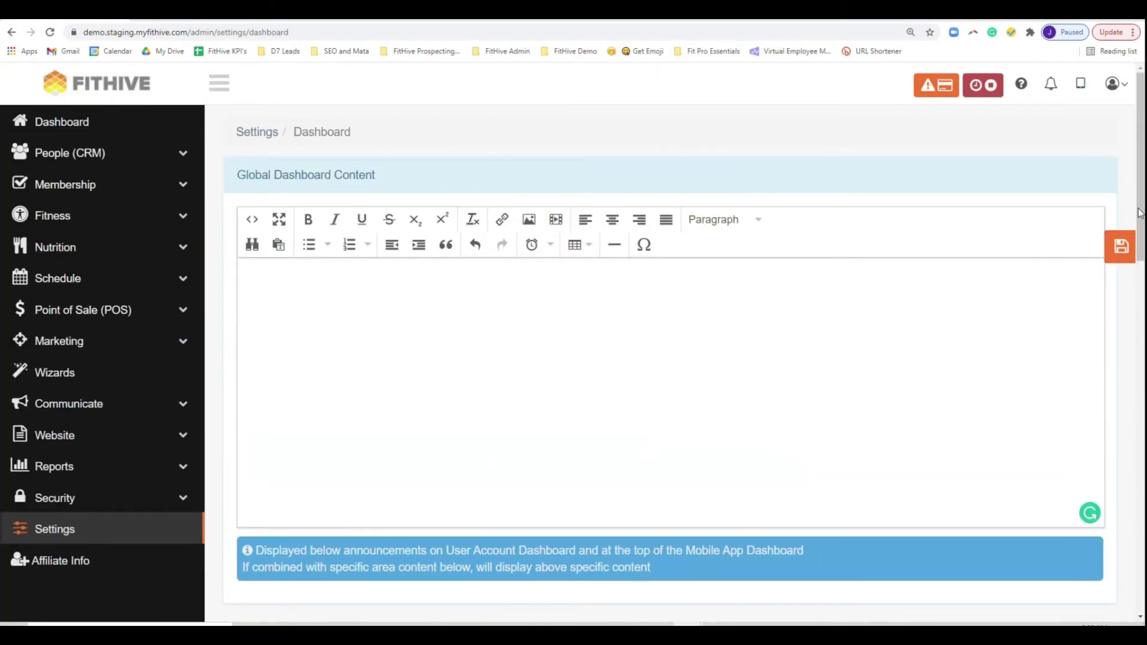
{"action": "left_click", "coordinate": [1114, 256]}
{"action": "left_click", "coordinate": [83, 156]}
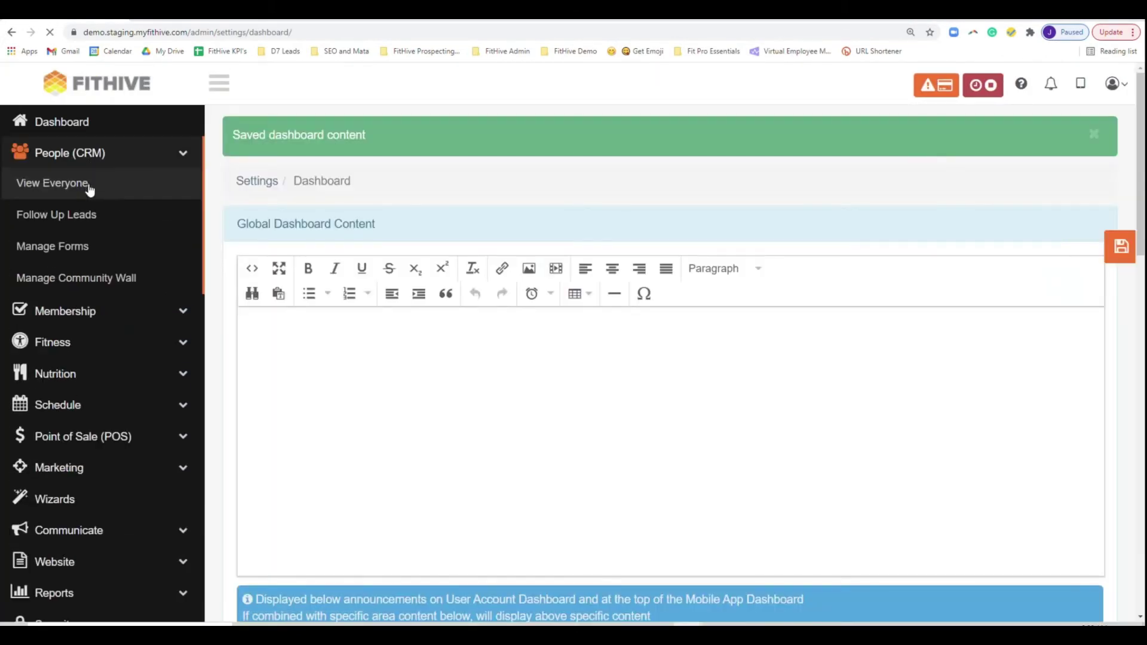
{"action": "left_click", "coordinate": [78, 188]}
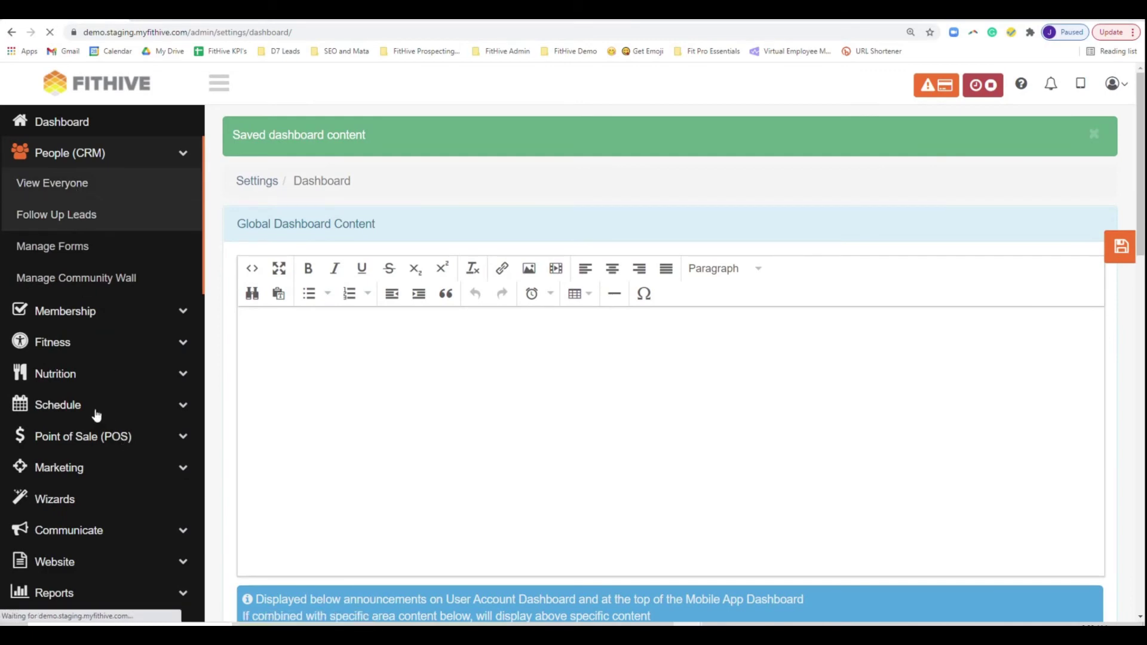
{"action": "left_click", "coordinate": [76, 407]}
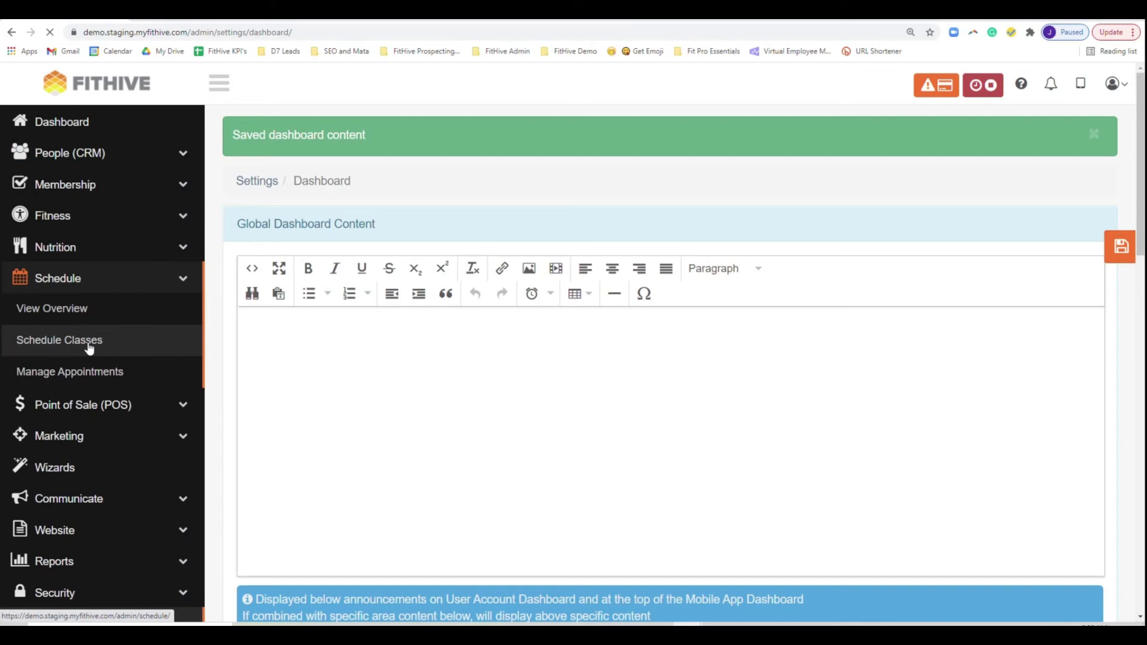
{"action": "left_click", "coordinate": [89, 345]}
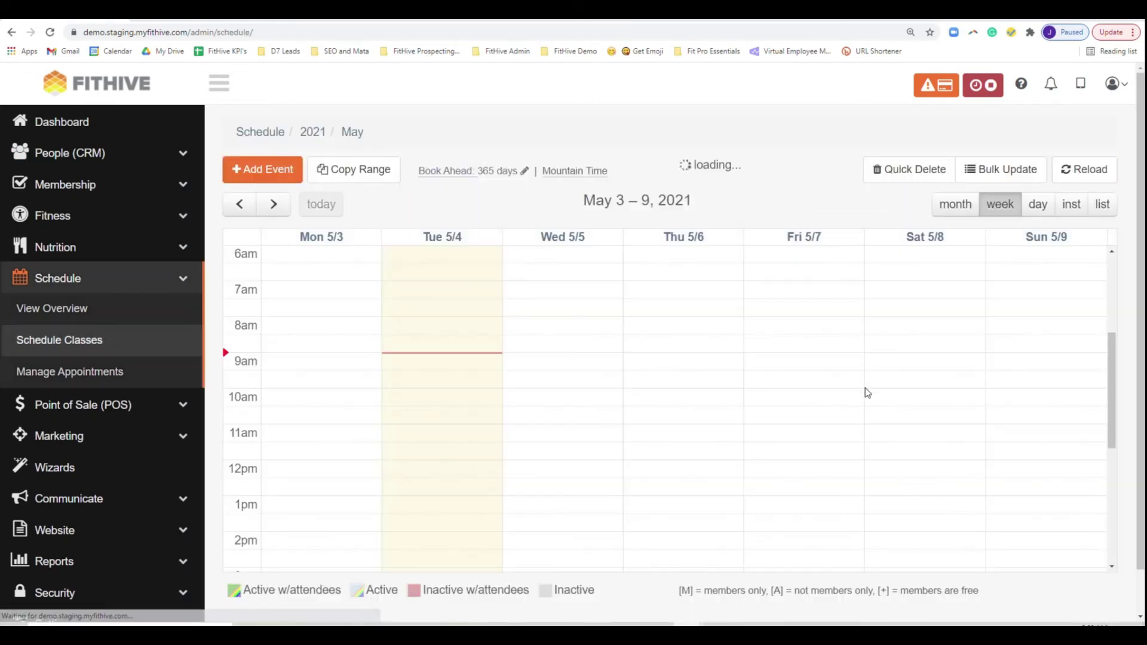
{"action": "left_click", "coordinate": [274, 204]}
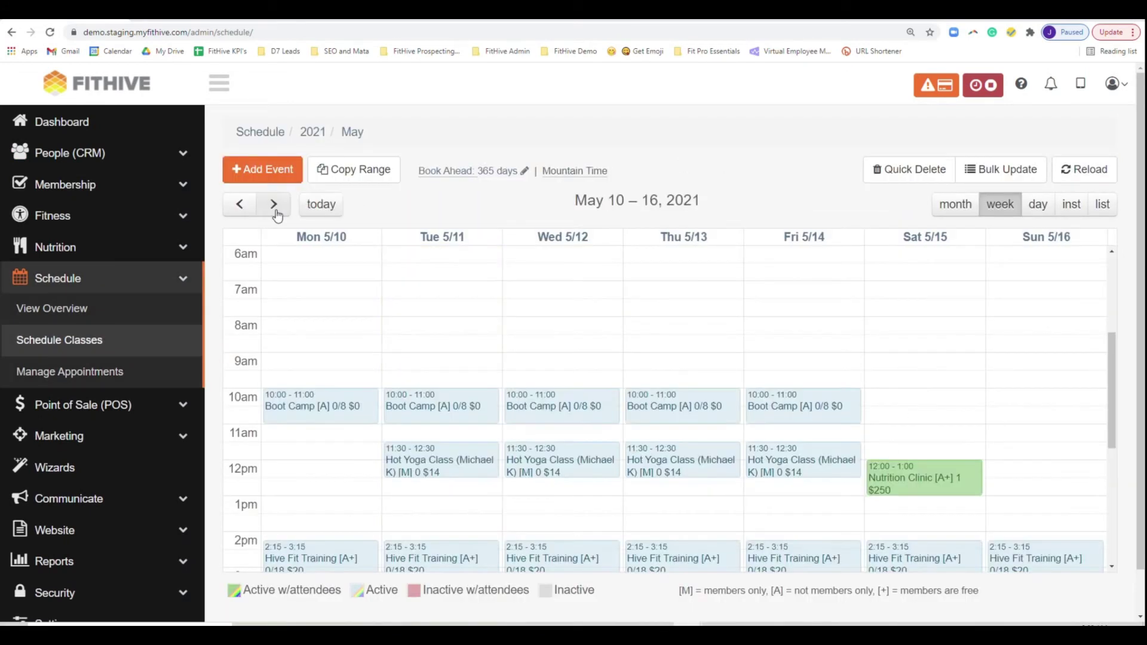
- Cancel the only registration for the 05/15/2021 Nutrition Clinic, leaving 0 attendees
{"action": "left_click", "coordinate": [940, 490]}
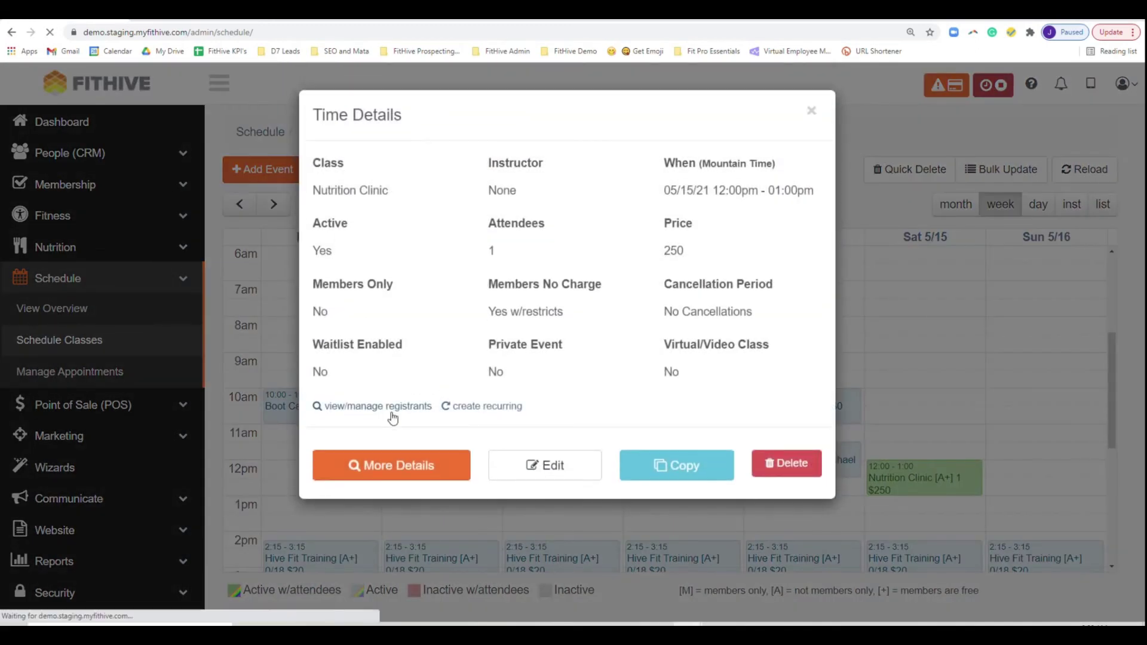
{"action": "scroll", "coordinate": [679, 404], "scroll_direction": "down", "scroll_amount": 7}
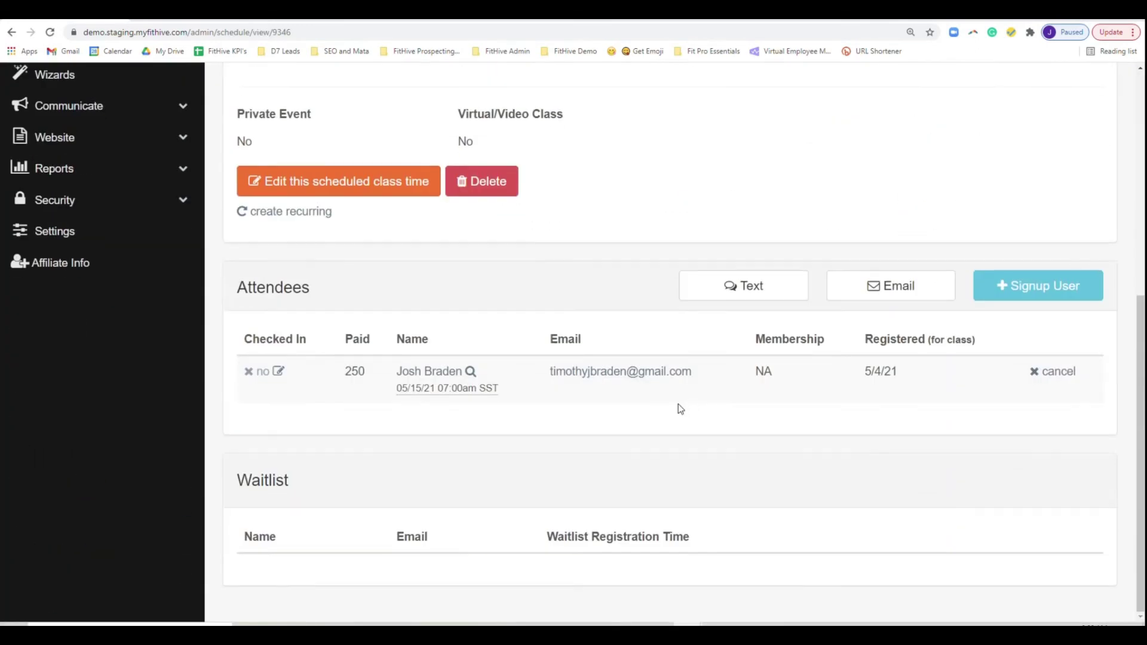
{"action": "left_click", "coordinate": [1066, 374]}
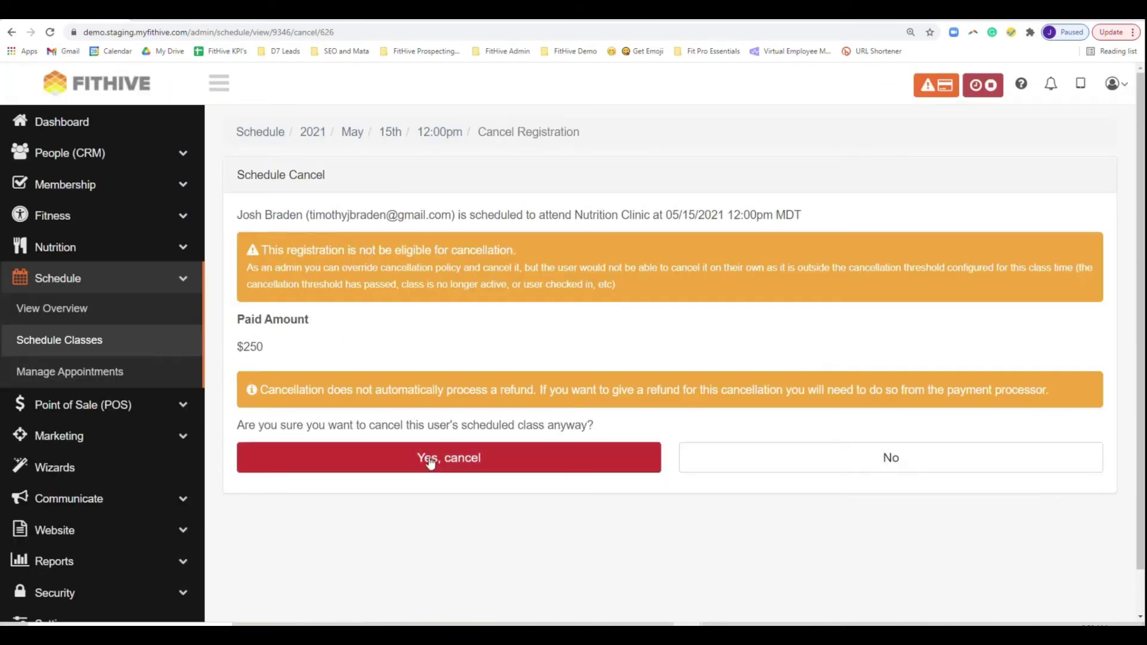
{"action": "left_click", "coordinate": [428, 465]}
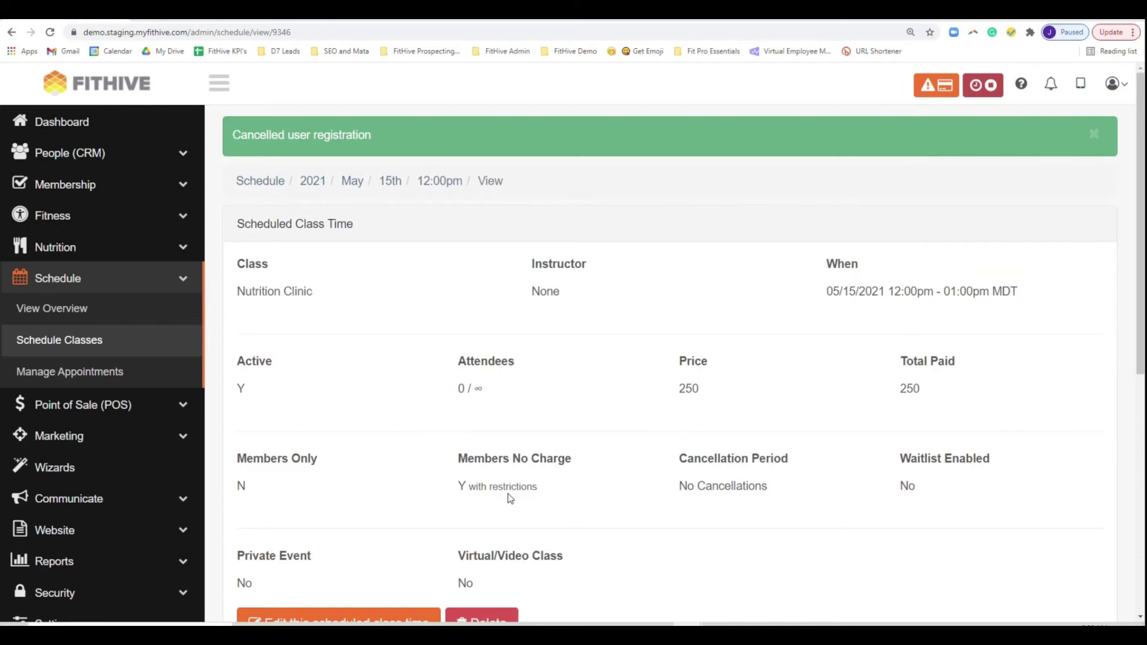
{"action": "scroll", "coordinate": [654, 456], "scroll_direction": "down", "scroll_amount": 7}
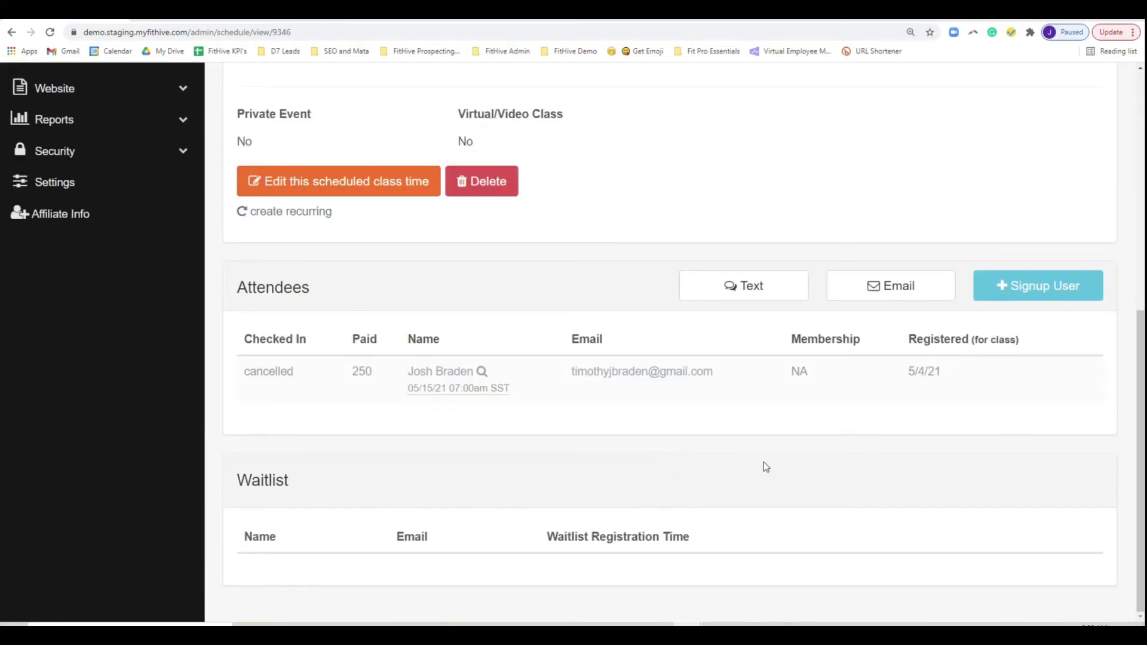
{"action": "scroll", "coordinate": [763, 461], "scroll_direction": "up", "scroll_amount": 7}
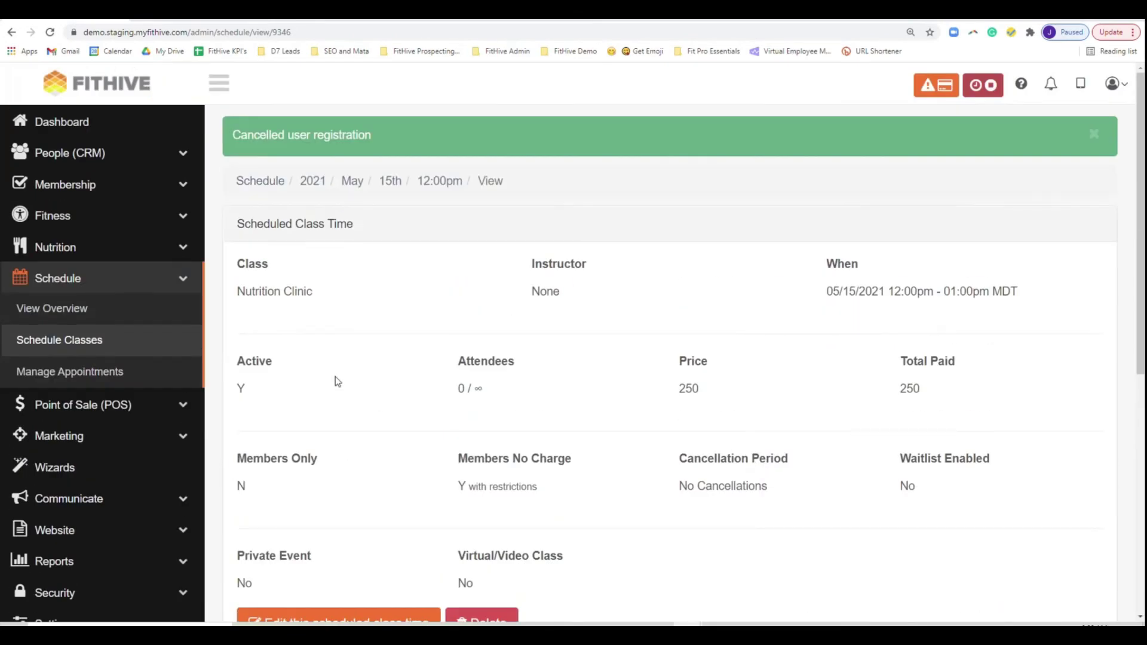
{"action": "left_click", "coordinate": [92, 156]}
- Search the list of all users for the member and open their profile
{"action": "left_click", "coordinate": [77, 190]}
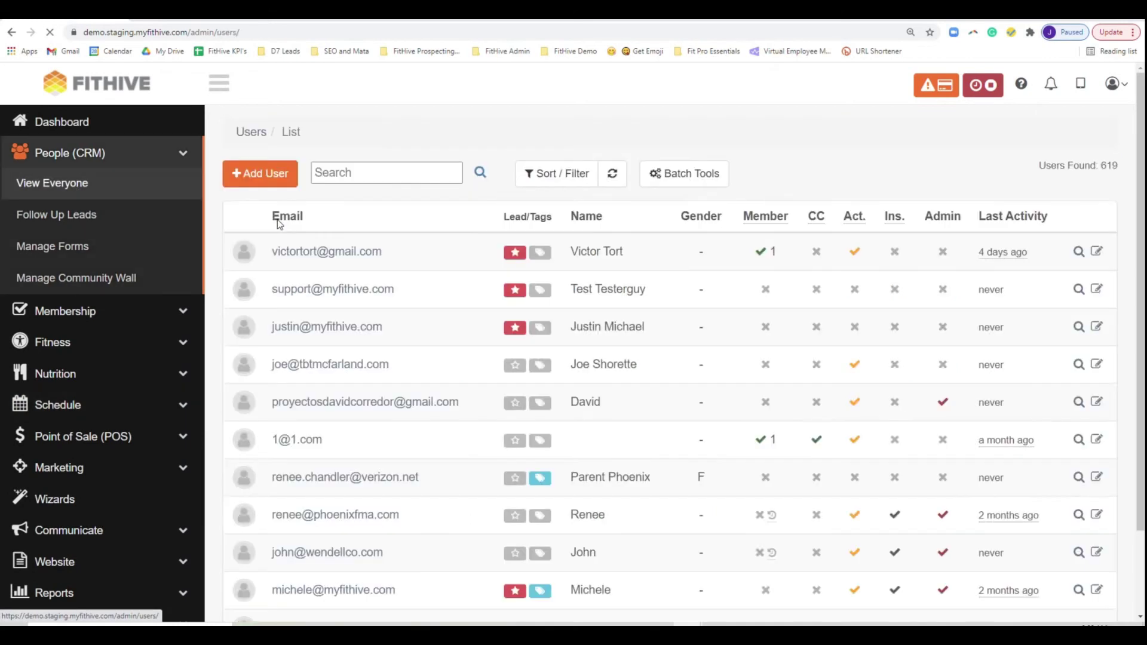
{"action": "left_click", "coordinate": [363, 178]}
{"action": "type", "text": "josh"}
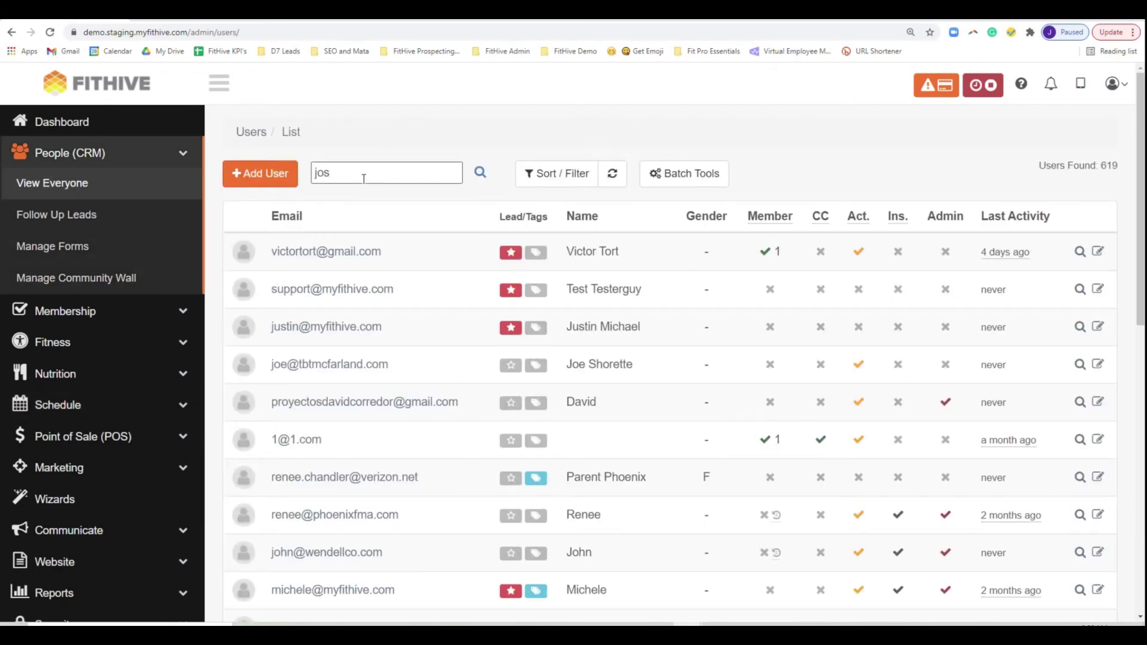
{"action": "key", "text": "BackSpace"}
{"action": "key", "text": "BackSpace"}
{"action": "key", "text": "BackSpace"}
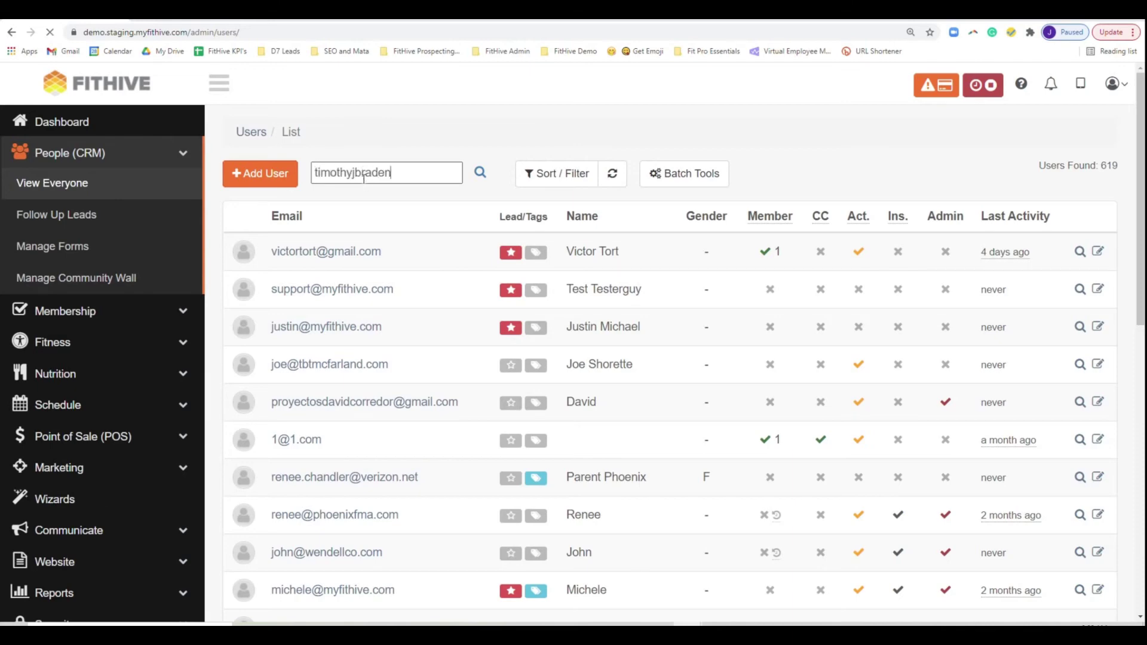
{"action": "scroll", "coordinate": [354, 303], "scroll_direction": "down", "scroll_amount": 7}
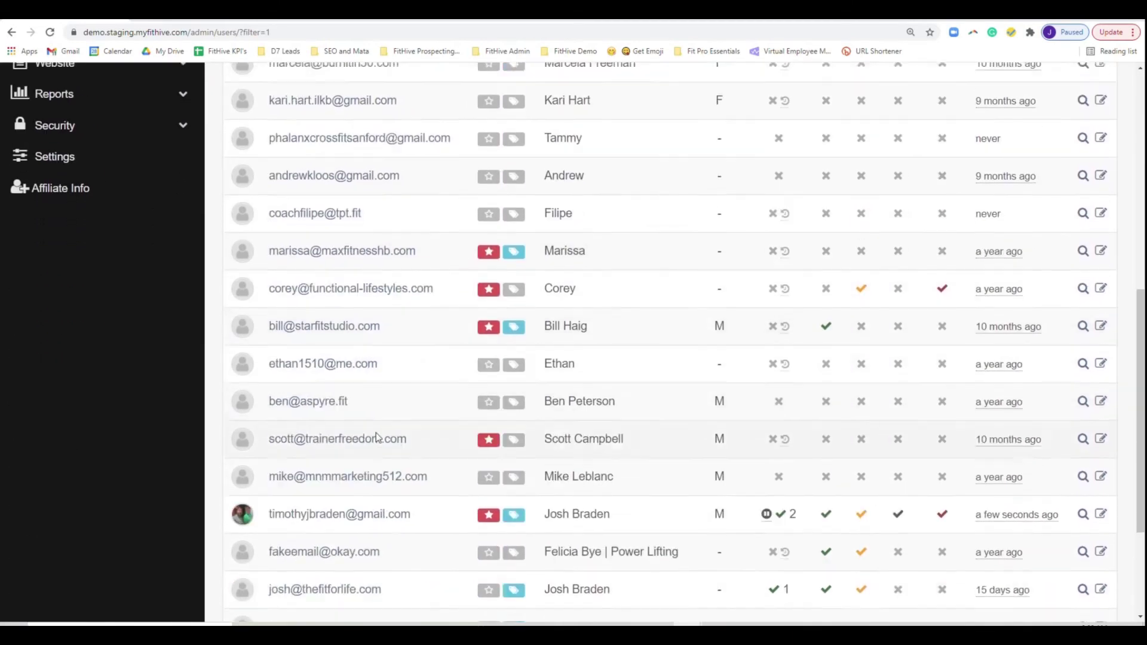
{"action": "scroll", "coordinate": [377, 438], "scroll_direction": "down", "scroll_amount": 2}
{"action": "left_click", "coordinate": [463, 433]}
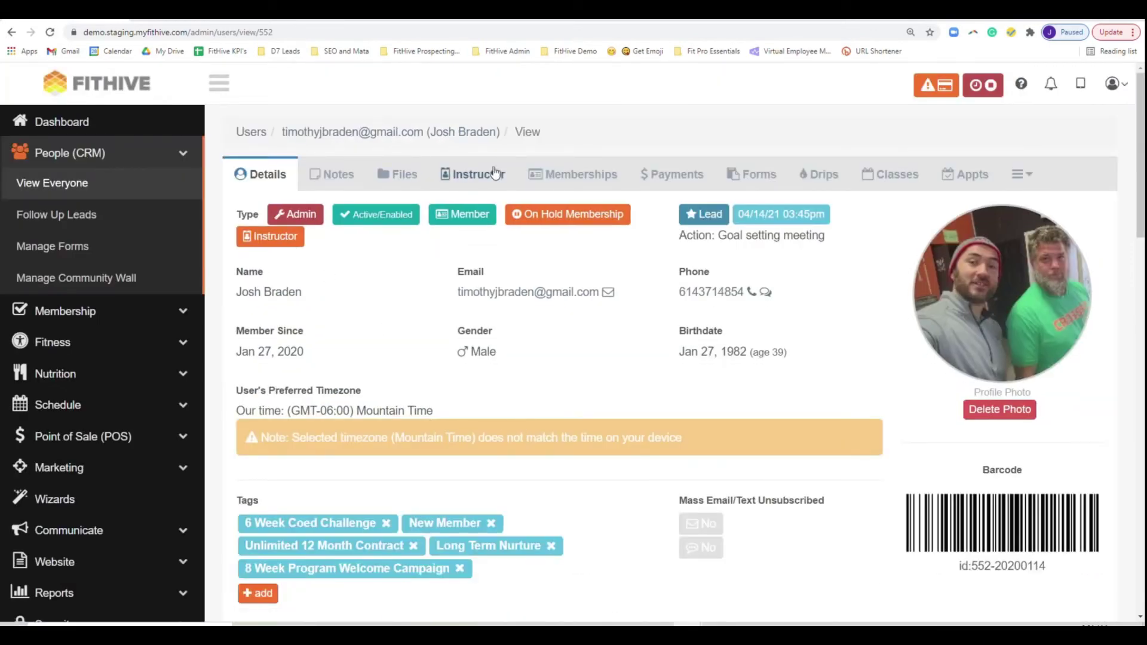
- Add a Nutrition Clinic - $250 membership for the member with the default settings
{"action": "left_click", "coordinate": [589, 174]}
{"action": "scroll", "coordinate": [680, 413], "scroll_direction": "down", "scroll_amount": 5}
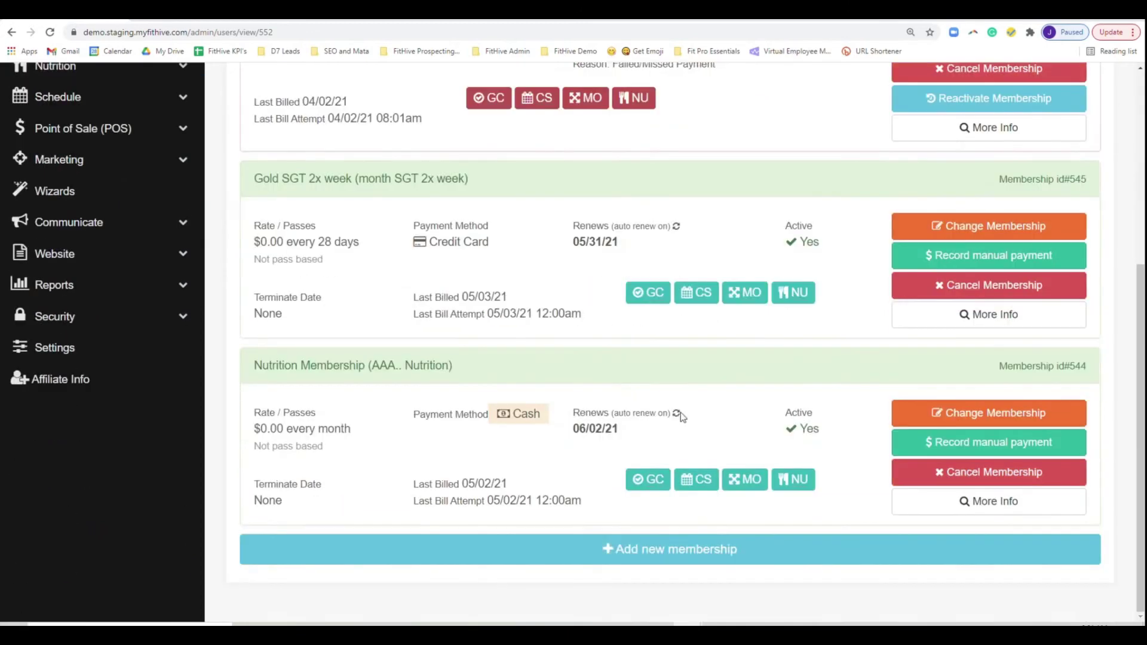
{"action": "left_click", "coordinate": [724, 547]}
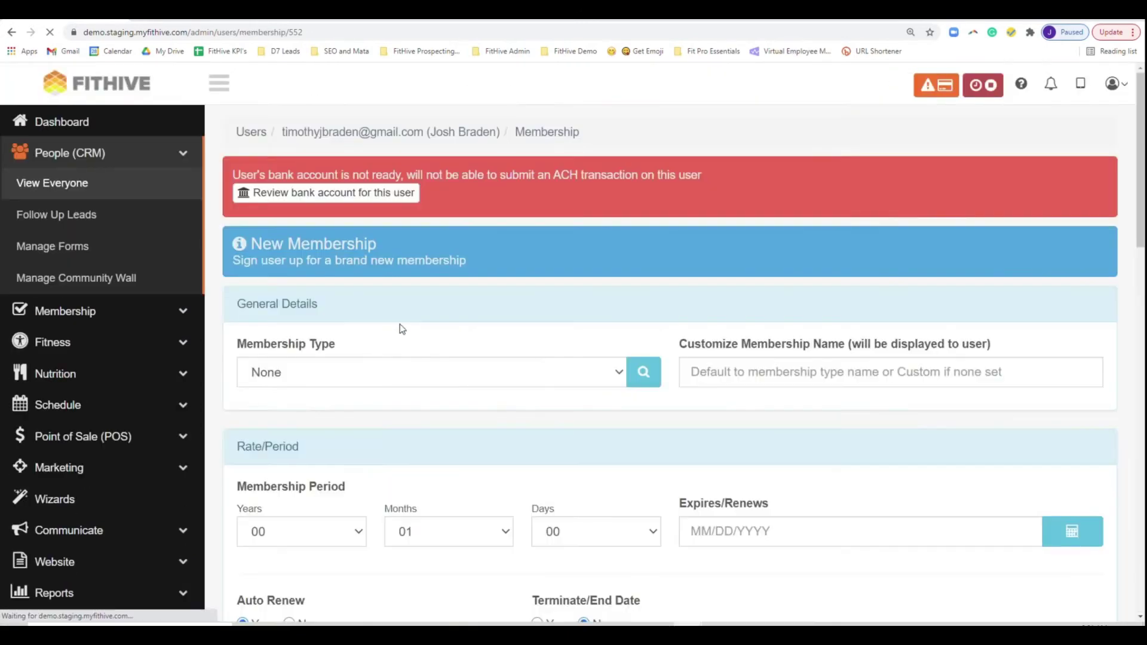
{"action": "left_click", "coordinate": [469, 375]}
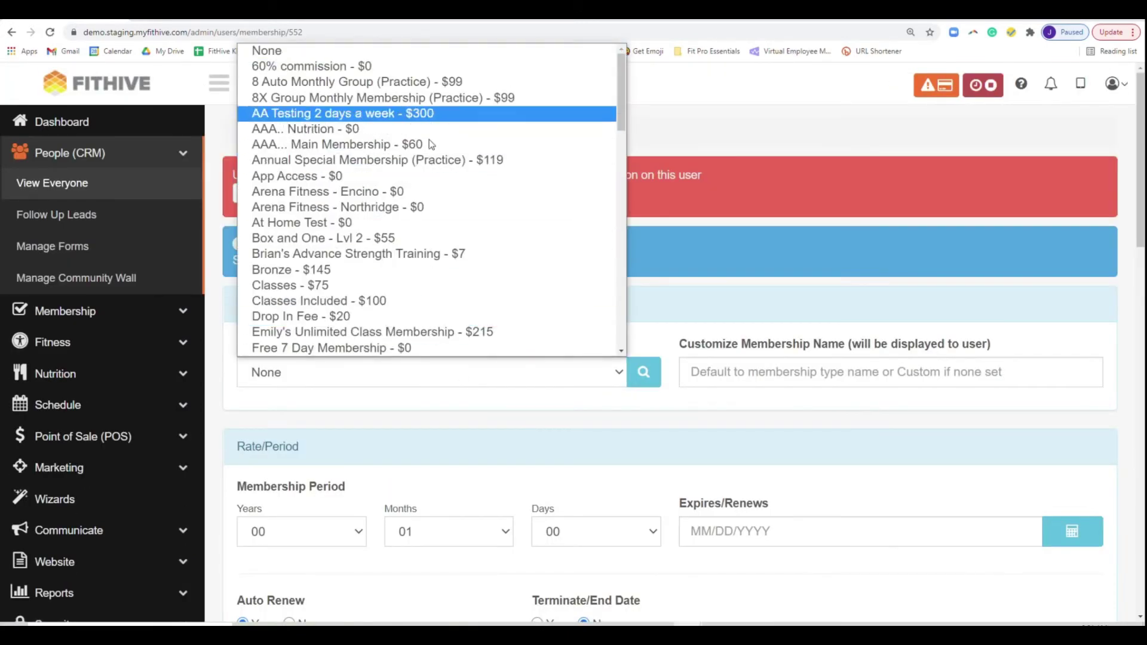
{"action": "scroll", "coordinate": [457, 314], "scroll_direction": "down", "scroll_amount": 10}
{"action": "scroll", "coordinate": [454, 264], "scroll_direction": "up", "scroll_amount": 2}
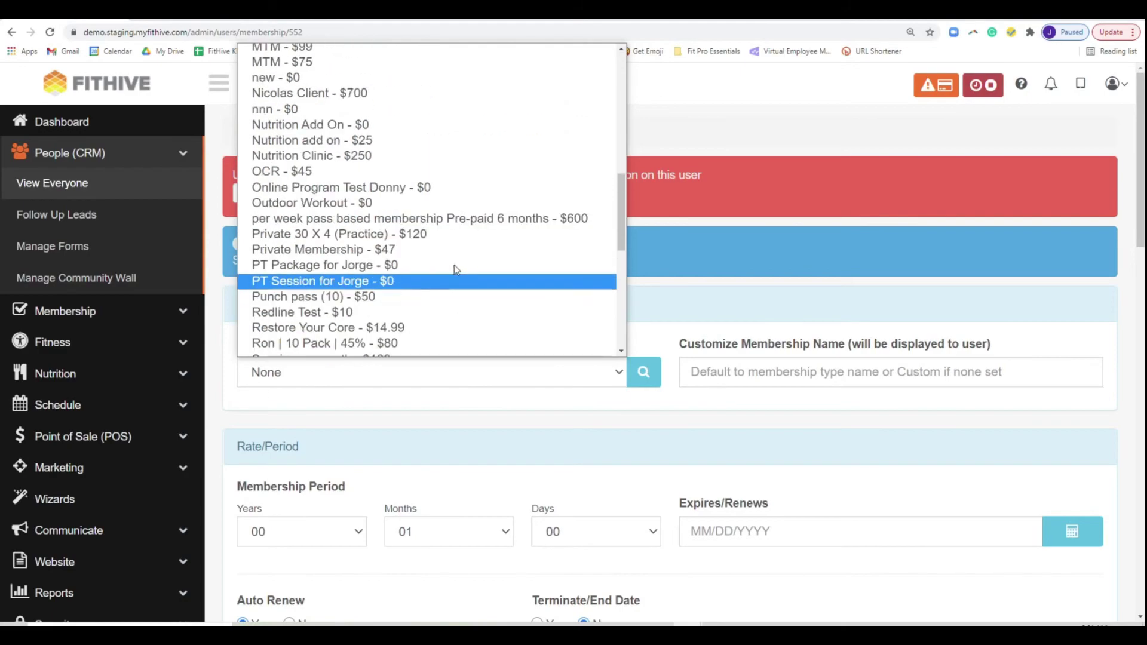
{"action": "left_click", "coordinate": [440, 168]}
{"action": "scroll", "coordinate": [598, 508], "scroll_direction": "down", "scroll_amount": 3}
{"action": "left_click", "coordinate": [452, 569]}
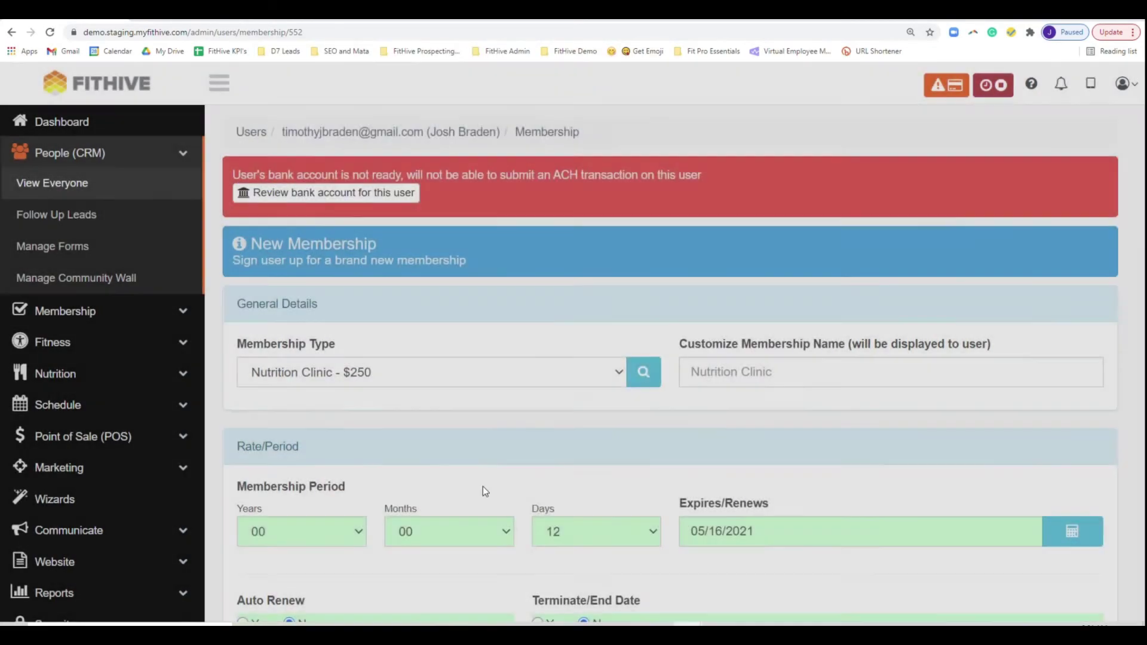
- Sign the member up with cash payment taken right now
{"action": "scroll", "coordinate": [508, 493], "scroll_direction": "down", "scroll_amount": 20}
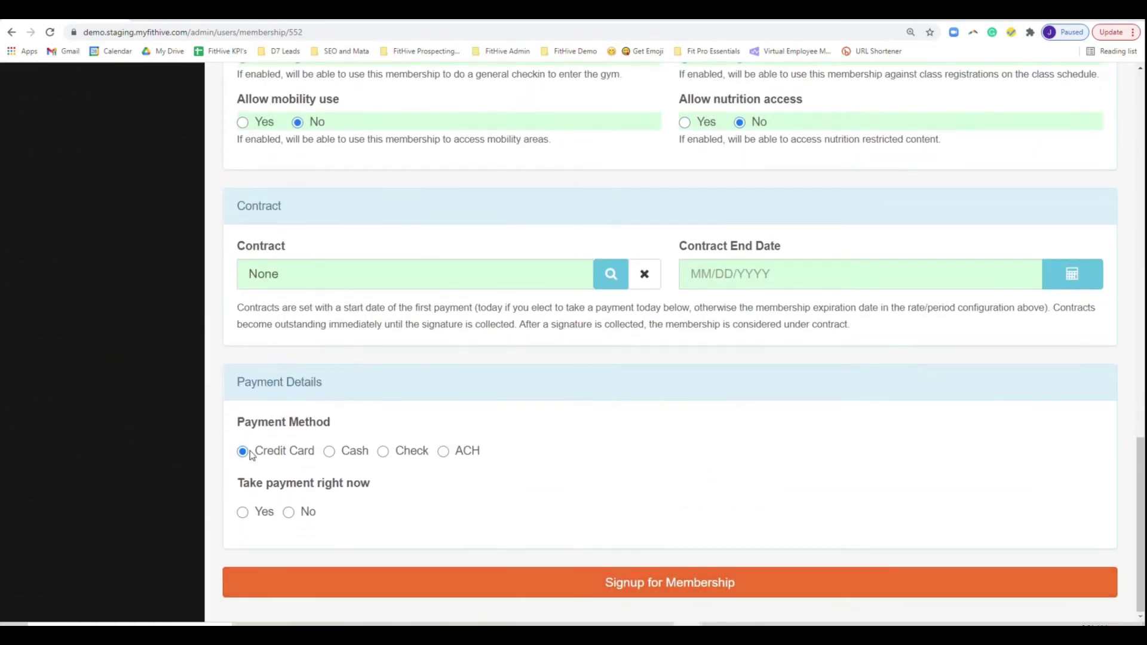
{"action": "left_click", "coordinate": [329, 452]}
{"action": "left_click", "coordinate": [239, 558]}
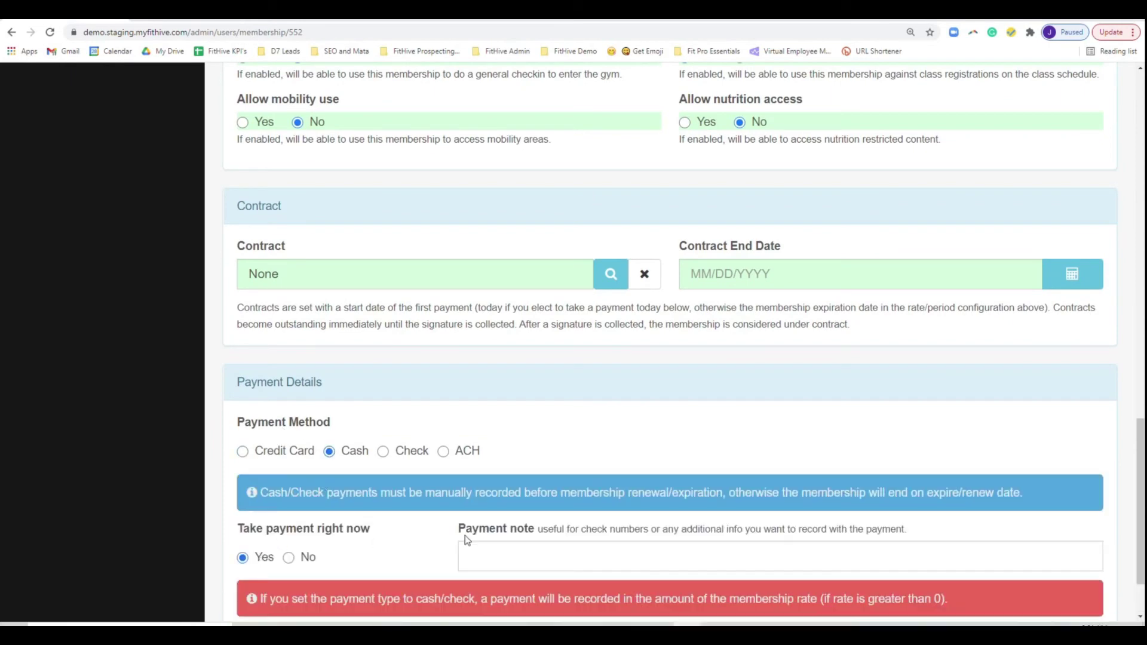
{"action": "scroll", "coordinate": [647, 571], "scroll_direction": "down", "scroll_amount": 2}
{"action": "left_click", "coordinate": [697, 602]}
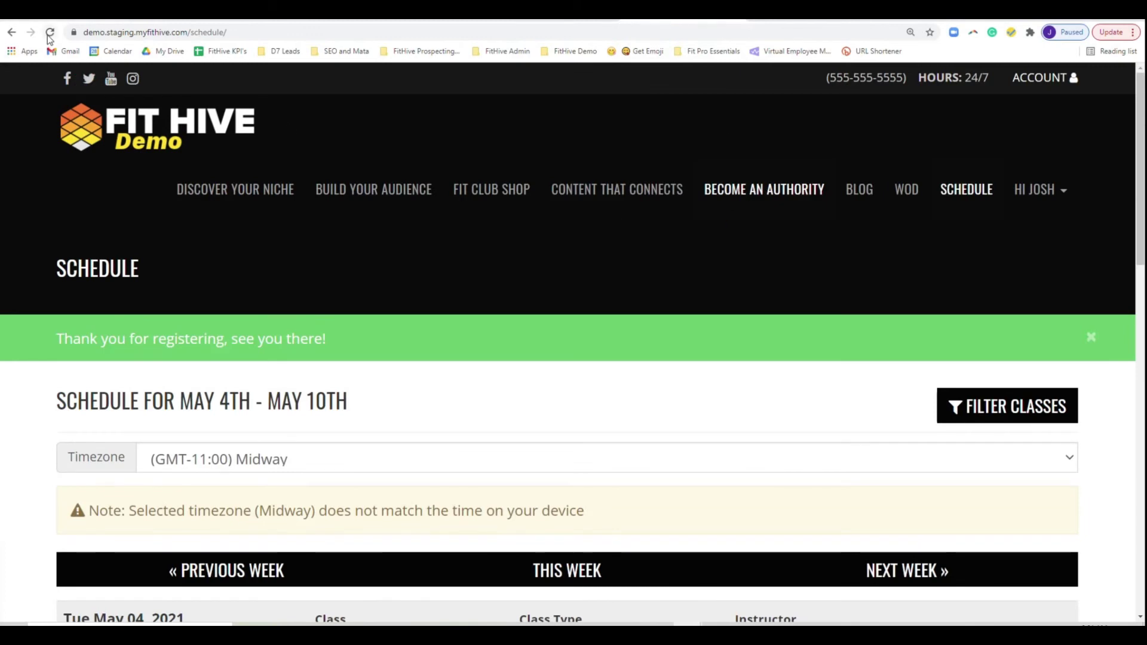
- Reload the class schedule and filter the classes to 05/15/2021
{"action": "left_click", "coordinate": [49, 33]}
{"action": "scroll", "coordinate": [839, 391], "scroll_direction": "down", "scroll_amount": 6}
{"action": "scroll", "coordinate": [938, 310], "scroll_direction": "up", "scroll_amount": 6}
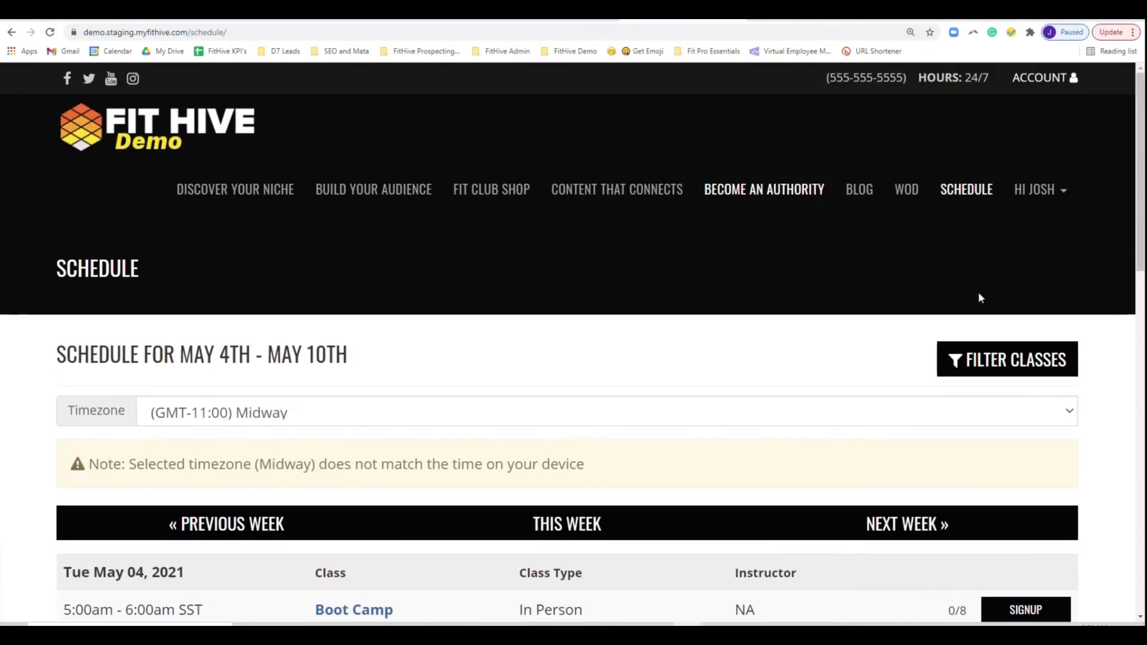
{"action": "left_click", "coordinate": [1007, 359]}
{"action": "scroll", "coordinate": [640, 389], "scroll_direction": "down", "scroll_amount": 4}
{"action": "left_click", "coordinate": [883, 309]}
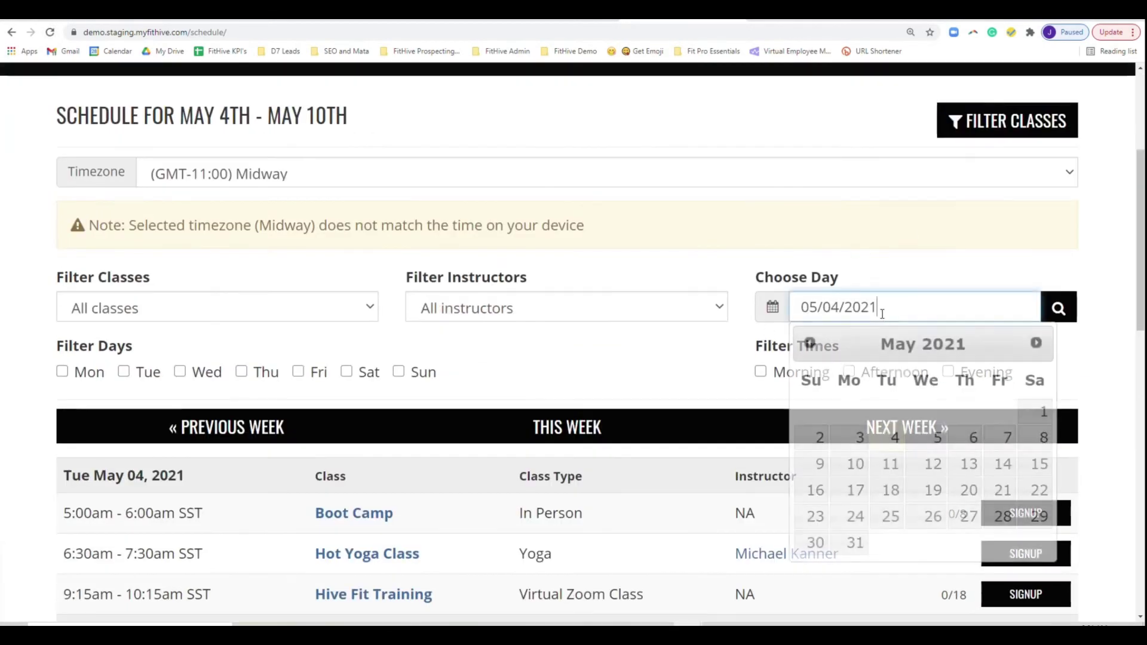
{"action": "left_click", "coordinate": [1039, 464]}
{"action": "left_click", "coordinate": [1056, 305]}
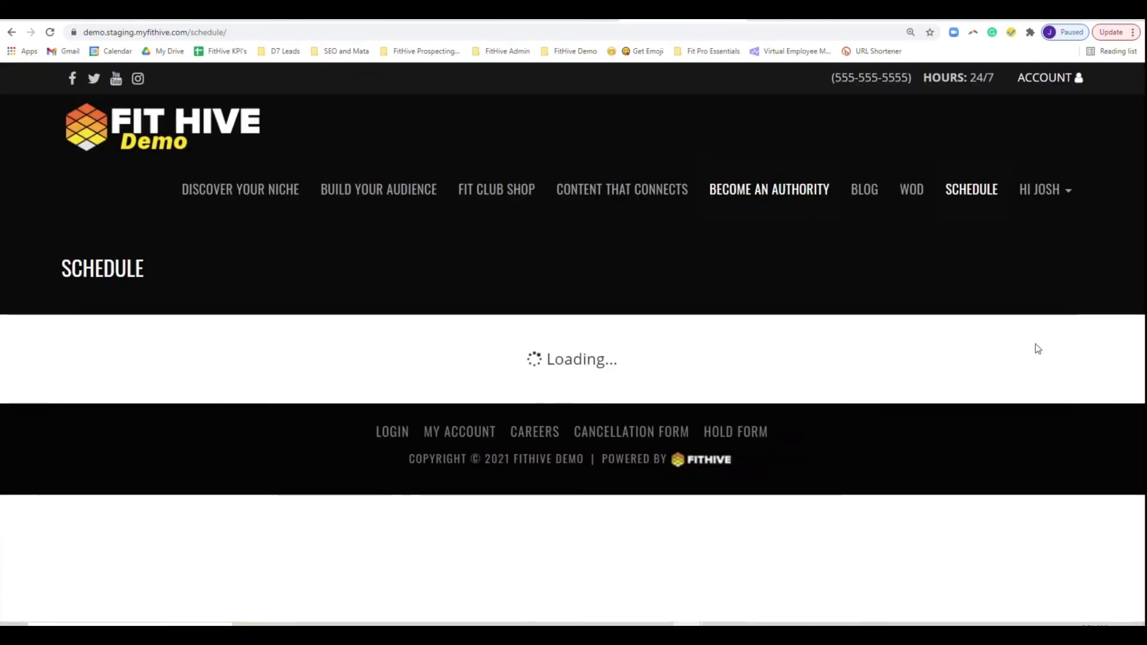
{"action": "scroll", "coordinate": [768, 483], "scroll_direction": "down", "scroll_amount": 4}
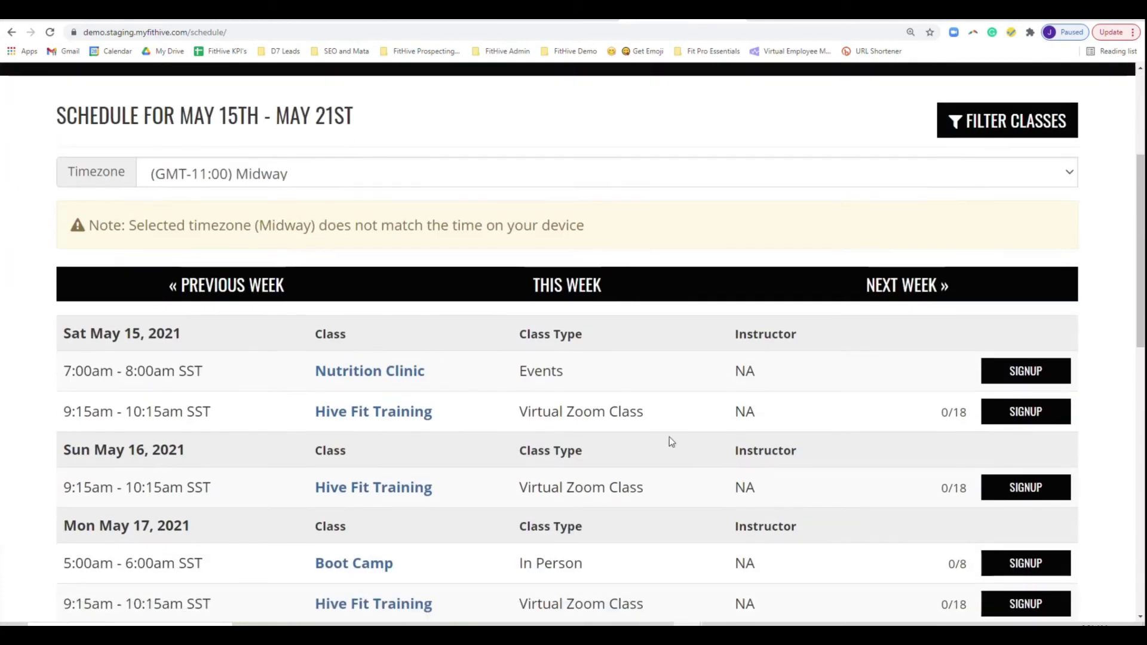
- Open the Nutrition Clinic signup, copy its URL, and go to the admin Settings
{"action": "left_click", "coordinate": [1013, 373]}
{"action": "scroll", "coordinate": [708, 367], "scroll_direction": "down", "scroll_amount": 5}
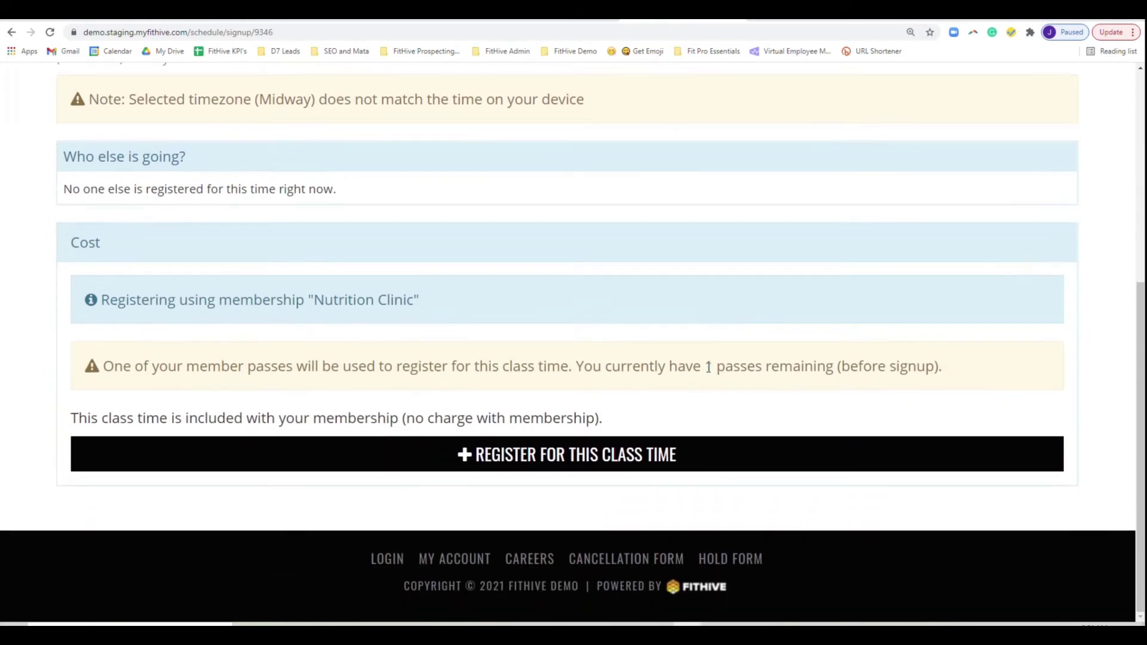
{"action": "left_click", "coordinate": [328, 32]}
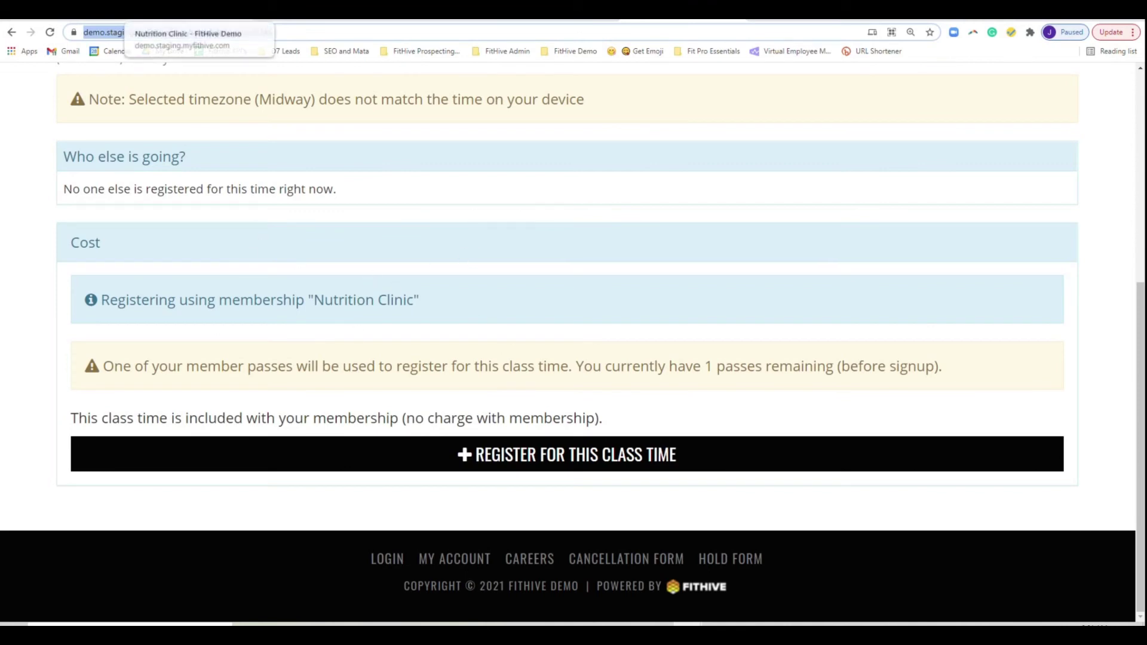
{"action": "left_click", "coordinate": [78, 10]}
{"action": "scroll", "coordinate": [95, 537], "scroll_direction": "down", "scroll_amount": 3}
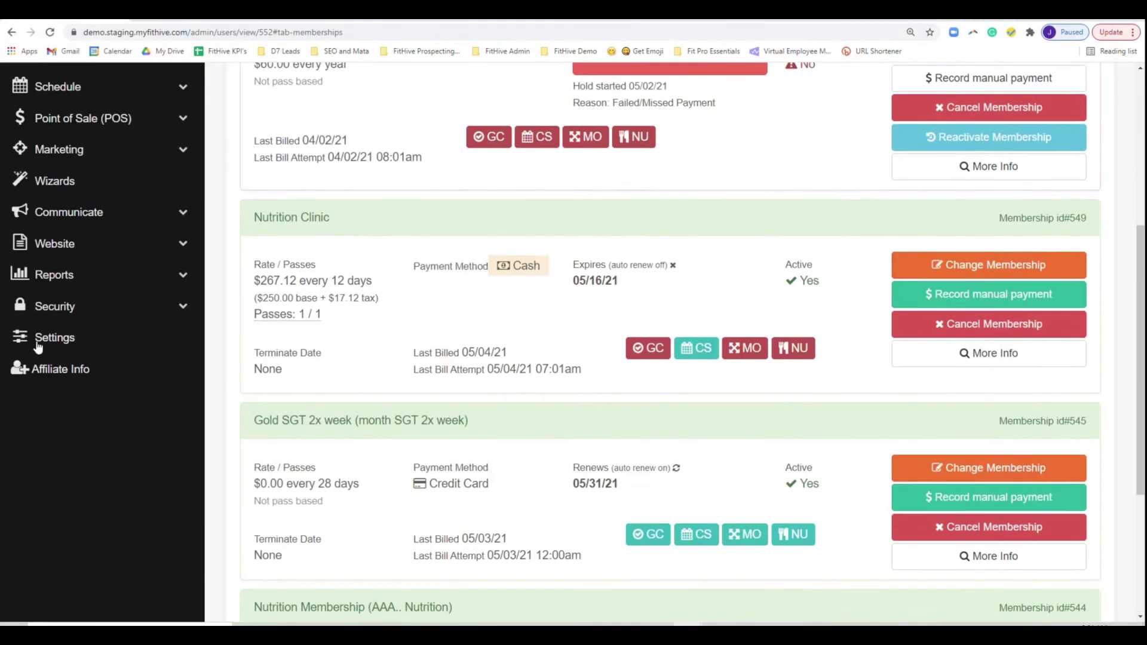
{"action": "left_click", "coordinate": [37, 340]}
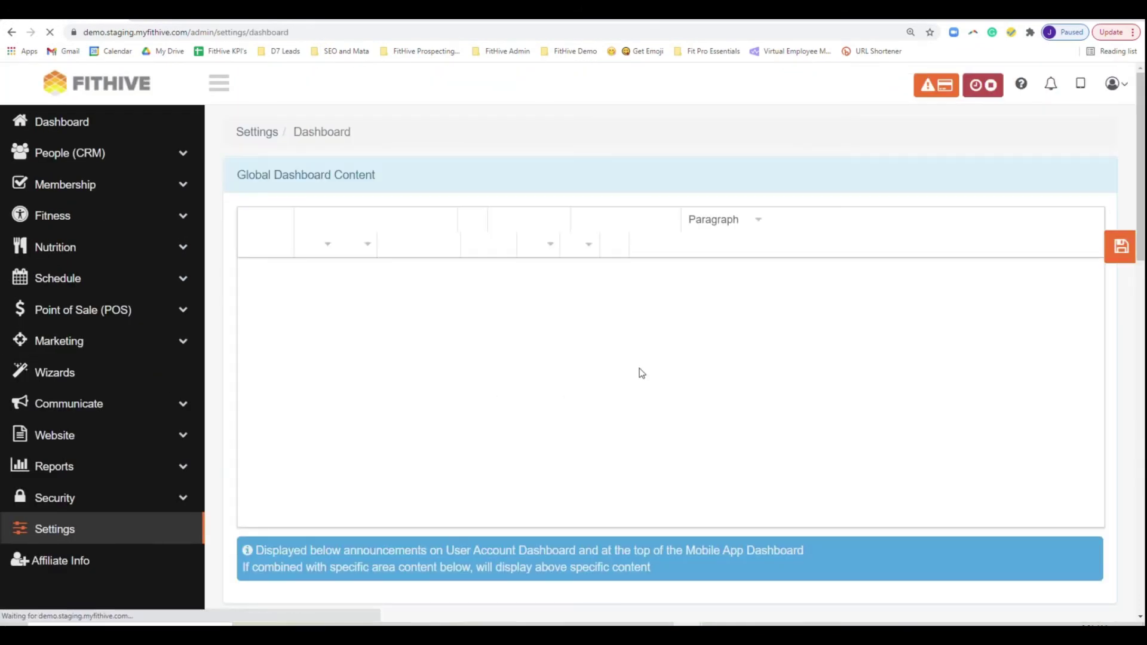
- Add a 'Register Here' line under 'Please RSVP via this link!' and select it
{"action": "scroll", "coordinate": [432, 275], "scroll_direction": "down", "scroll_amount": 6}
{"action": "scroll", "coordinate": [608, 368], "scroll_direction": "down", "scroll_amount": 2}
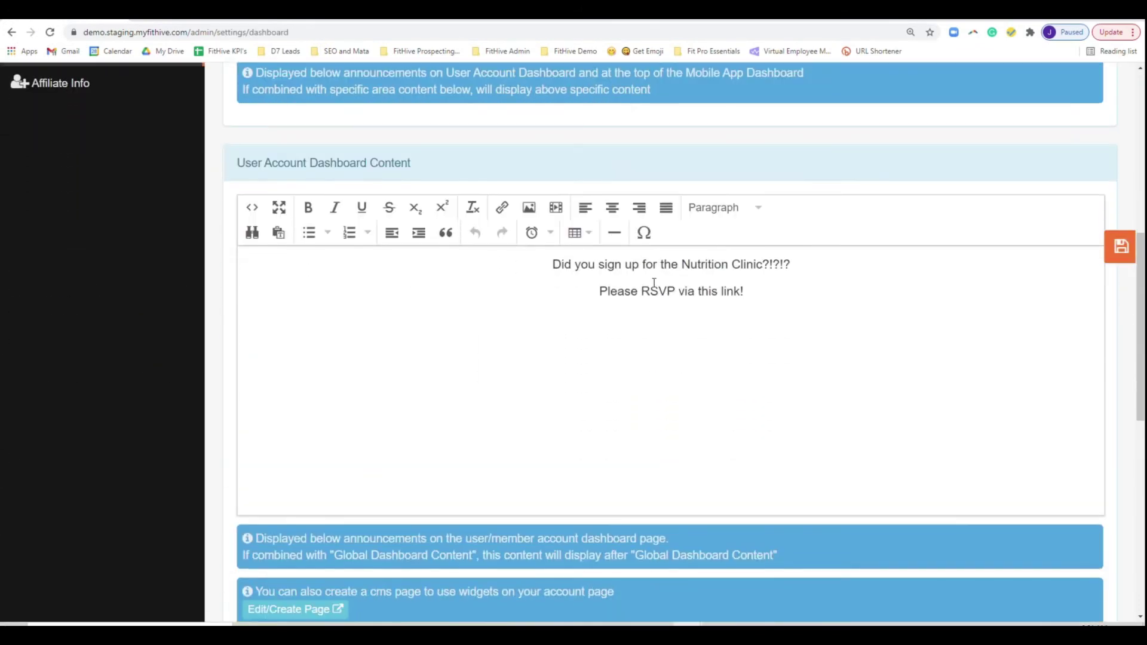
{"action": "left_click_drag", "start_coordinate": [413, 163], "coordinate": [237, 164]}
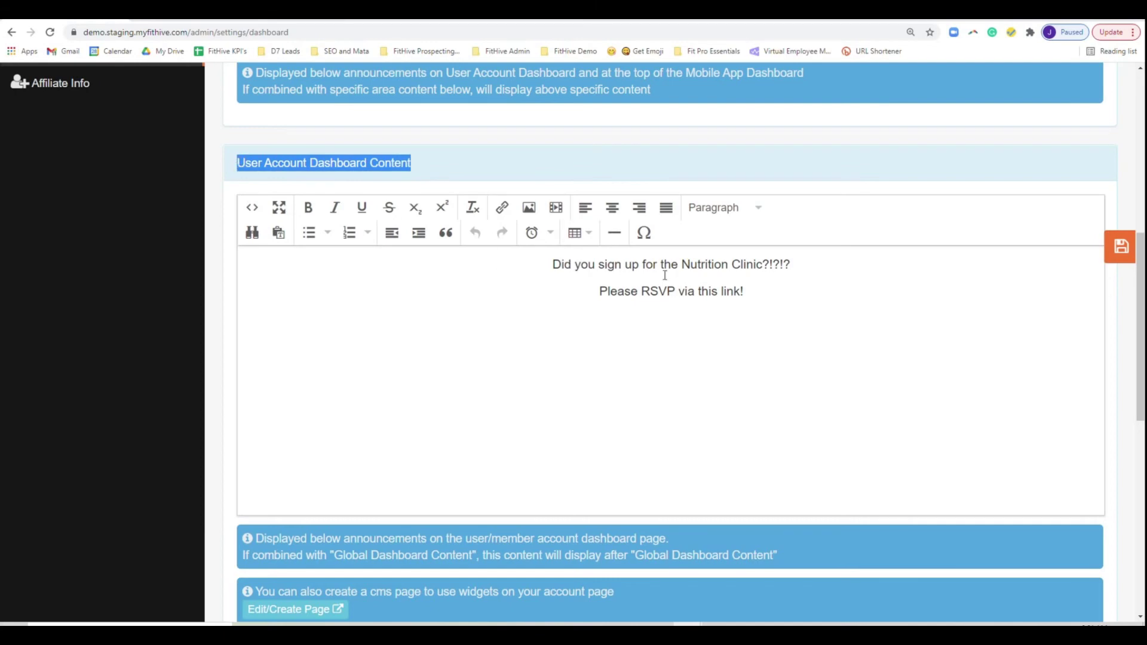
{"action": "left_click", "coordinate": [768, 286]}
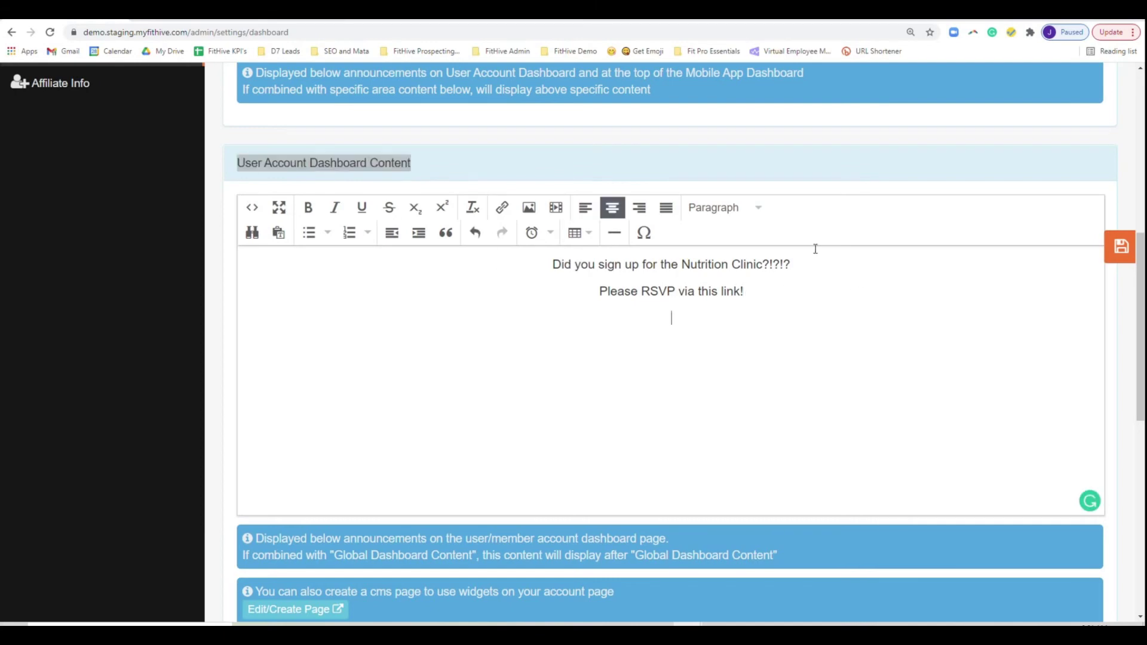
{"action": "type", "text": "Register Here"}
{"action": "left_click_drag", "start_coordinate": [709, 319], "coordinate": [633, 319]}
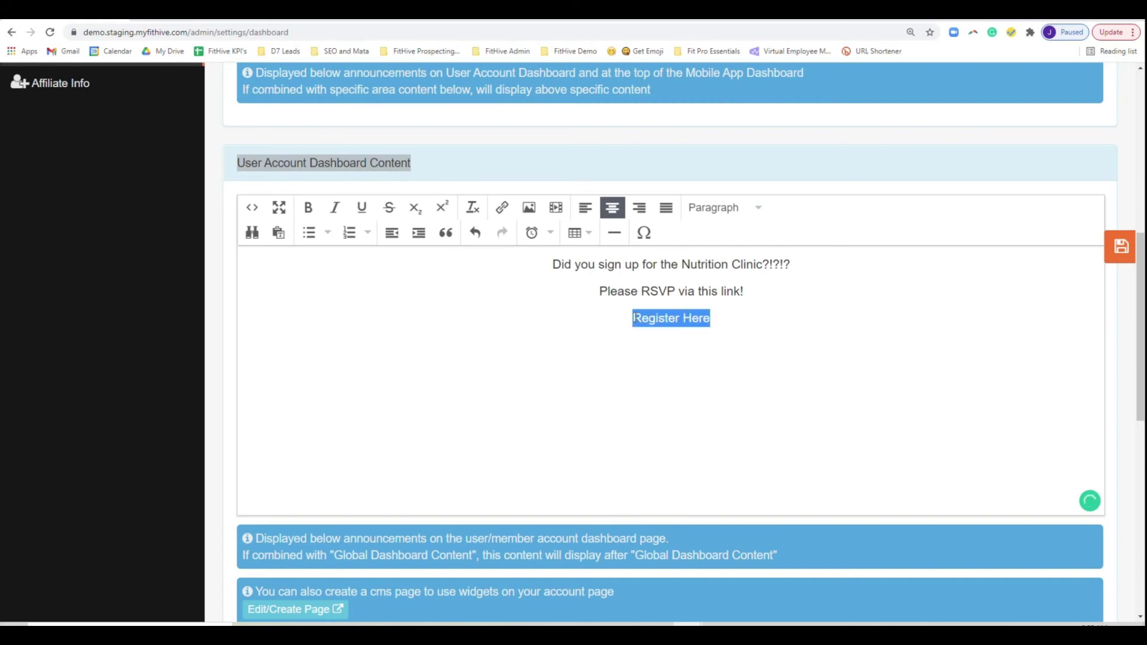
{"action": "left_click", "coordinate": [502, 208]}
- Link 'Register Here' to the copied signup URL as a Danger Button and save the dashboard content
{"action": "key", "text": "ctrl+v"}
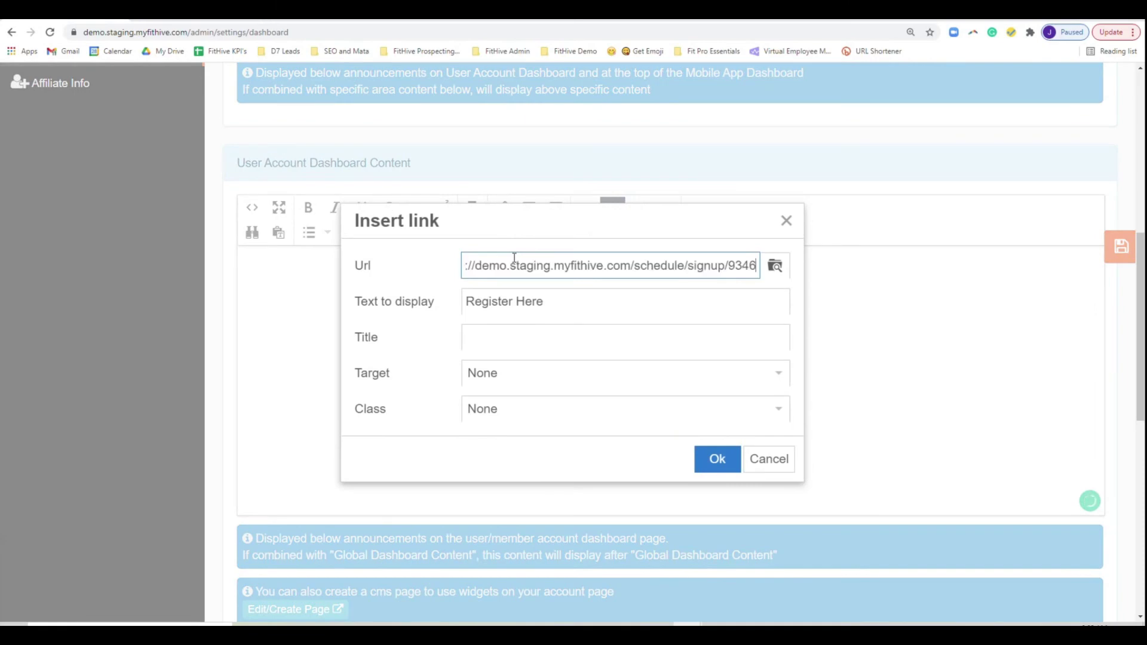
{"action": "left_click", "coordinate": [518, 409]}
{"action": "scroll", "coordinate": [629, 481], "scroll_direction": "down", "scroll_amount": 8}
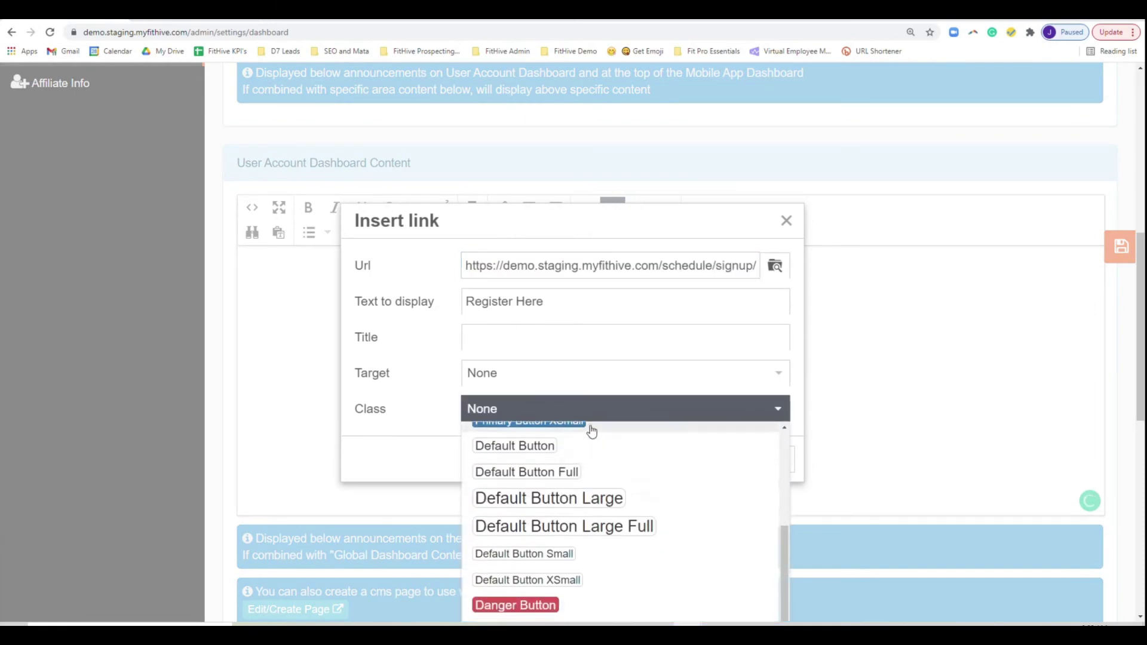
{"action": "scroll", "coordinate": [800, 538], "scroll_direction": "down", "scroll_amount": 3}
{"action": "scroll", "coordinate": [800, 538], "scroll_direction": "down", "scroll_amount": 4}
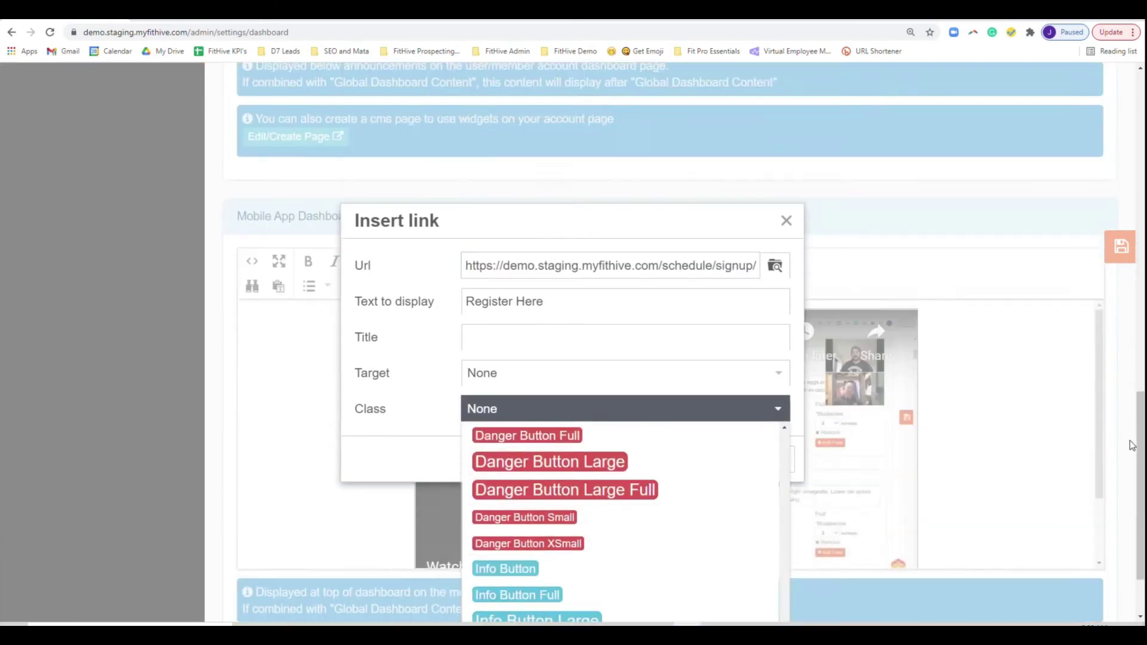
{"action": "left_click", "coordinate": [557, 437]}
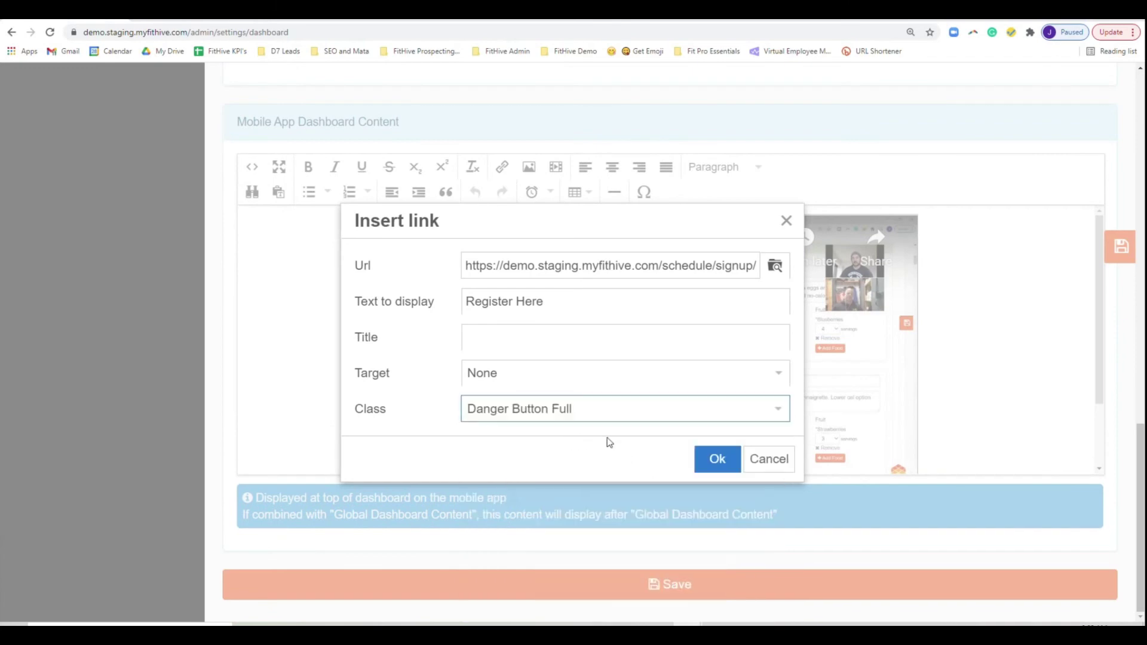
{"action": "left_click", "coordinate": [650, 418]}
{"action": "scroll", "coordinate": [596, 470], "scroll_direction": "up", "scroll_amount": 2}
{"action": "left_click", "coordinate": [595, 471]}
{"action": "left_click", "coordinate": [733, 461]}
{"action": "left_click", "coordinate": [1120, 254]}
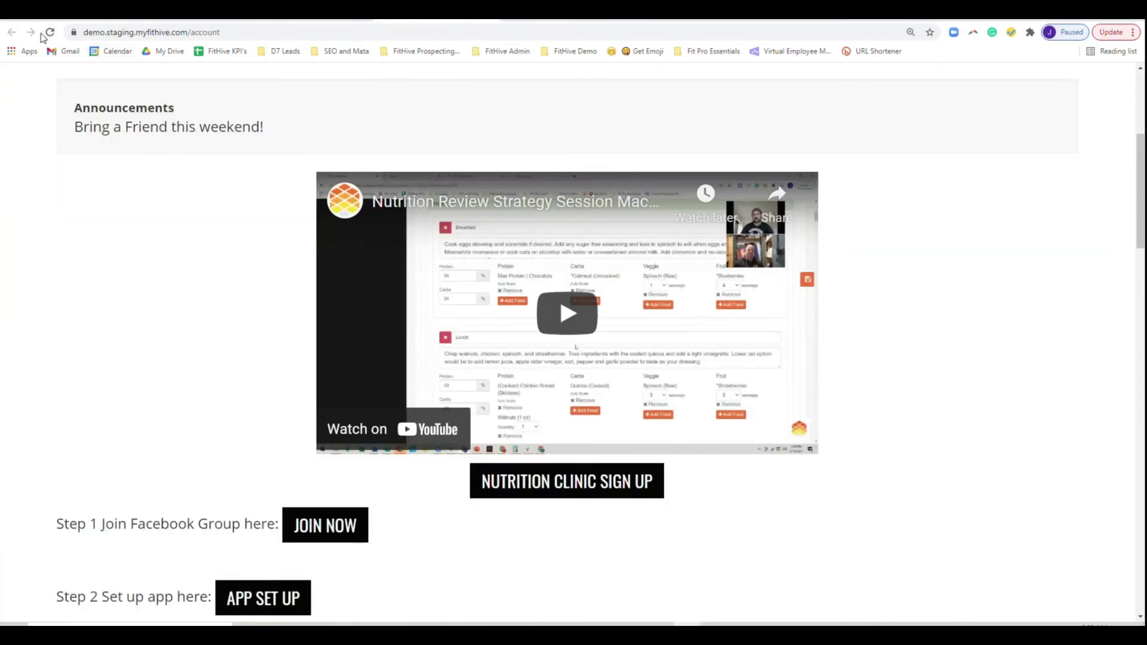
- Reload the member account page and bring up the membership signup window
{"action": "left_click", "coordinate": [49, 32]}
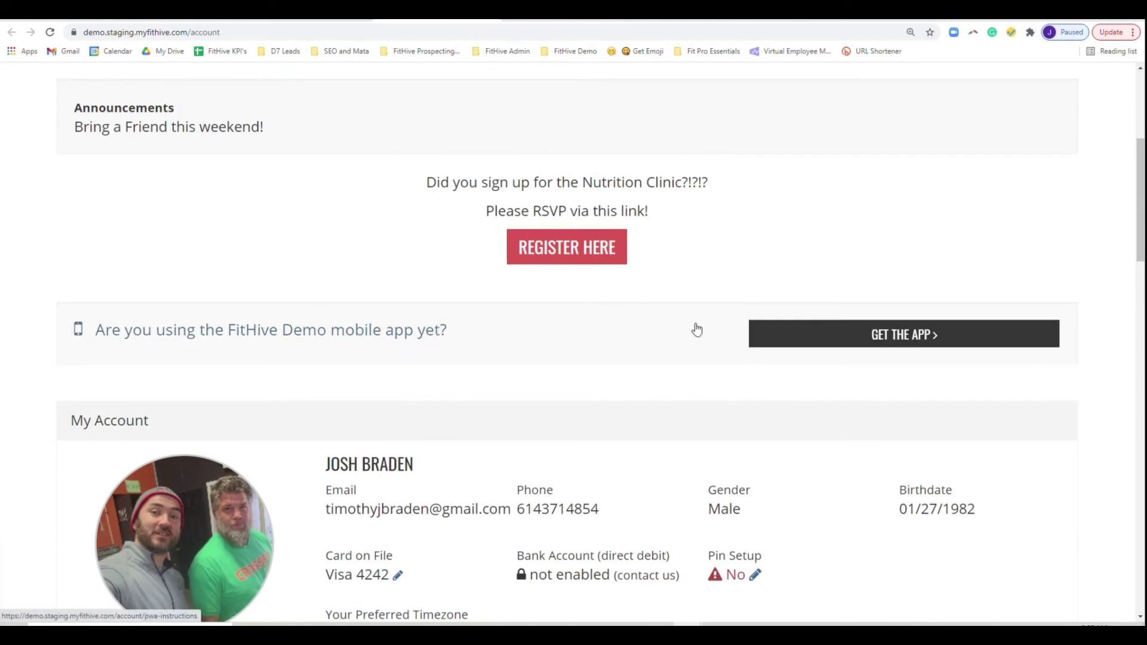
{"action": "scroll", "coordinate": [693, 335], "scroll_direction": "up", "scroll_amount": 2}
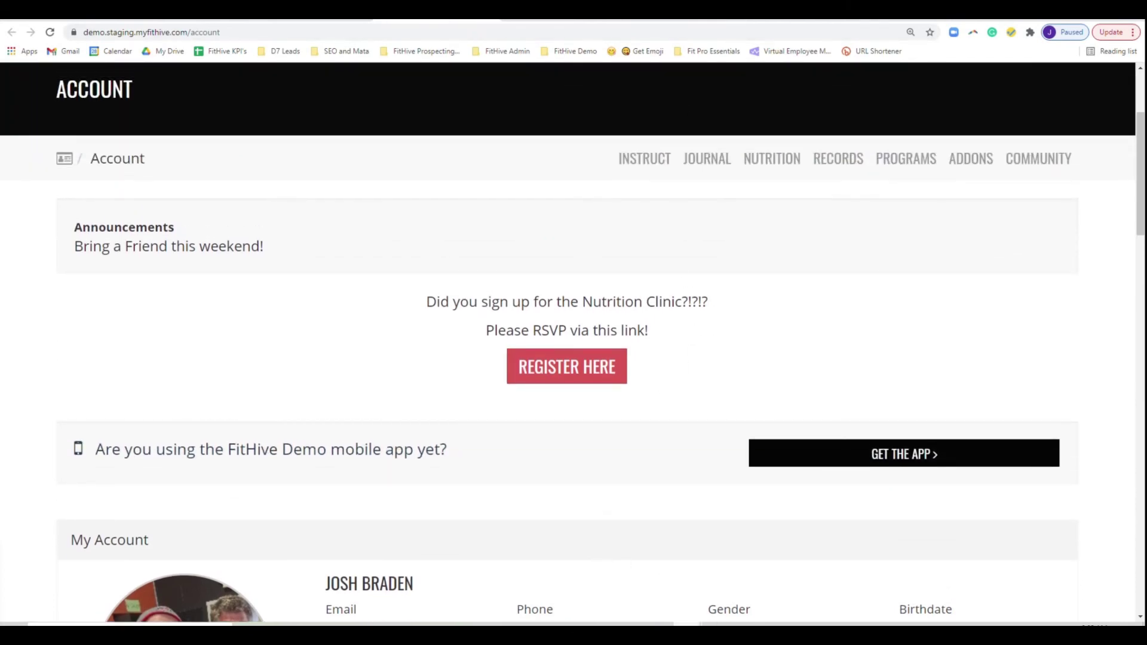
{"action": "mouse_move", "coordinate": [631, 635]}
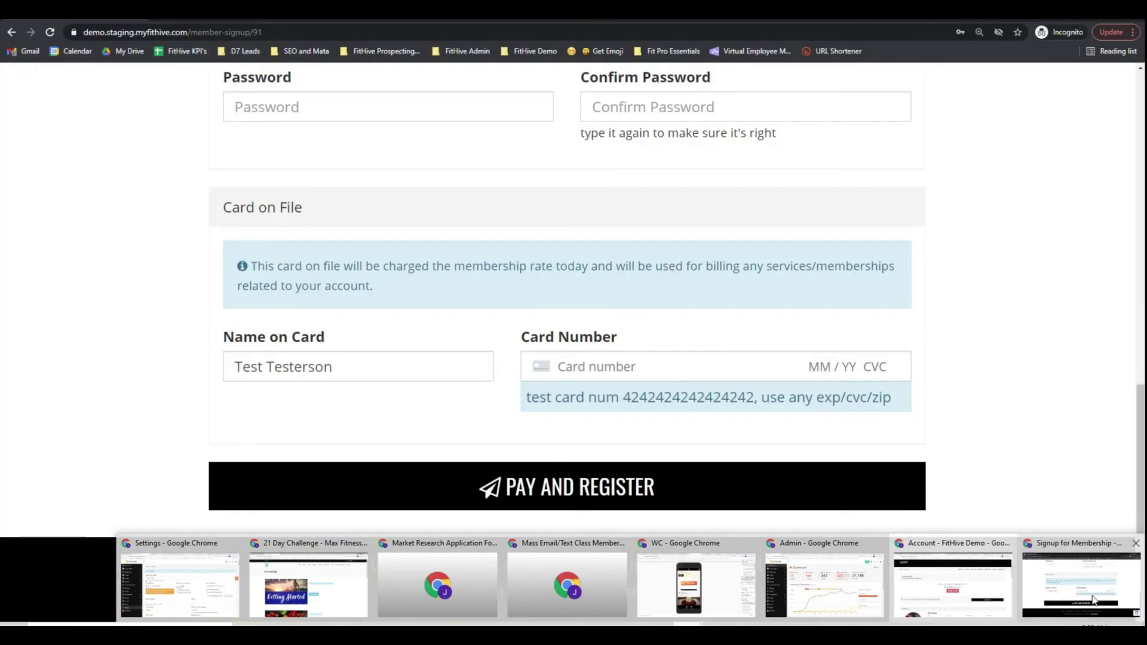
{"action": "left_click", "coordinate": [1095, 601]}
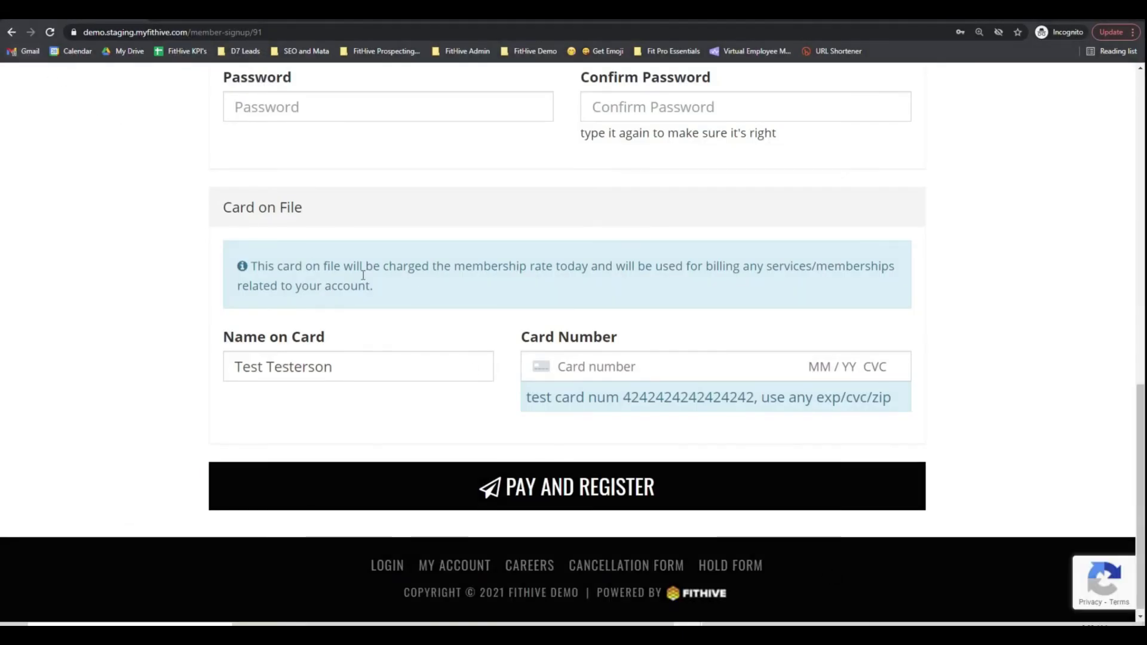
{"action": "scroll", "coordinate": [363, 276], "scroll_direction": "up", "scroll_amount": 9}
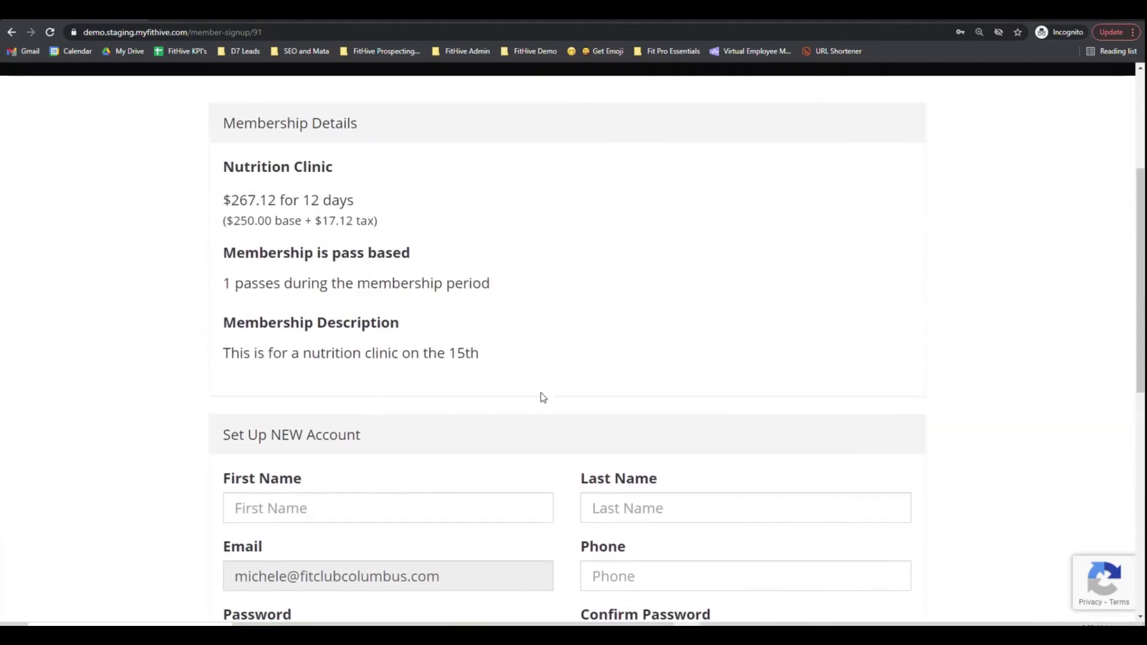
{"action": "scroll", "coordinate": [615, 505], "scroll_direction": "up", "scroll_amount": 1}
{"action": "scroll", "coordinate": [555, 497], "scroll_direction": "down", "scroll_amount": 4}
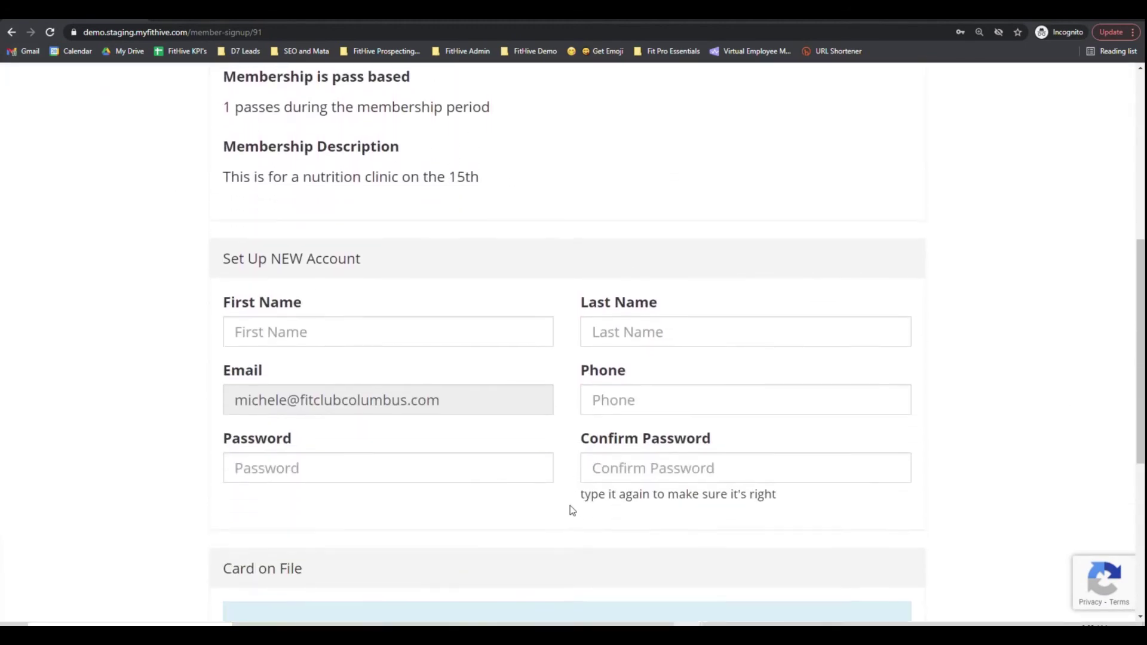
{"action": "scroll", "coordinate": [570, 506], "scroll_direction": "down", "scroll_amount": 3}
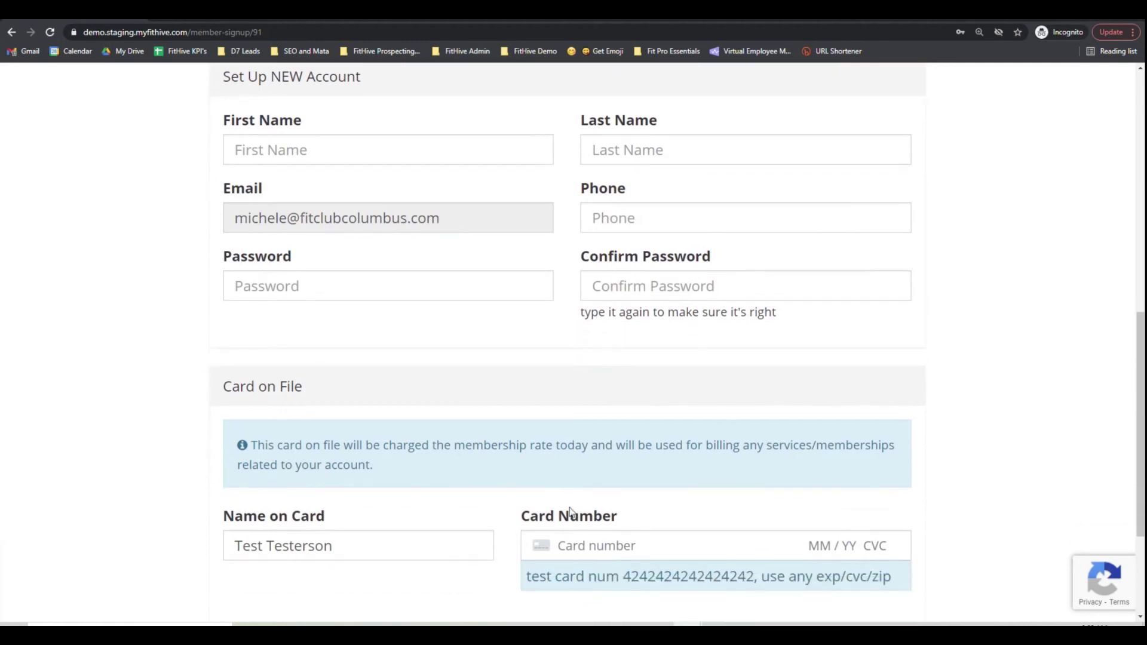
{"action": "scroll", "coordinate": [393, 461], "scroll_direction": "down", "scroll_amount": 3}
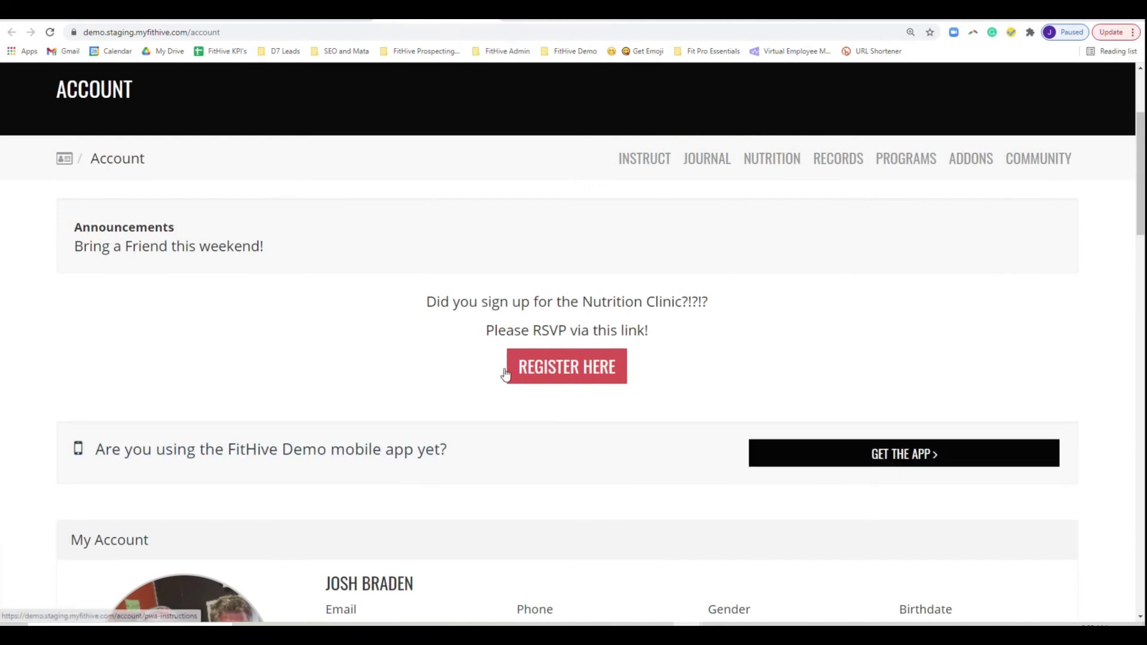
- Highlight the Nutrition Clinic RSVP announcement above the red Register Here button
{"action": "left_click_drag", "start_coordinate": [425, 304], "coordinate": [715, 325]}
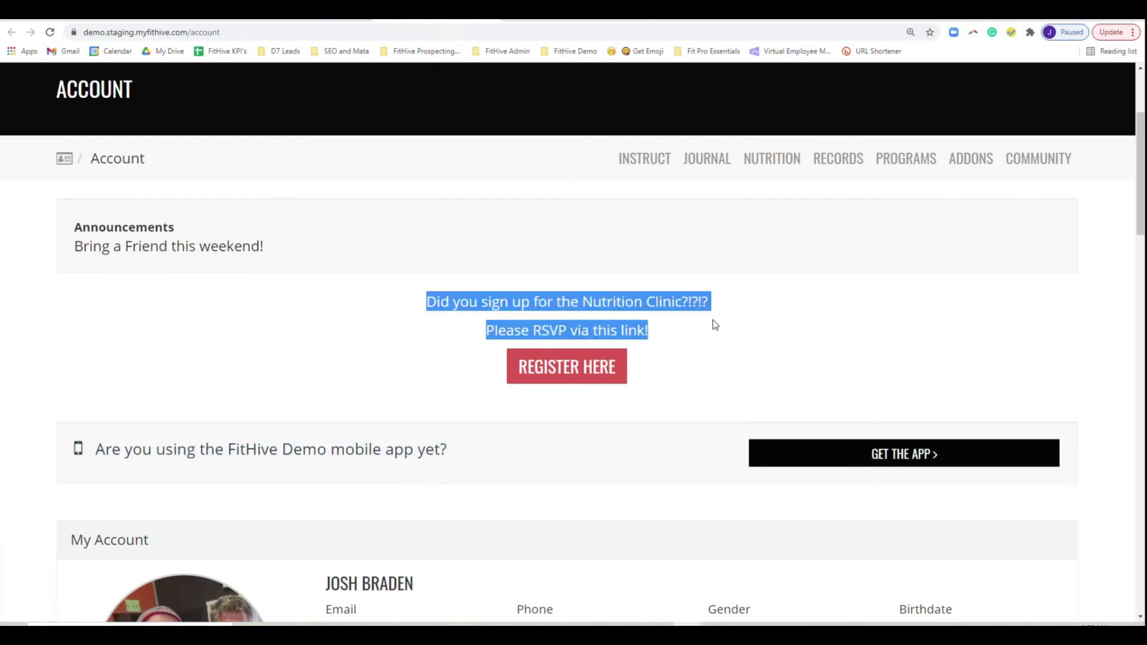
{"action": "left_click", "coordinate": [679, 376]}
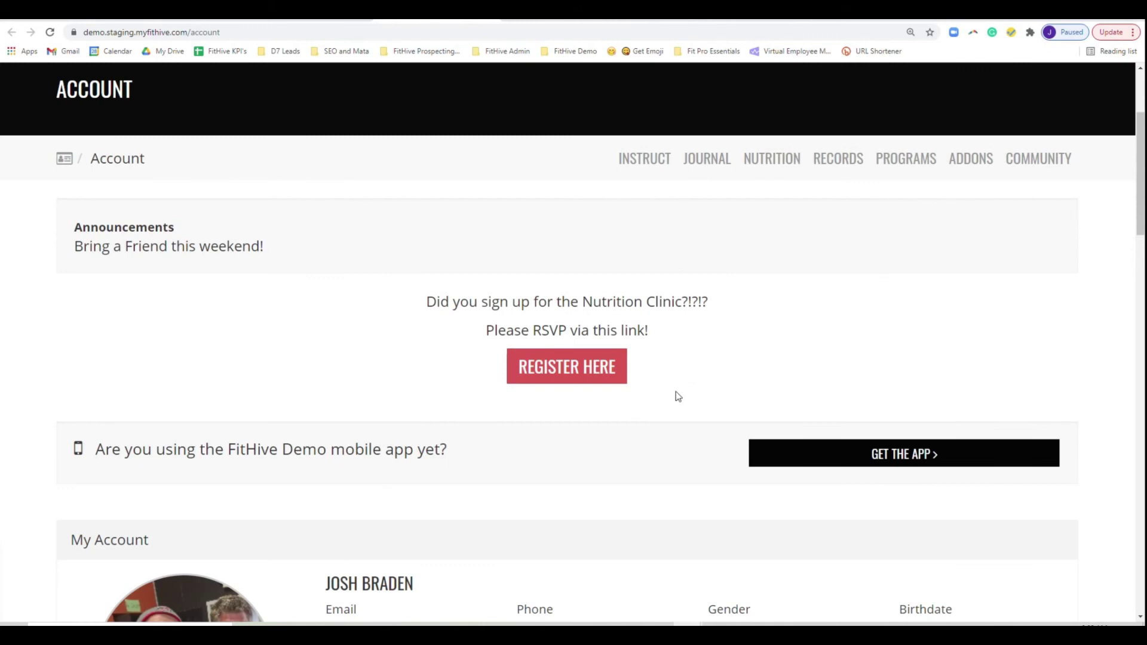
{"action": "left_click_drag", "start_coordinate": [426, 303], "coordinate": [711, 368]}
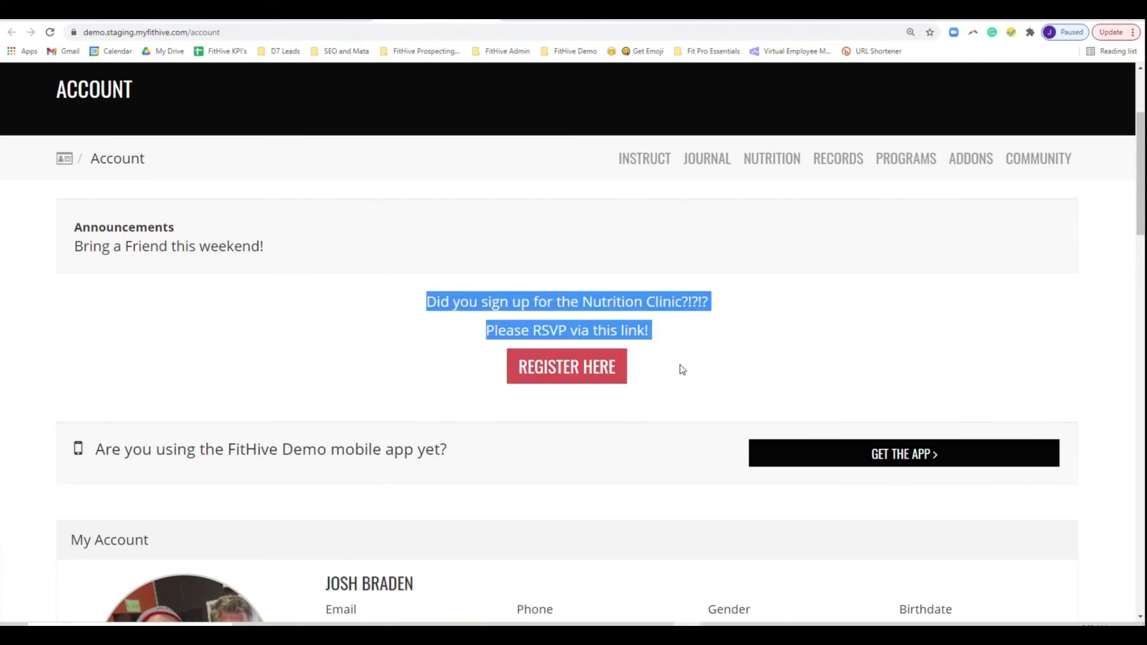
{"action": "left_click", "coordinate": [593, 381]}
- Register the member for the Nutrition Clinic class time using a membership pass
{"action": "scroll", "coordinate": [654, 375], "scroll_direction": "down", "scroll_amount": 5}
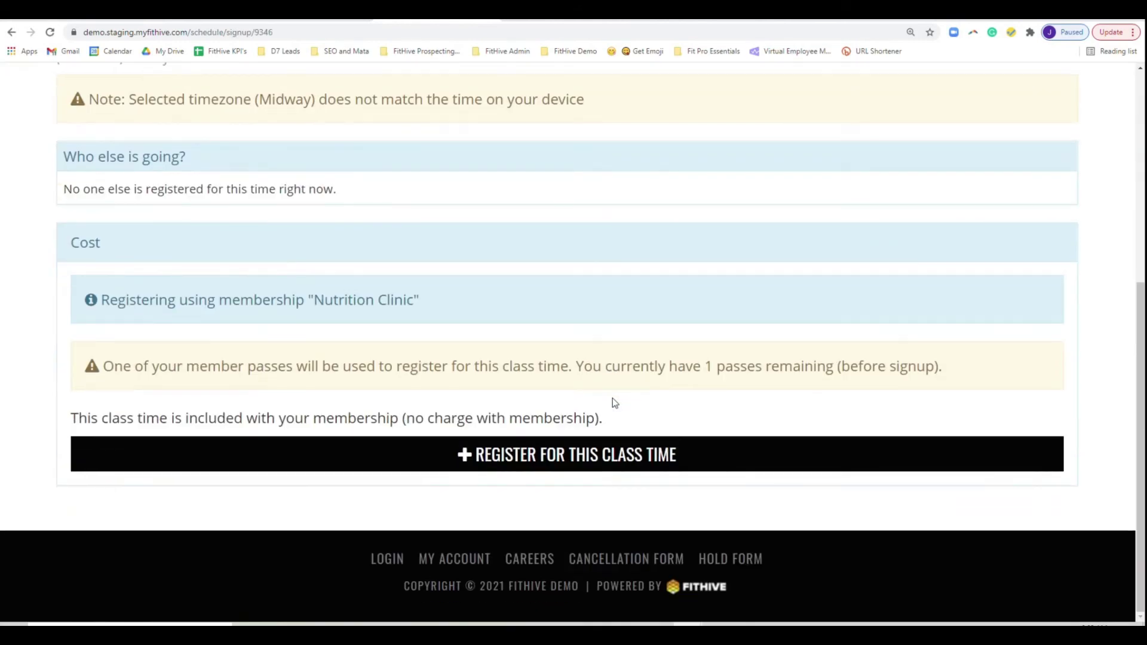
{"action": "left_click", "coordinate": [515, 458]}
{"action": "scroll", "coordinate": [768, 431], "scroll_direction": "down", "scroll_amount": 5}
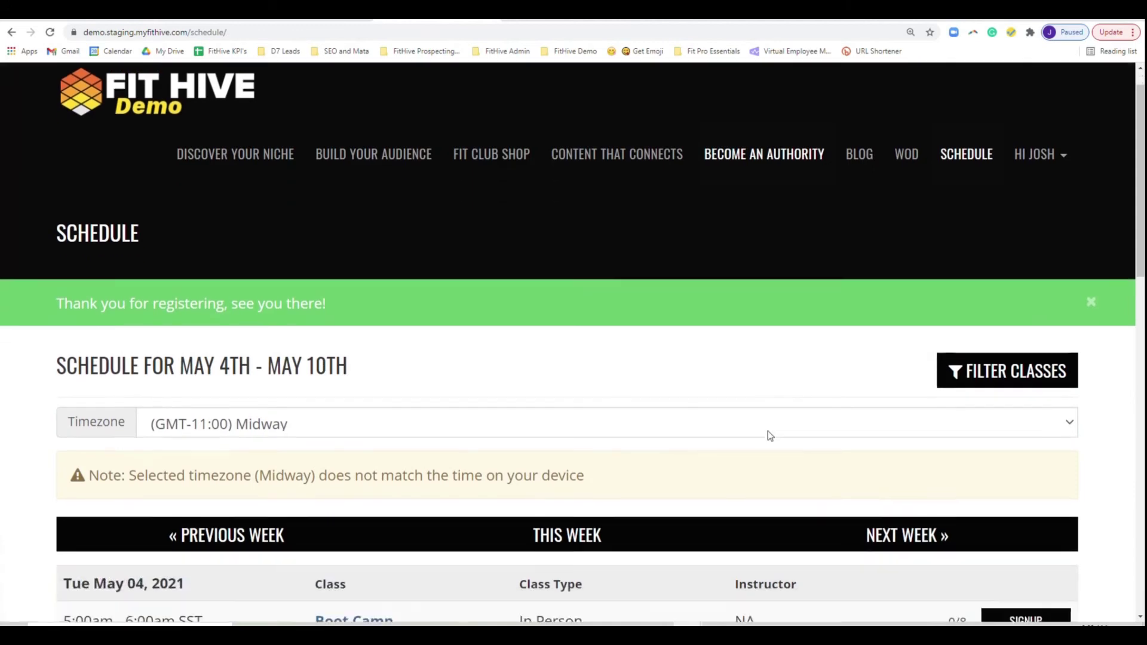
{"action": "scroll", "coordinate": [678, 400], "scroll_direction": "up", "scroll_amount": 4}
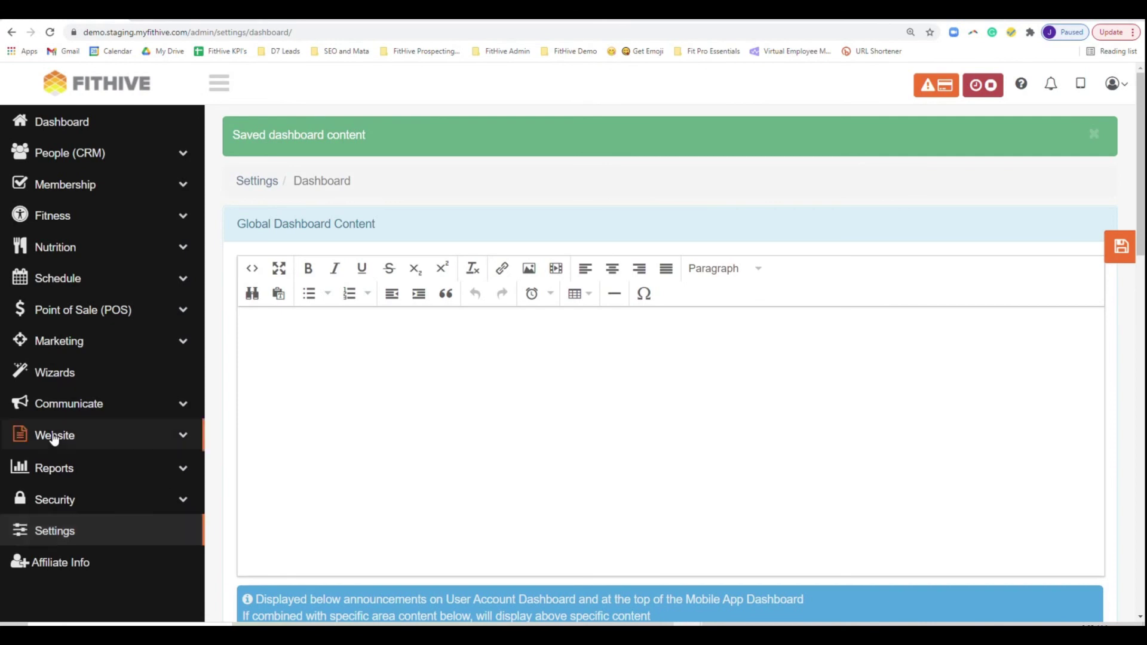
- Search the website pages for 'nutrition clinic' and open the Nutrition Clinic page
{"action": "left_click", "coordinate": [54, 436]}
{"action": "left_click", "coordinate": [80, 502]}
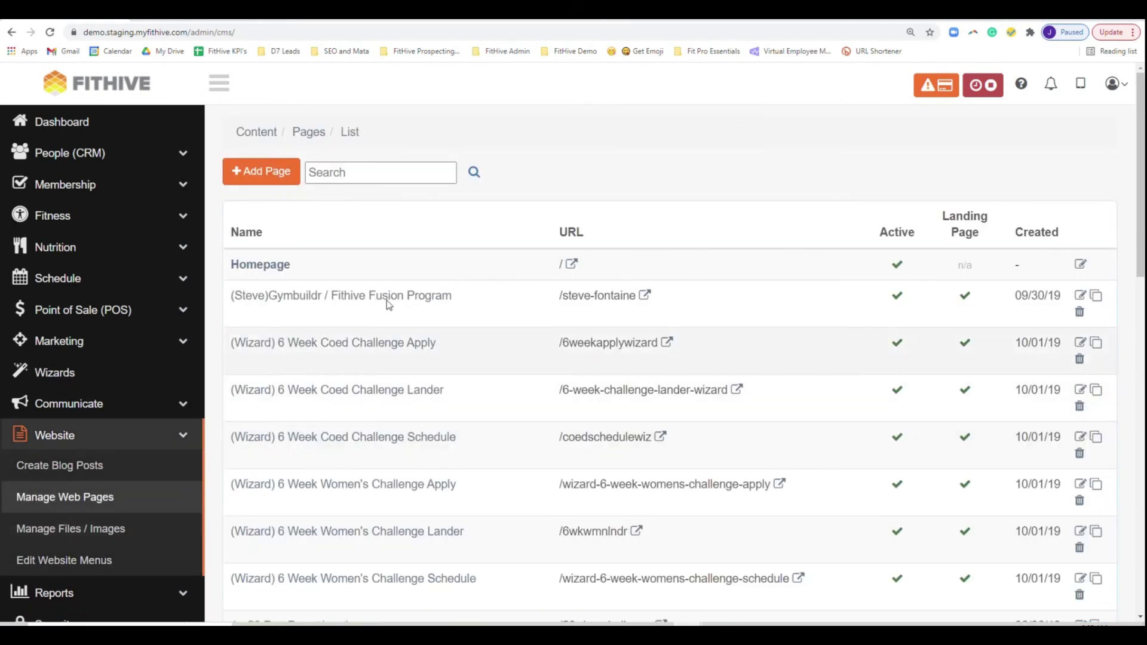
{"action": "left_click", "coordinate": [367, 176]}
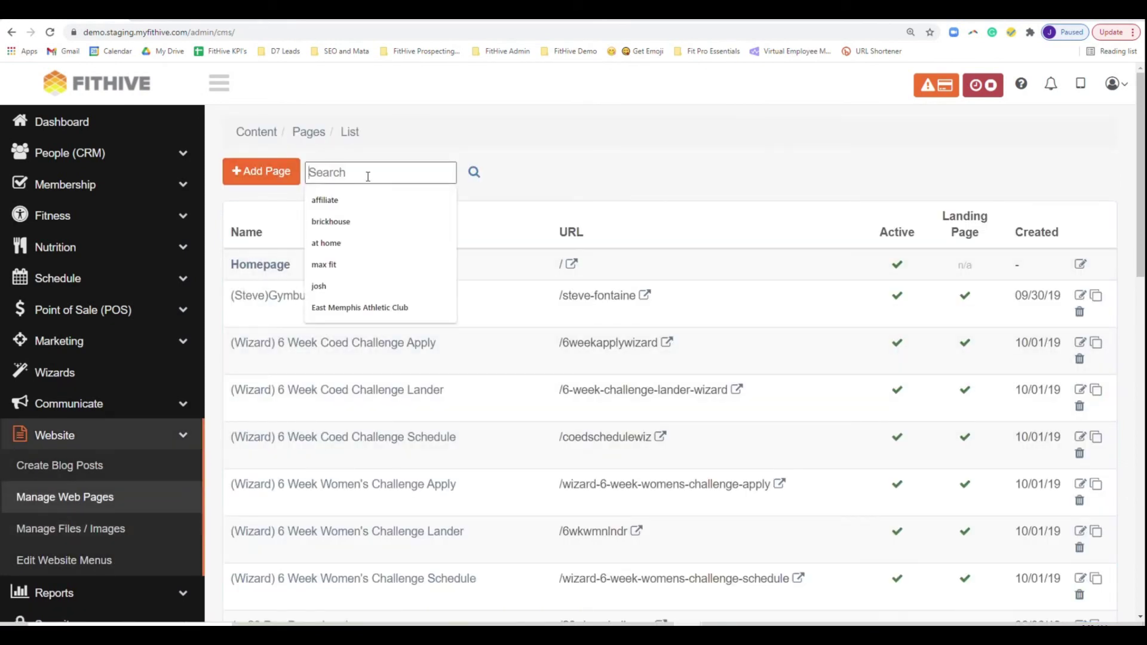
{"action": "type", "text": "nutrition "}
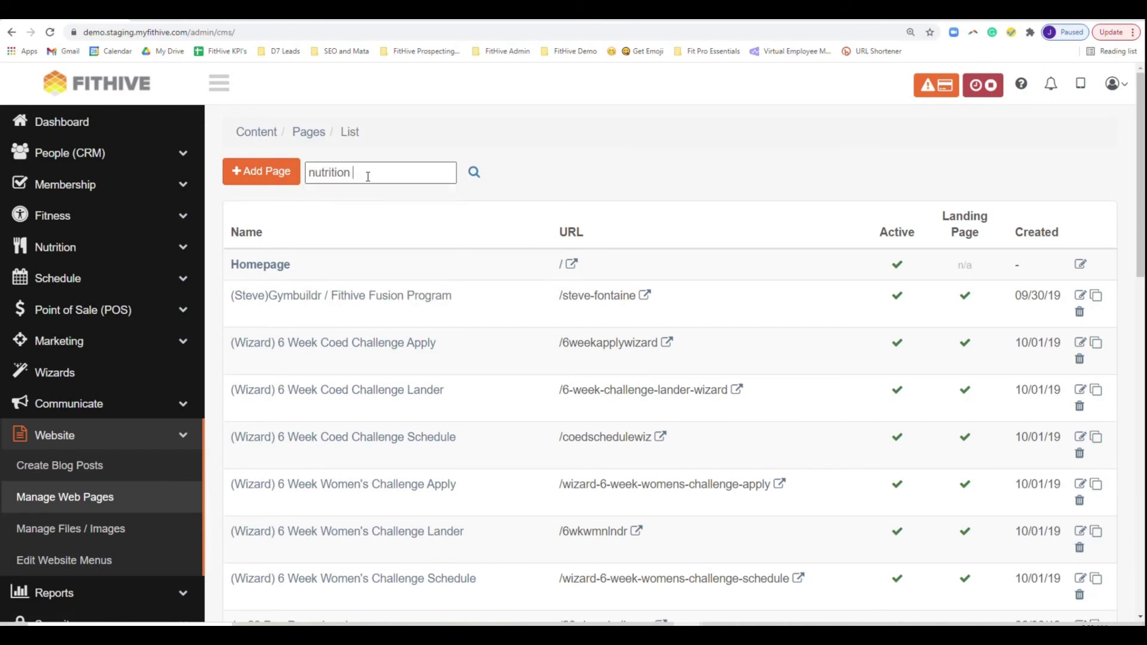
{"action": "type", "text": "clinic"}
{"action": "key", "text": "Return"}
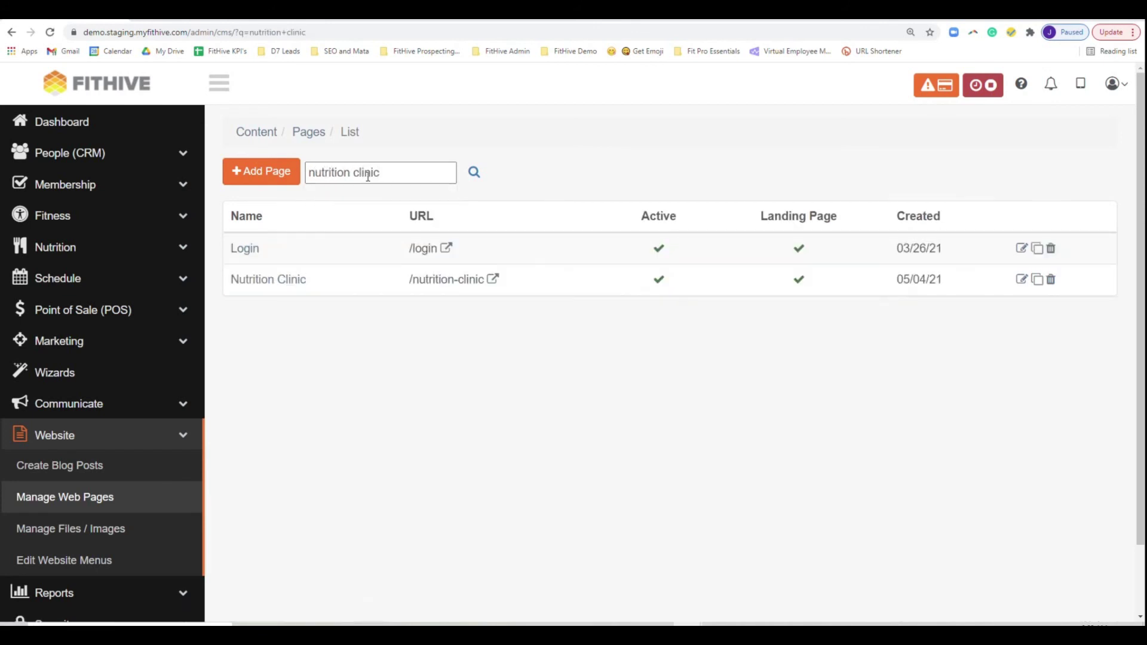
{"action": "left_click", "coordinate": [284, 282]}
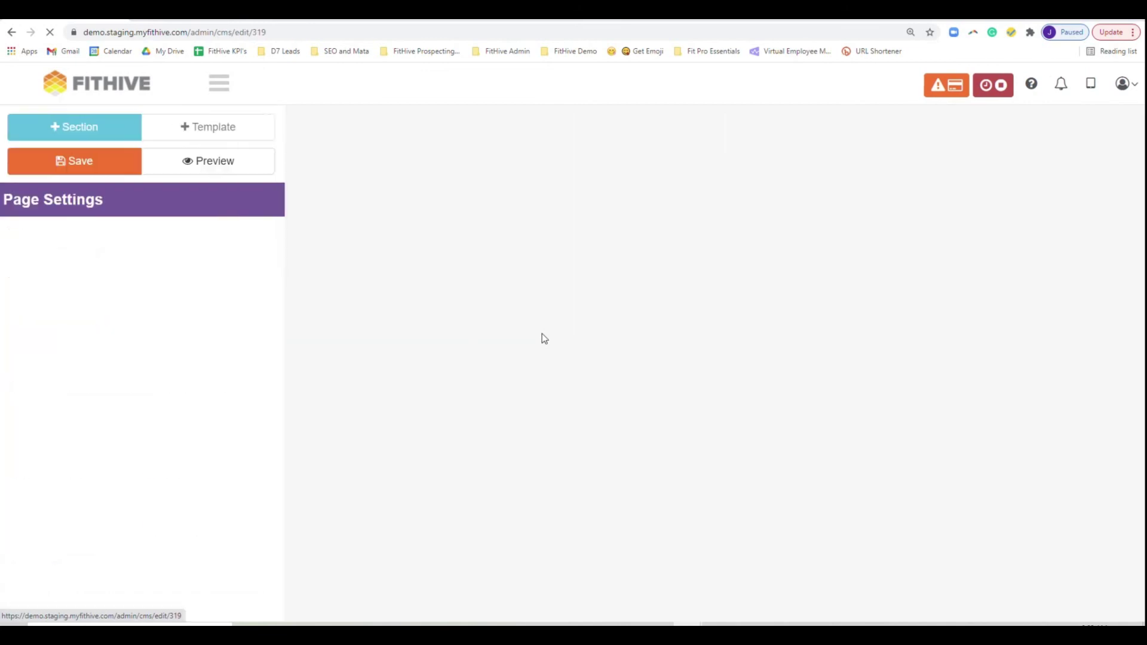
- Scroll to the Ready to Sign Up section and start editing it
{"action": "scroll", "coordinate": [1069, 364], "scroll_direction": "down", "scroll_amount": 2}
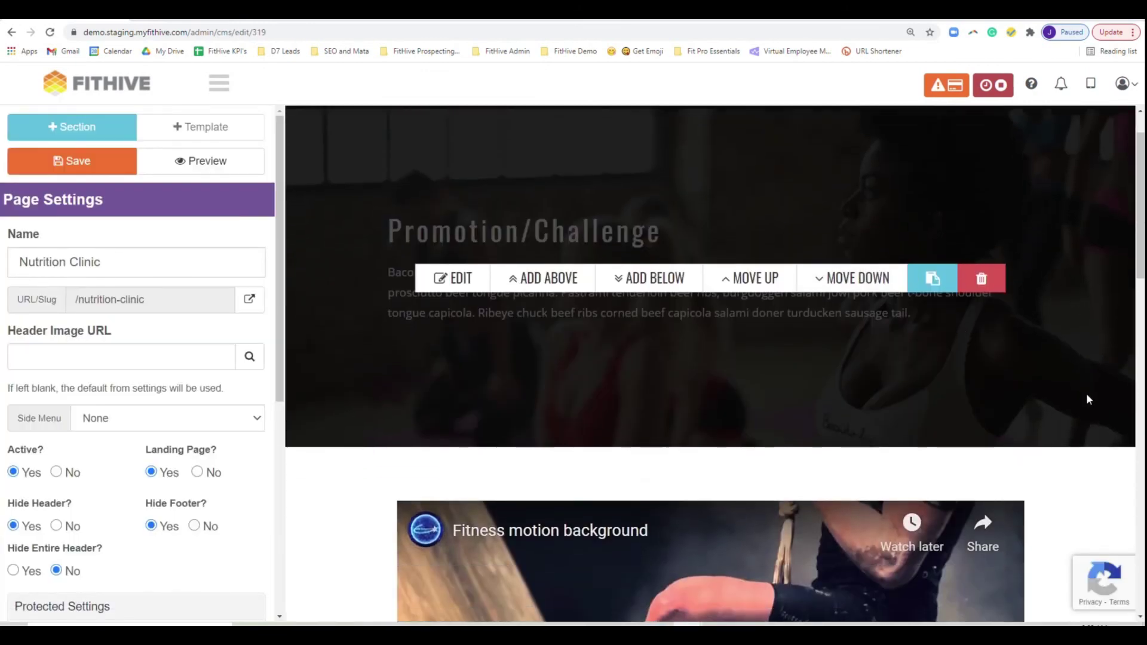
{"action": "scroll", "coordinate": [1081, 396], "scroll_direction": "down", "scroll_amount": 2}
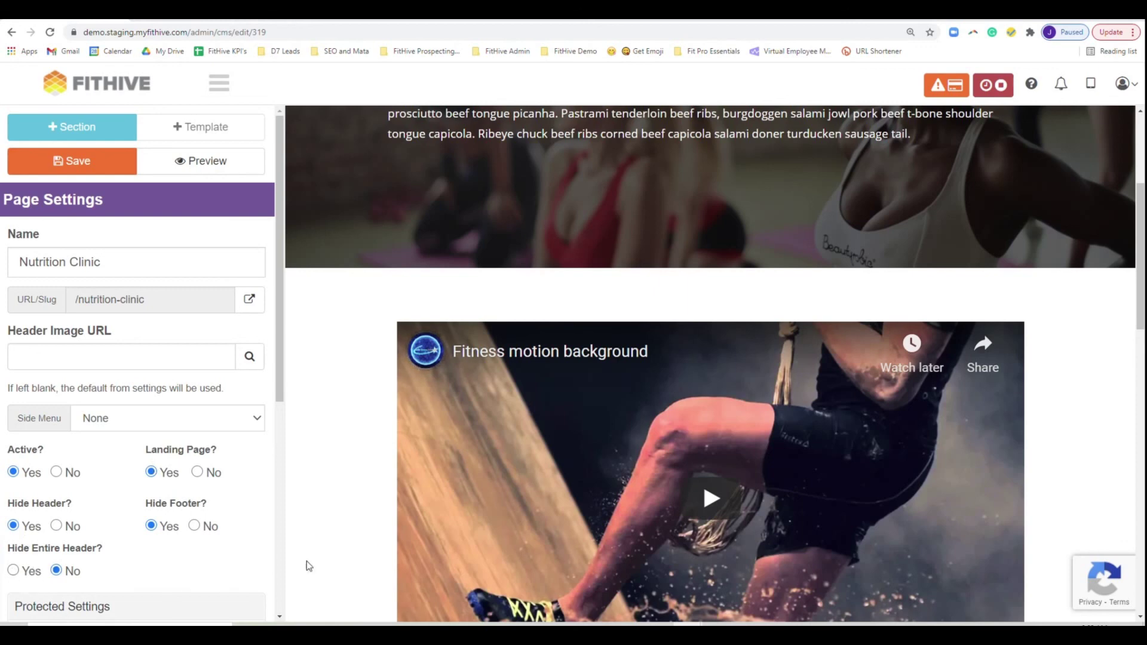
{"action": "mouse_move", "coordinate": [974, 341]}
{"action": "scroll", "coordinate": [1074, 367], "scroll_direction": "down", "scroll_amount": 7}
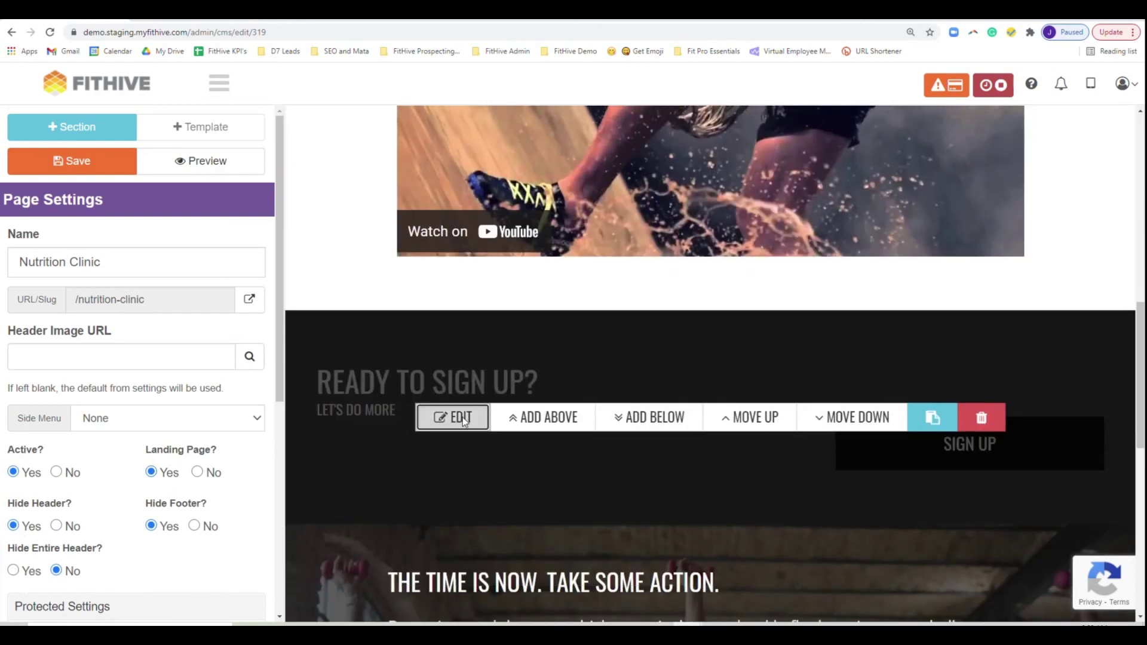
{"action": "left_click", "coordinate": [454, 417]}
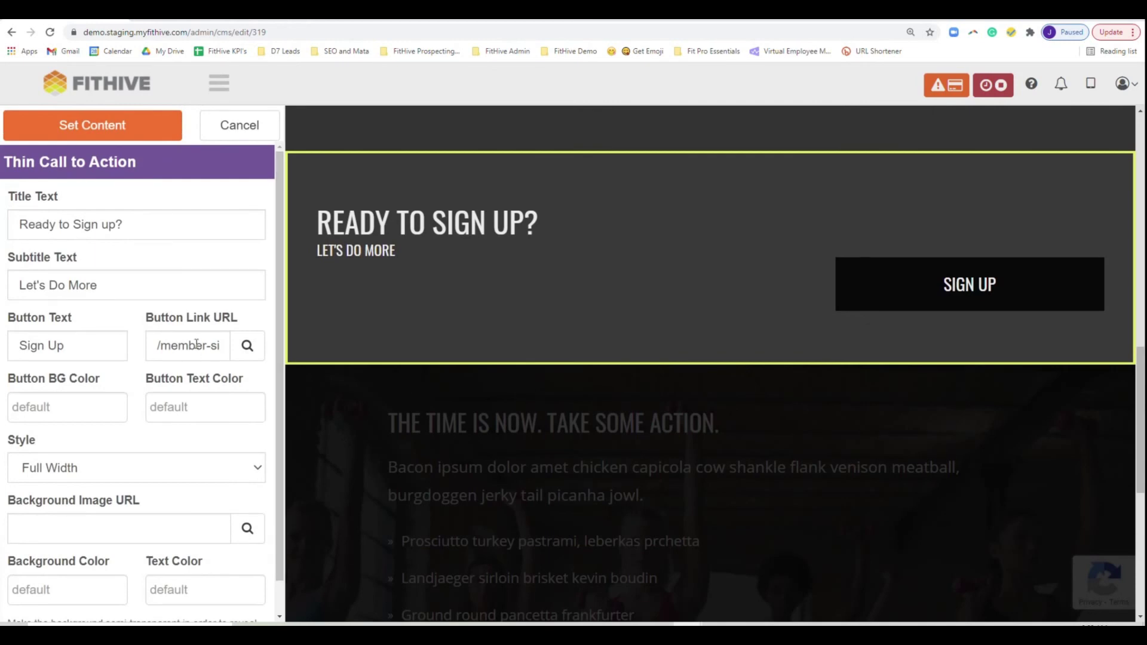
- Point the Sign Up button to the Nutrition Clinic membership signup and save the page
{"action": "left_click", "coordinate": [248, 347]}
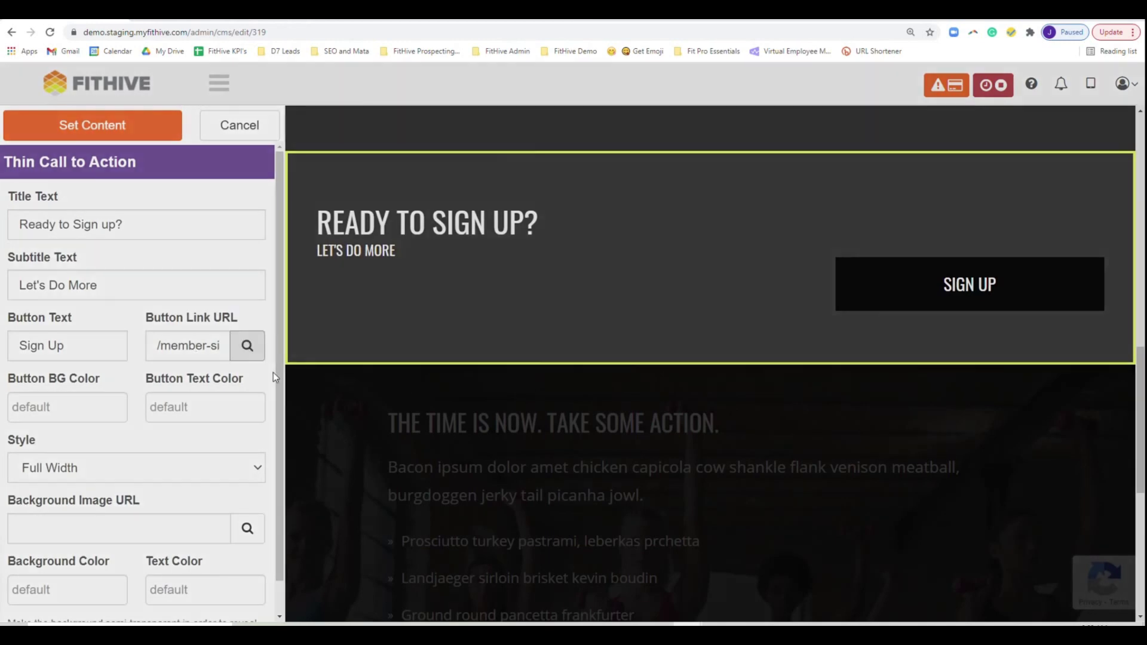
{"action": "left_click", "coordinate": [505, 187]}
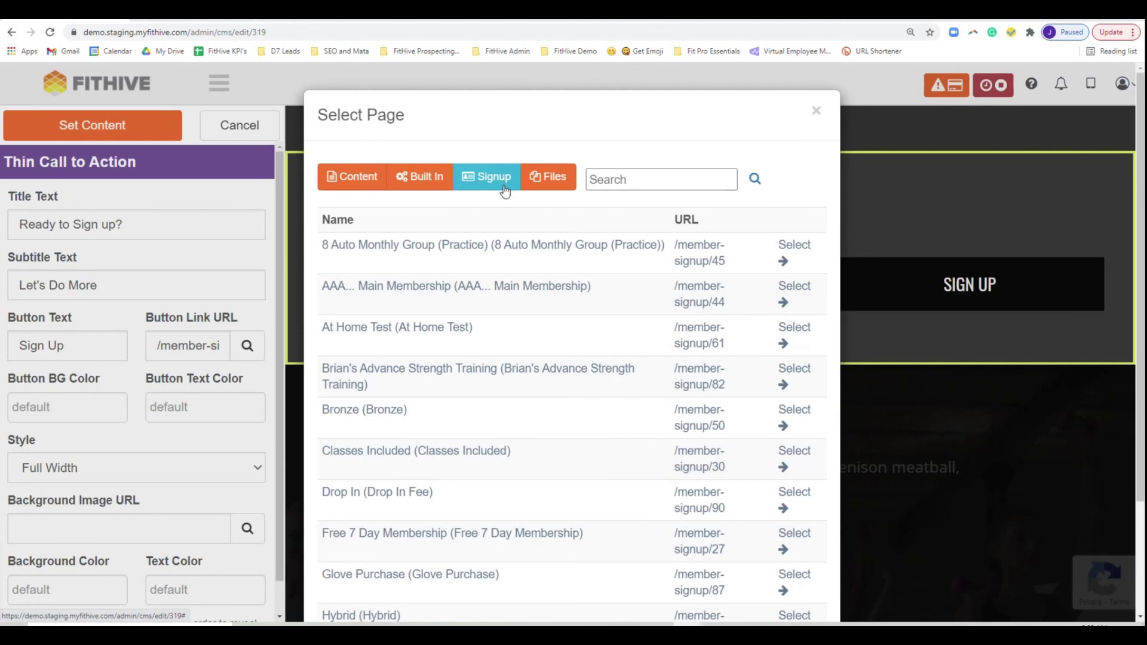
{"action": "left_click", "coordinate": [647, 180]}
{"action": "type", "text": "nut"}
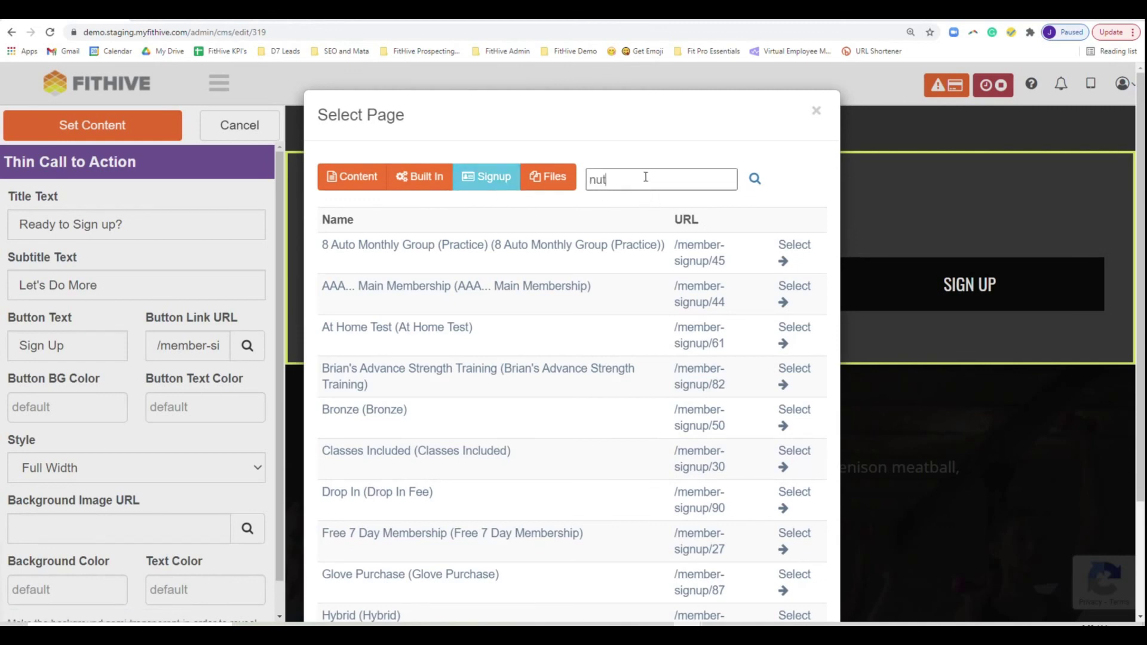
{"action": "type", "text": "rition"}
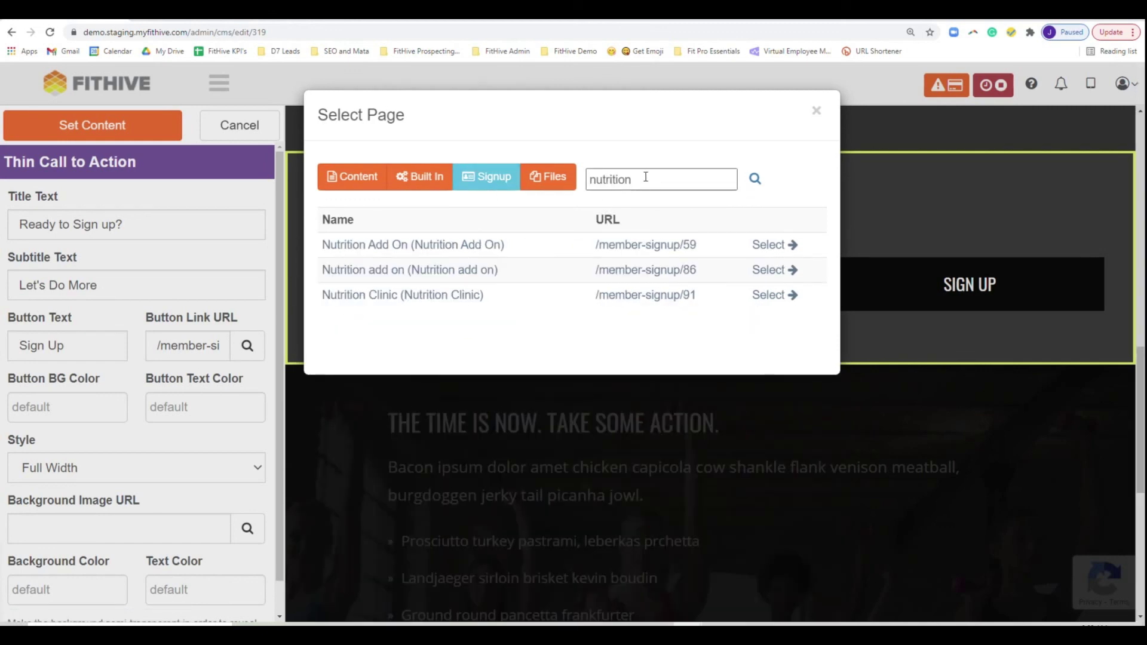
{"action": "left_click", "coordinate": [768, 296]}
{"action": "left_click", "coordinate": [118, 139]}
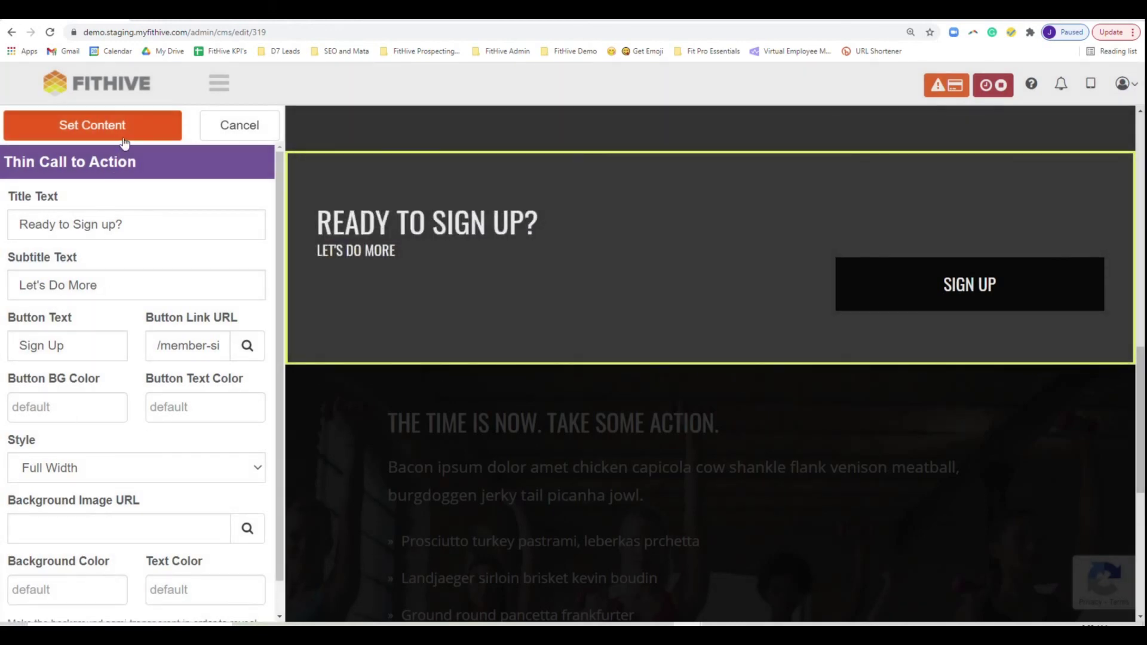
{"action": "left_click", "coordinate": [107, 164]}
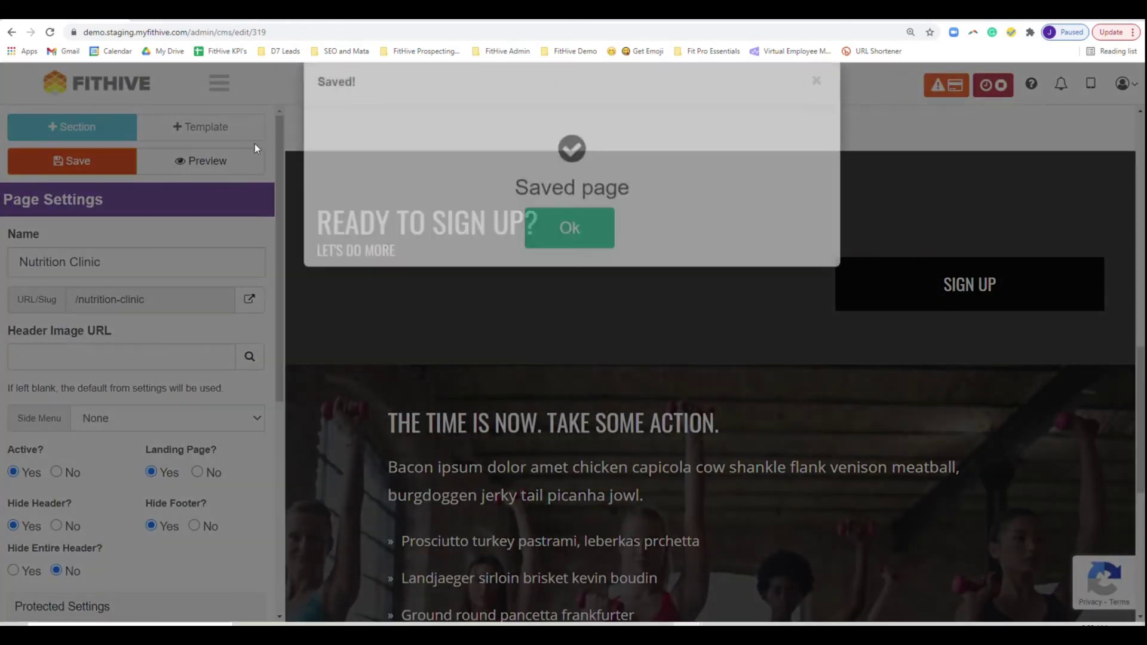
{"action": "left_click", "coordinate": [613, 261]}
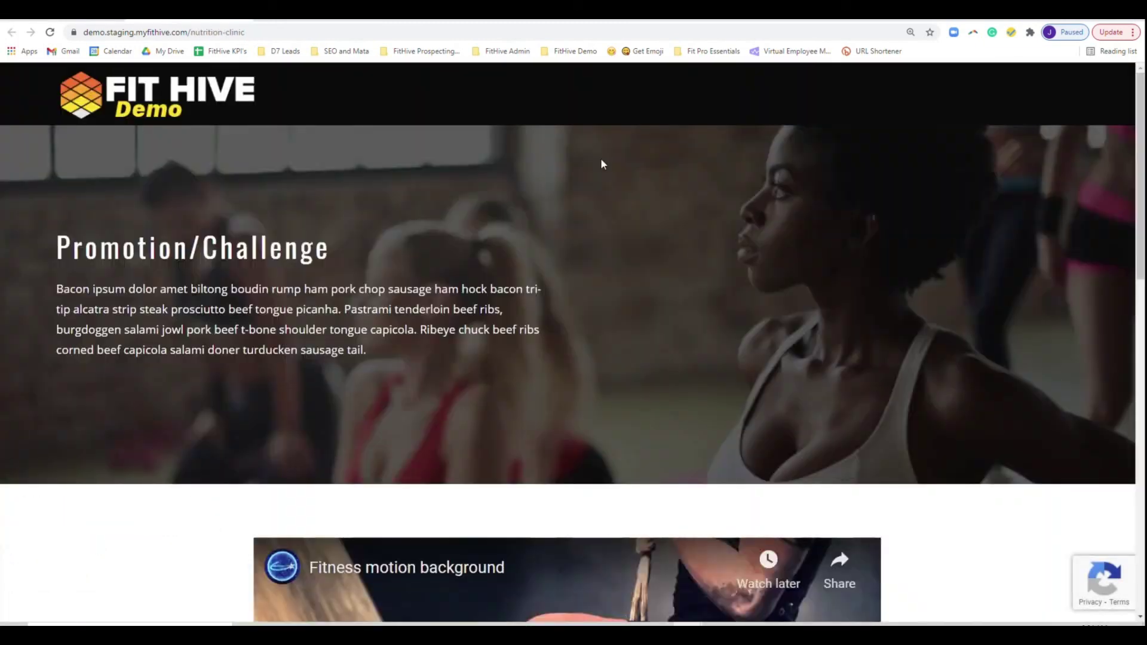
- Test the landing page's Sign Up button, reaching the $267.12 / 12-day Nutrition Clinic signup
{"action": "scroll", "coordinate": [865, 342], "scroll_direction": "down", "scroll_amount": 10}
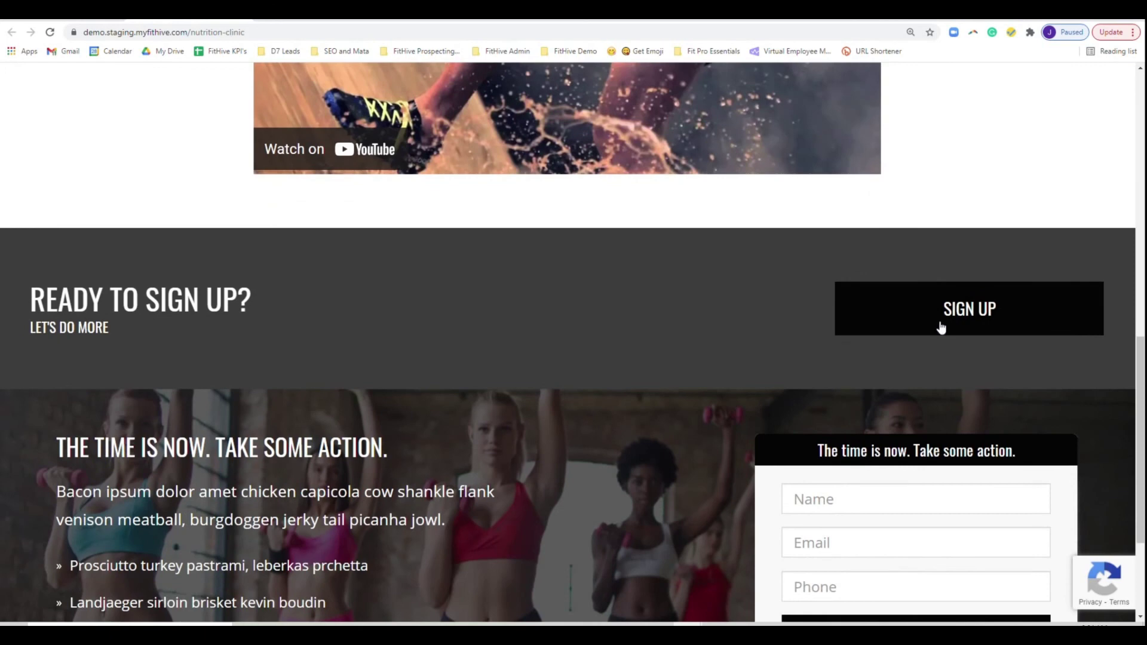
{"action": "scroll", "coordinate": [871, 482], "scroll_direction": "down", "scroll_amount": 2}
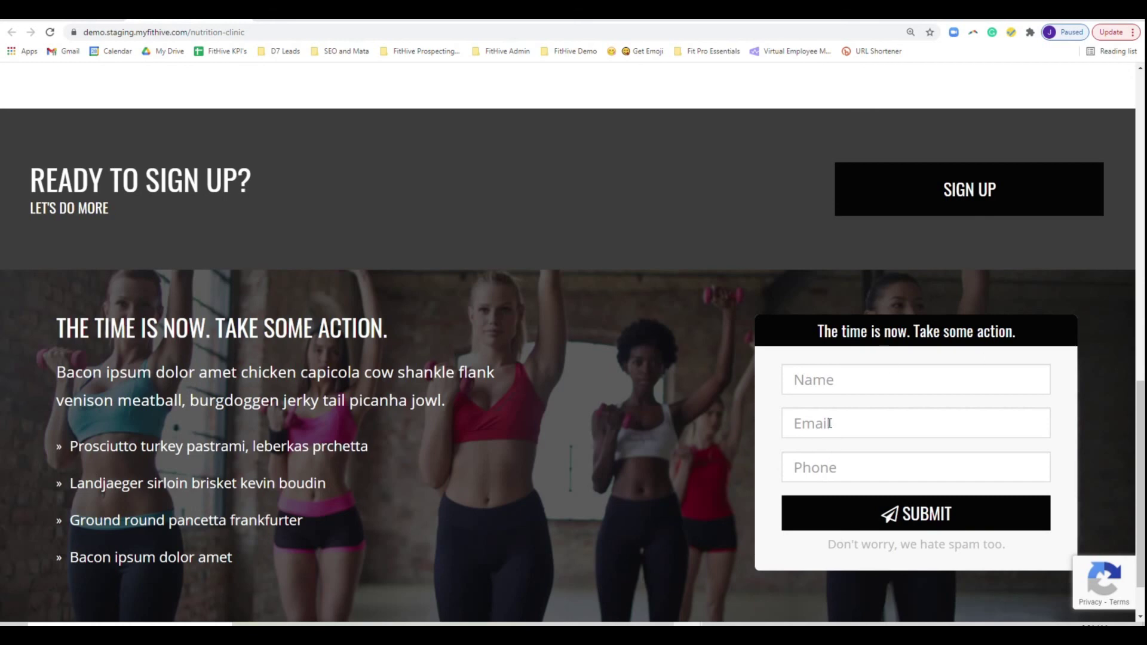
{"action": "scroll", "coordinate": [551, 457], "scroll_direction": "up", "scroll_amount": 1}
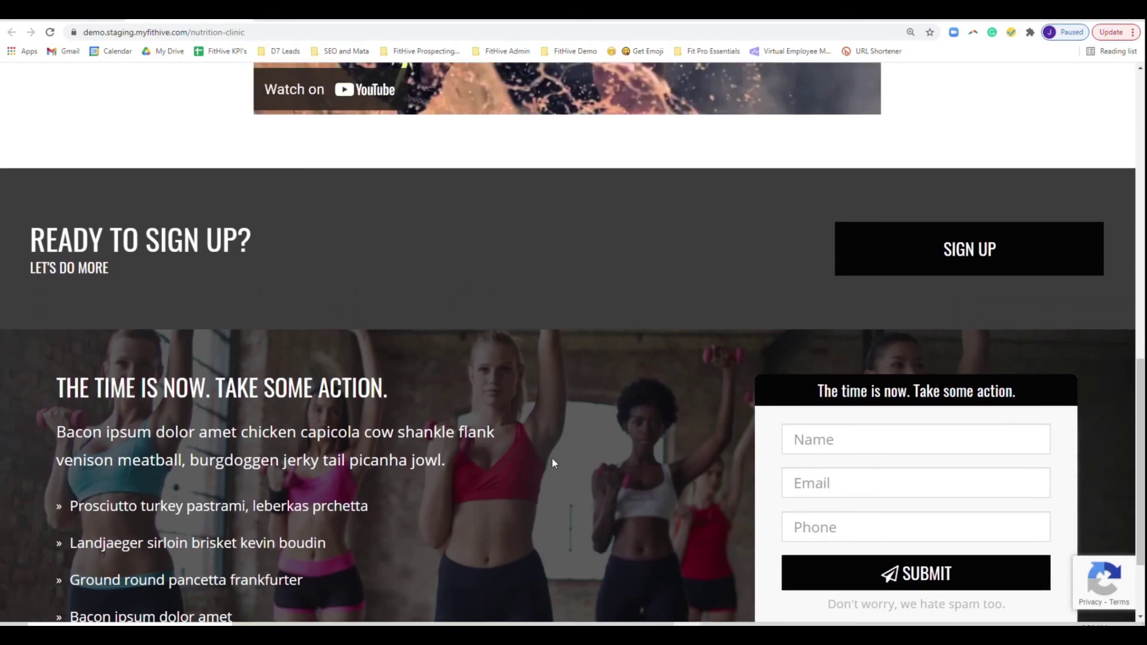
{"action": "left_click", "coordinate": [988, 259]}
{"action": "scroll", "coordinate": [935, 448], "scroll_direction": "down", "scroll_amount": 5}
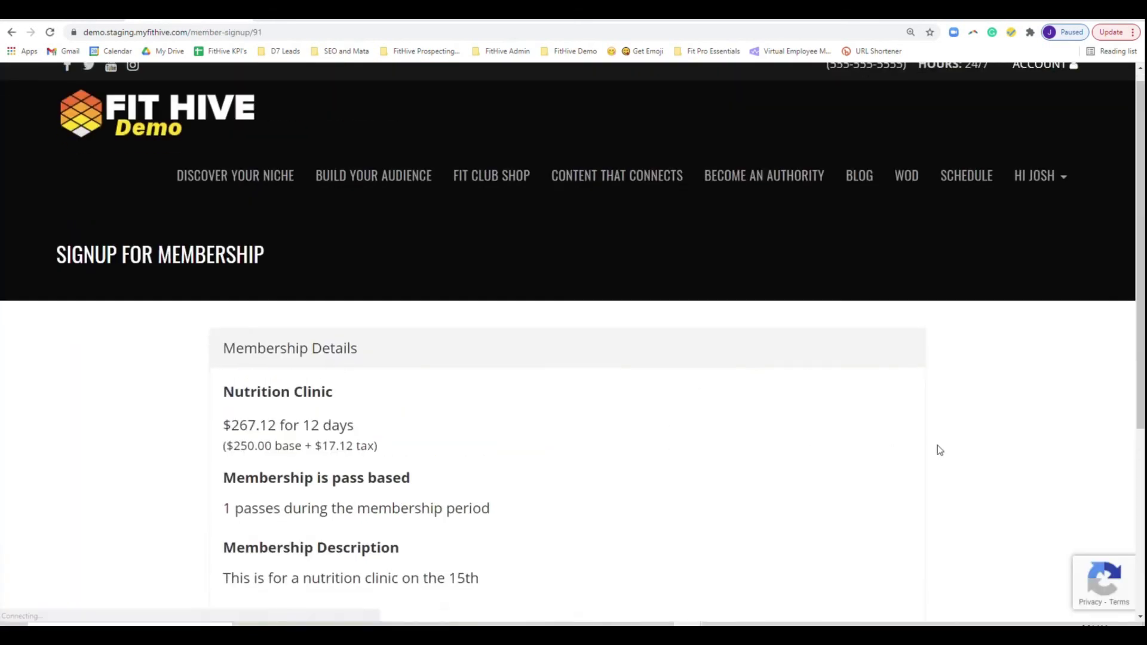
{"action": "left_click", "coordinate": [570, 445]}
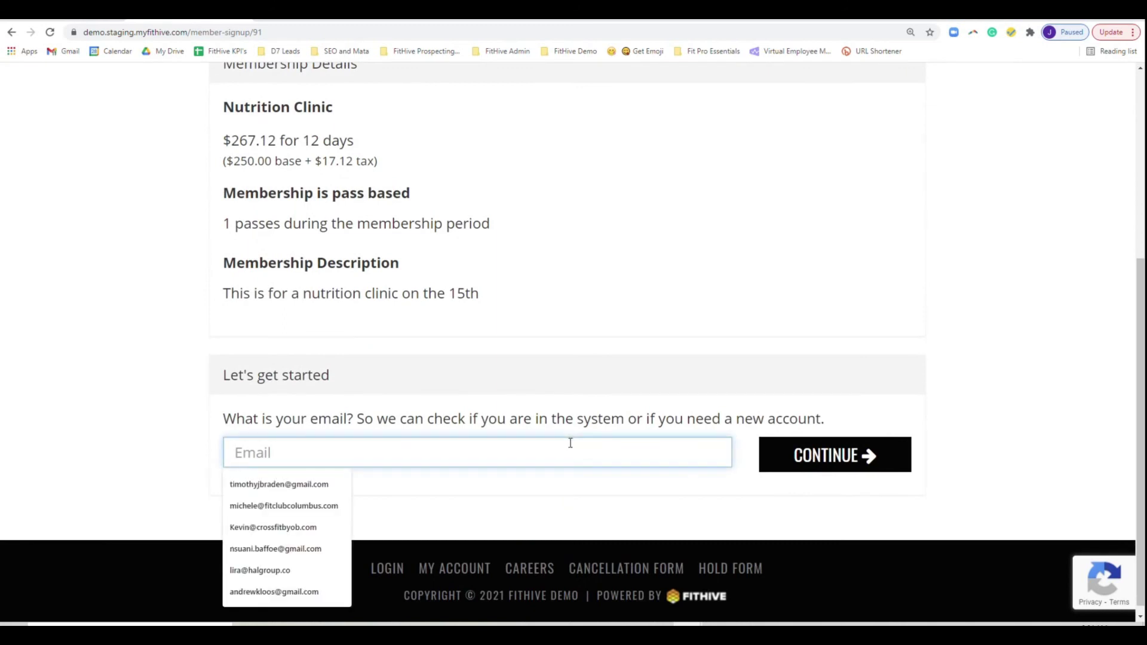